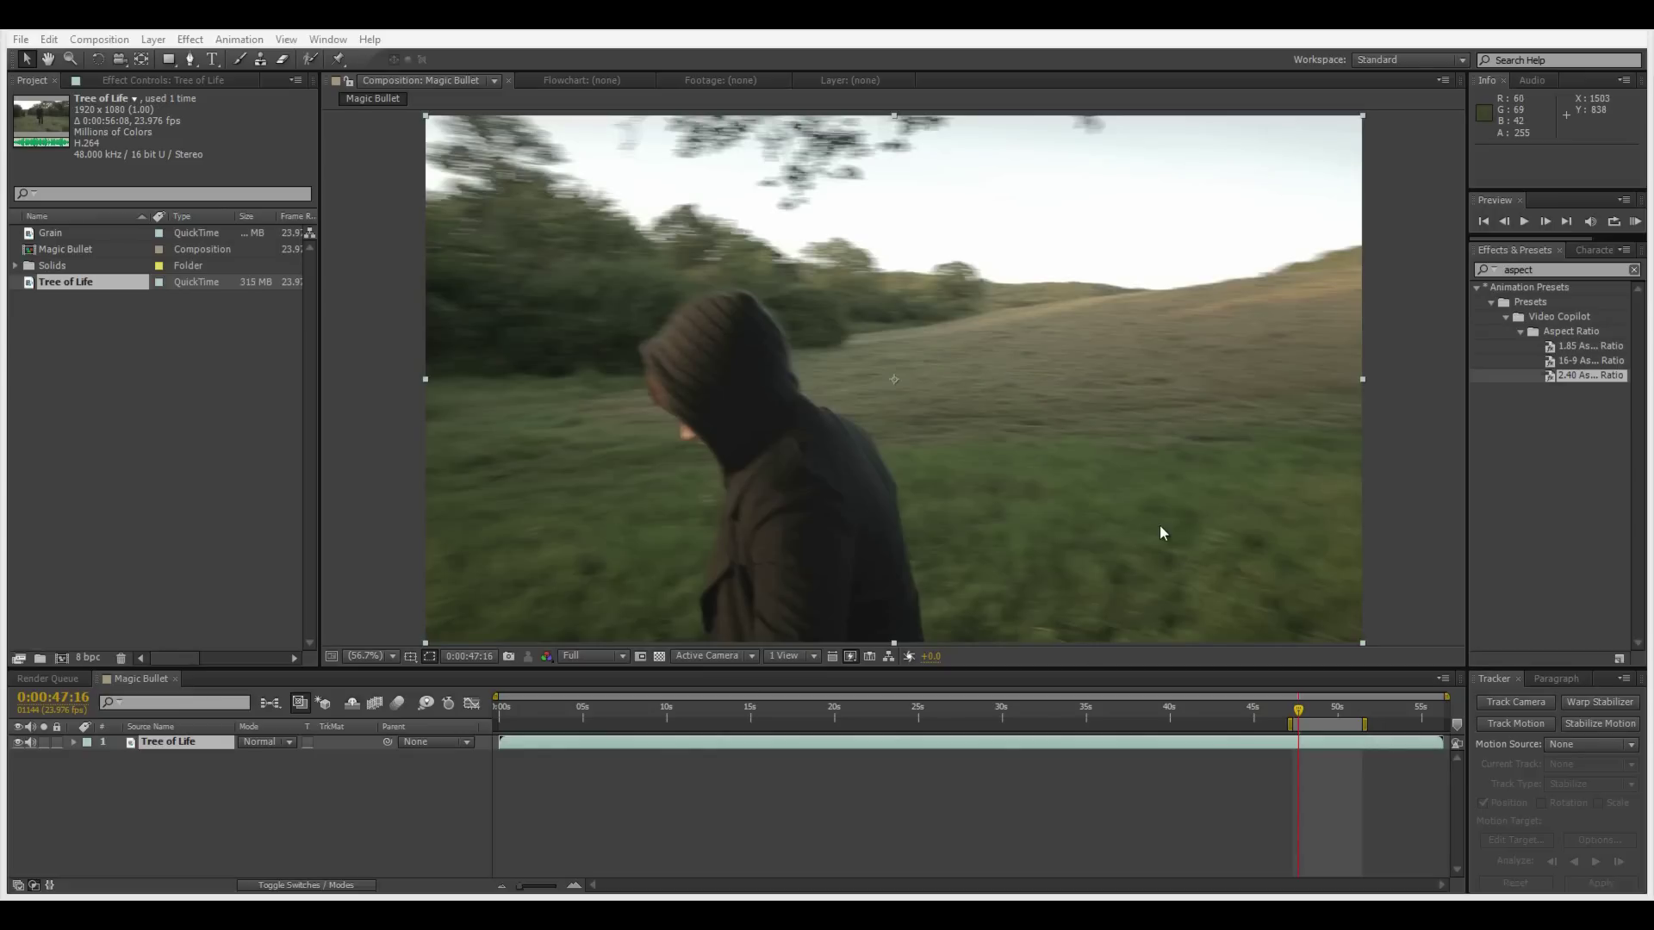
- Apply the Magic Bullet Looks effect to the Tree of Life layer and open its look editor
click(101, 483)
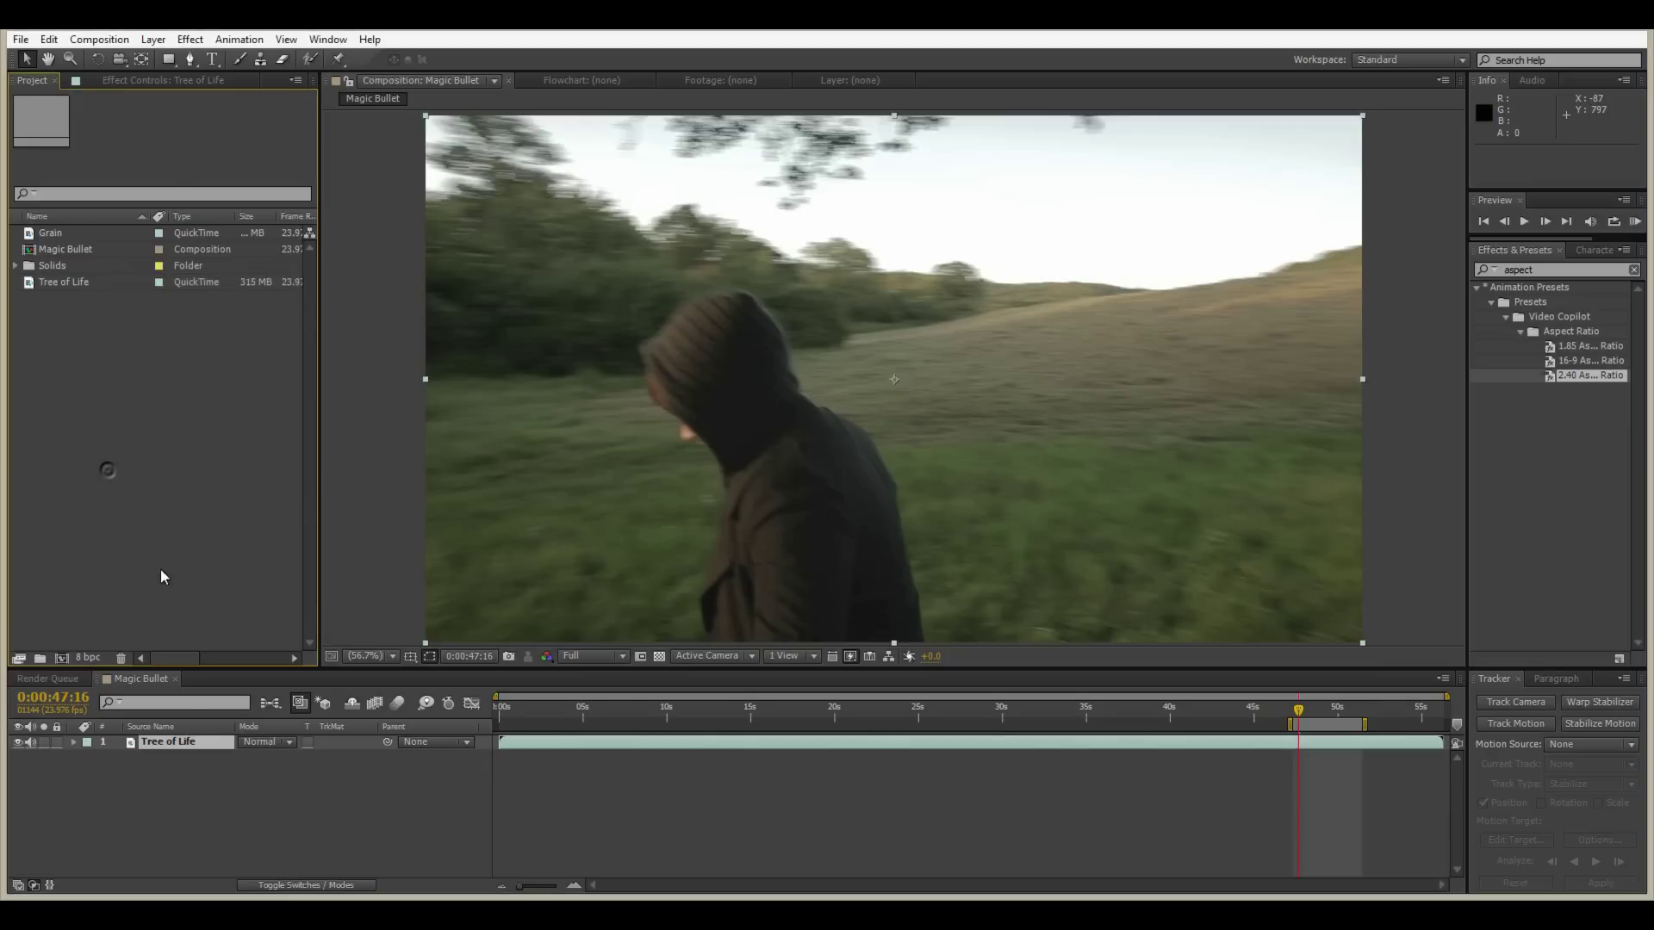
click(172, 743)
click(190, 39)
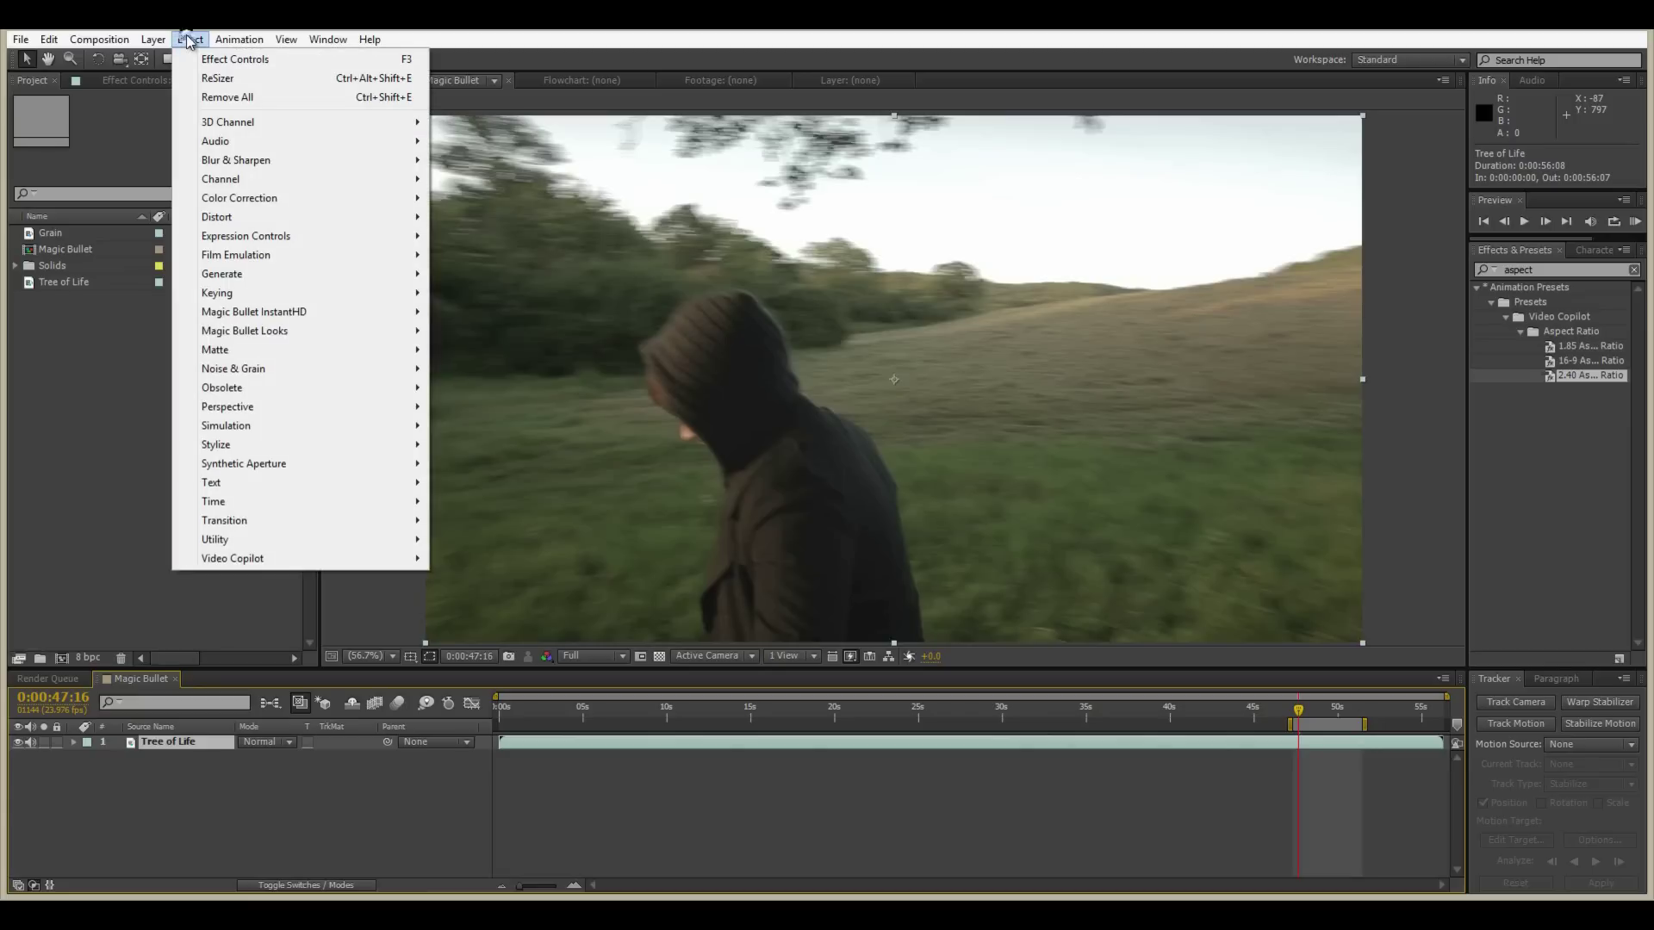
mouse_move(340, 334)
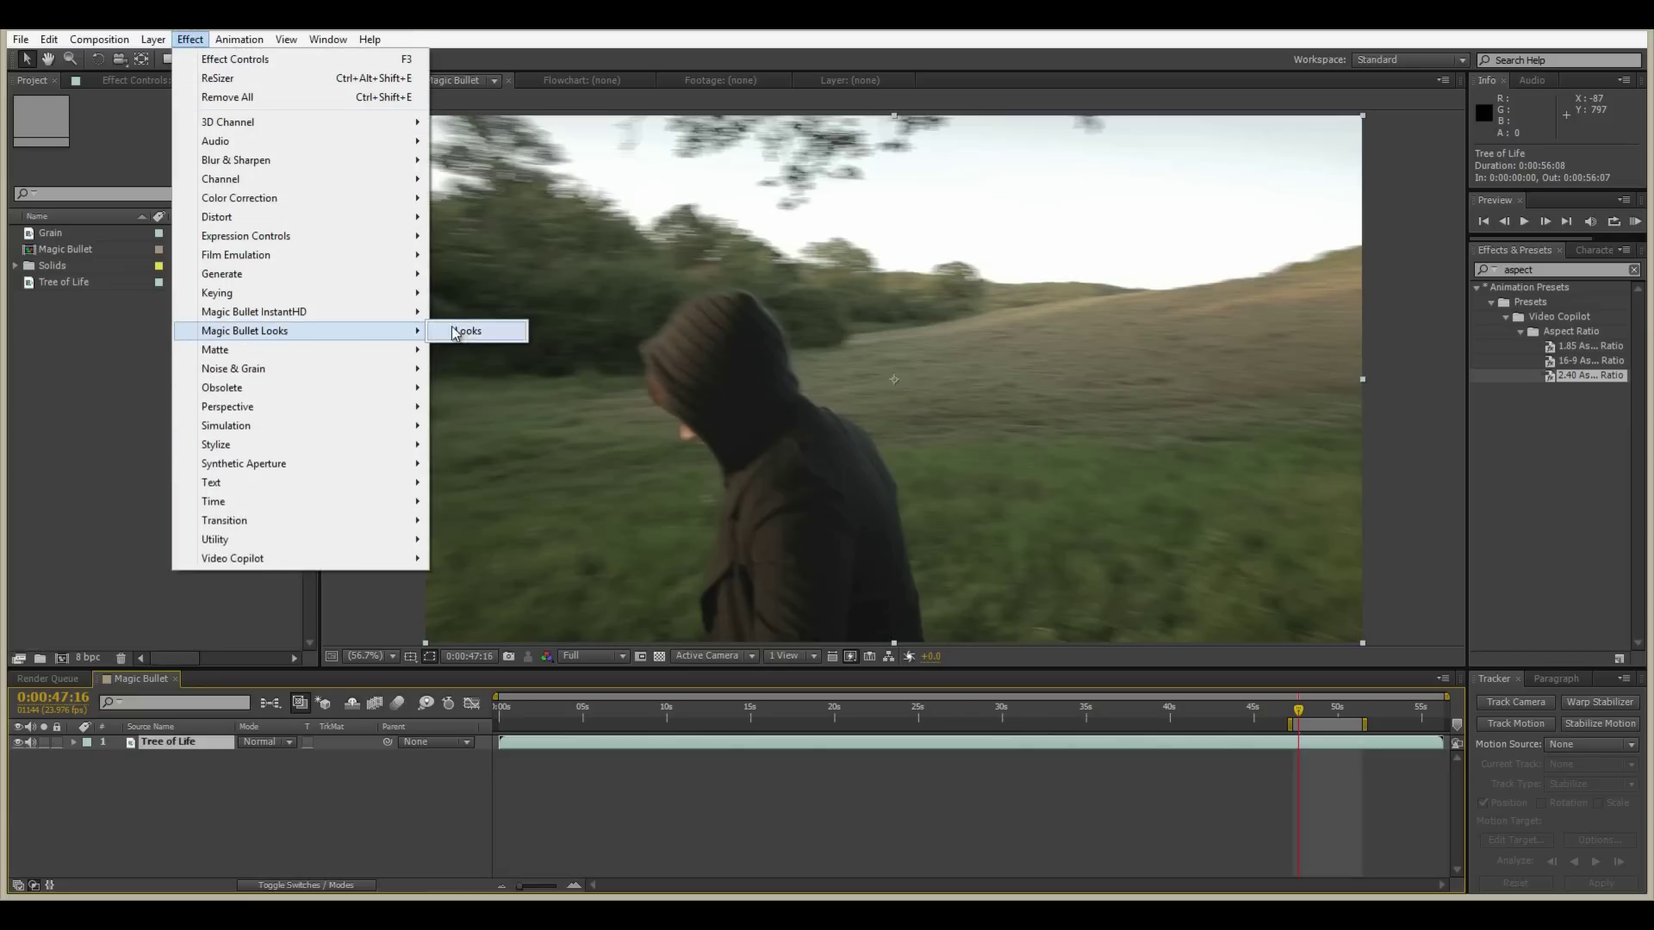
click(454, 332)
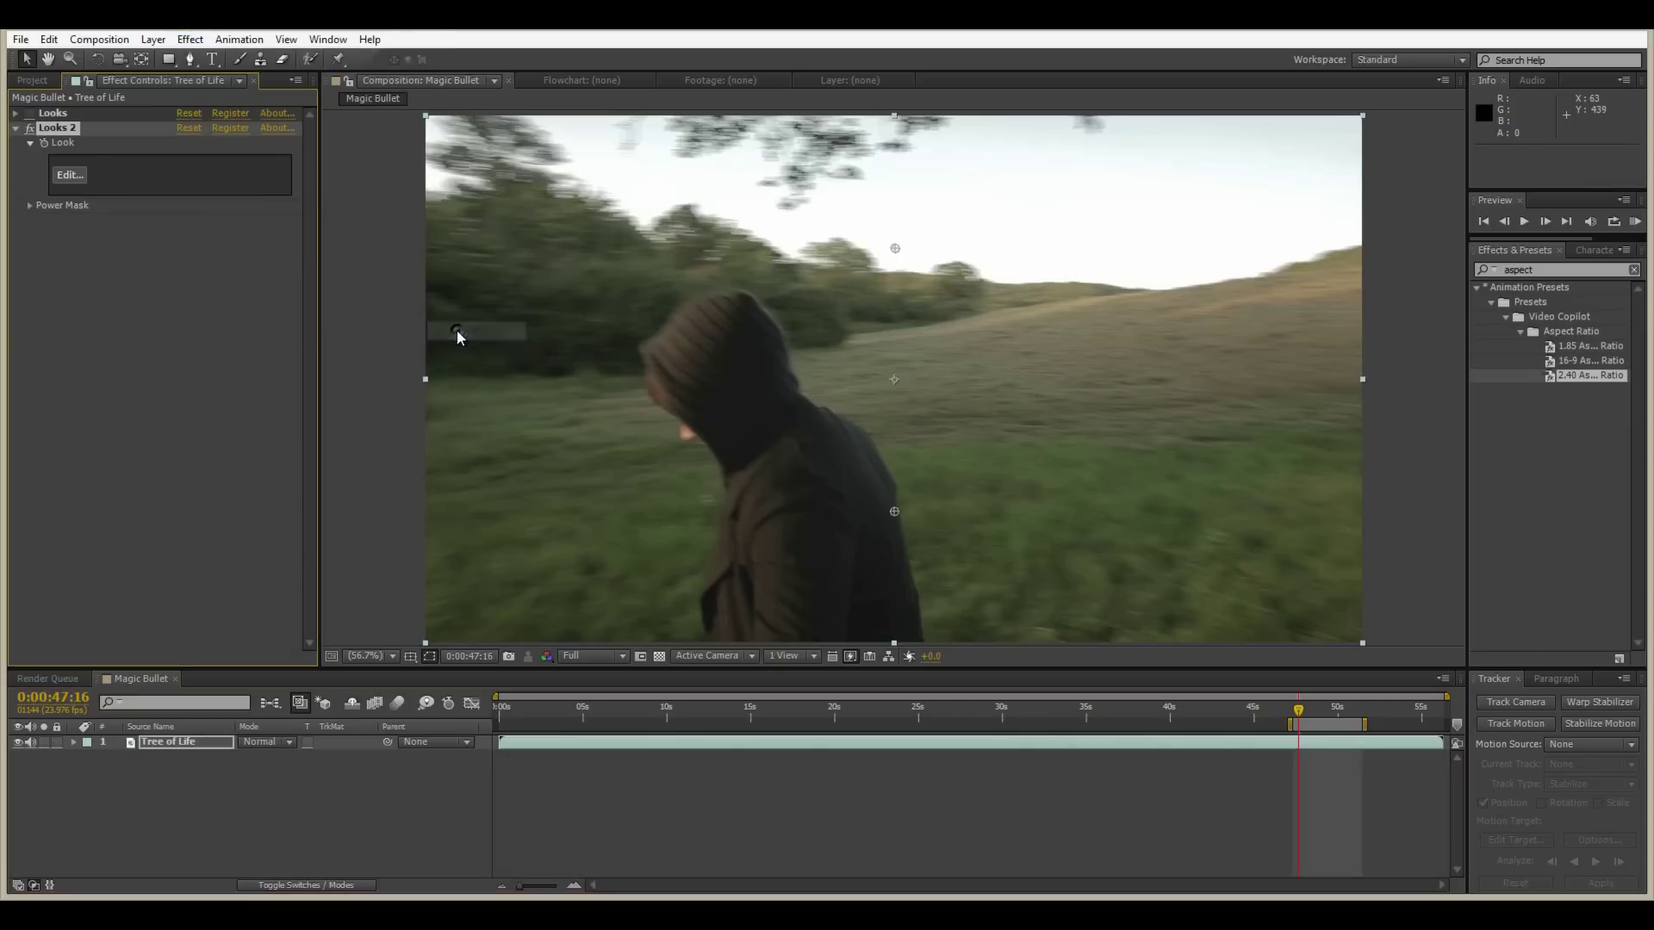
click(73, 175)
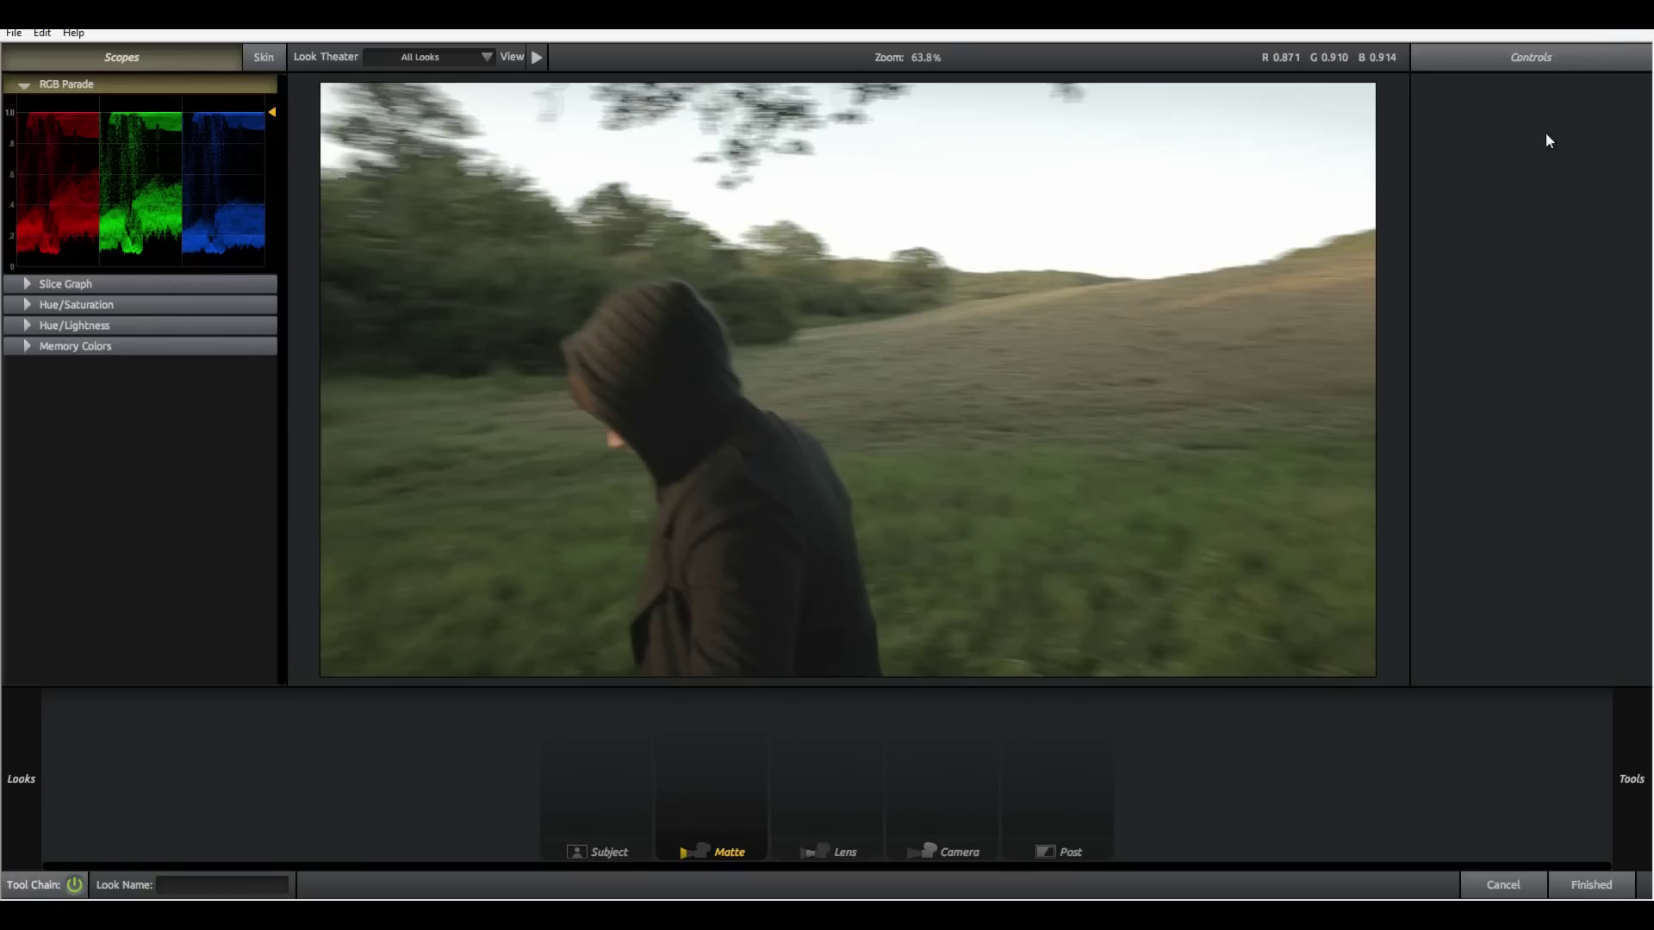
- Expand the Slice Graph, Hue/Saturation, Hue/Lightness and Memory Colors scopes
mouse_move(1615, 677)
mouse_move(2, 816)
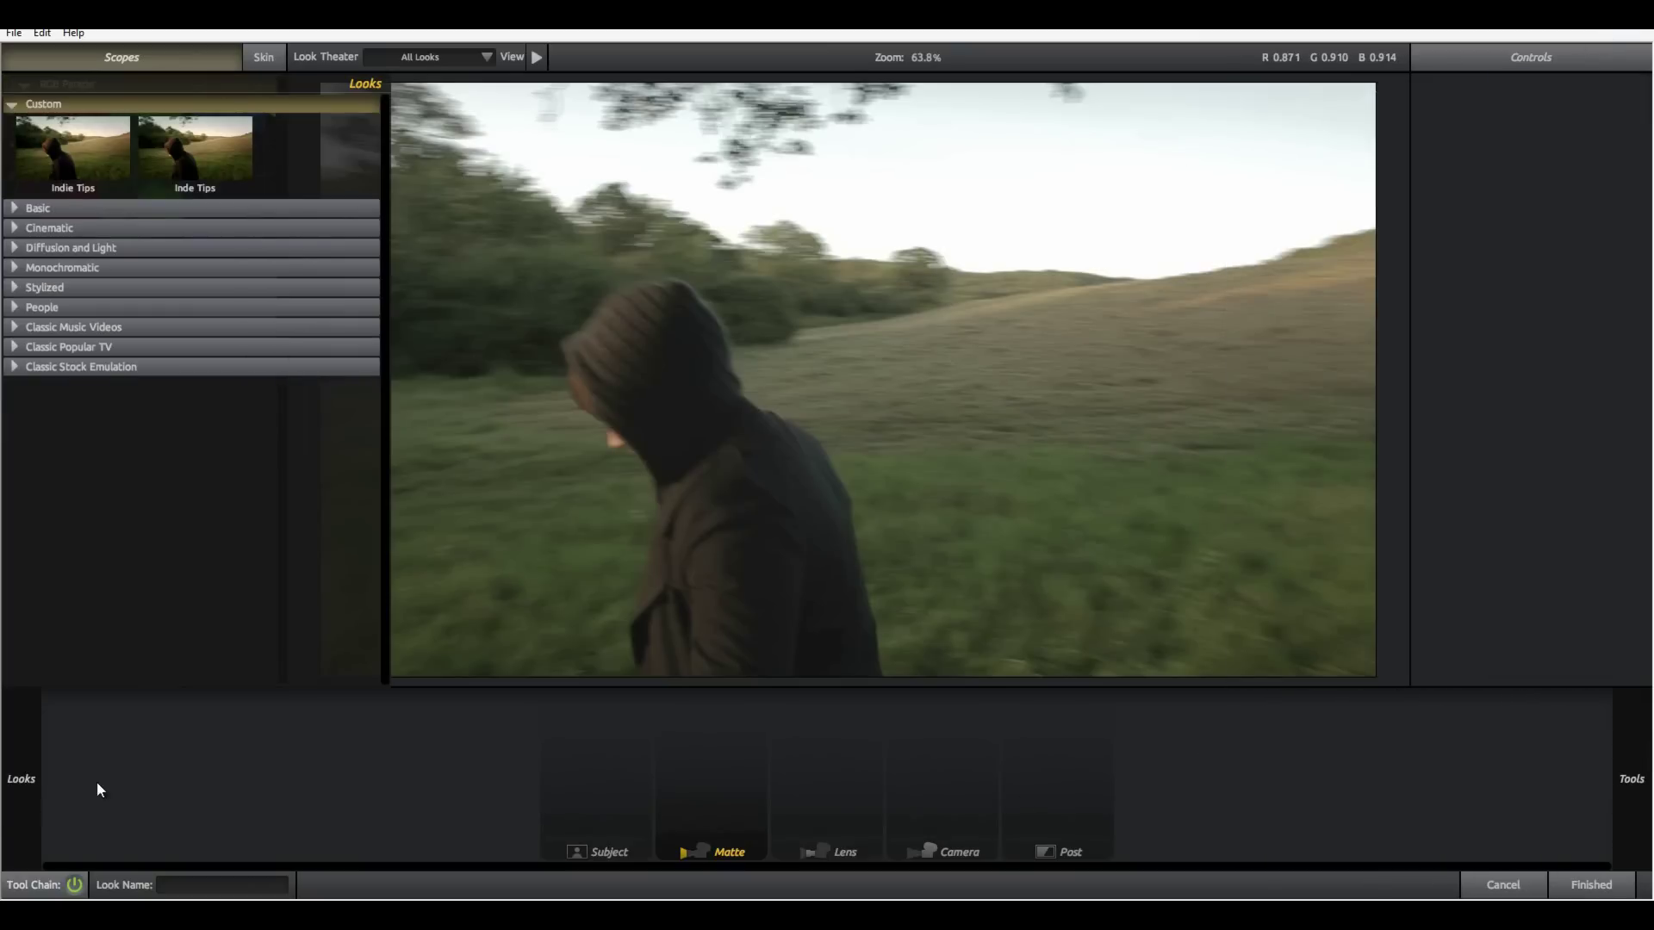
click(26, 284)
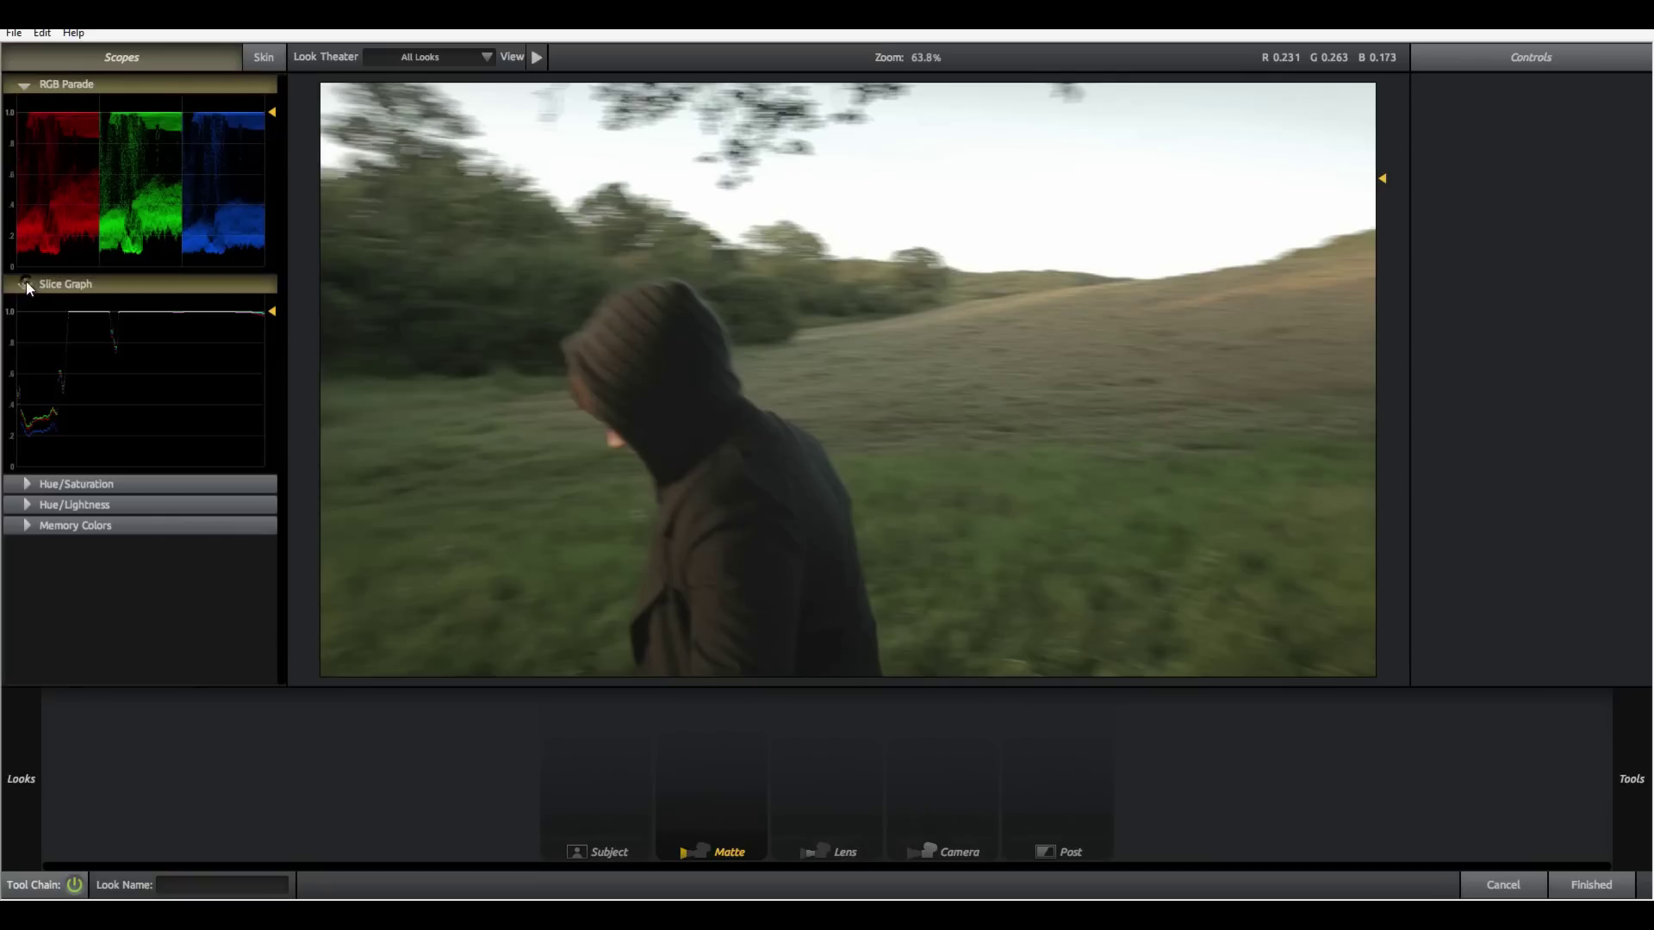
click(26, 483)
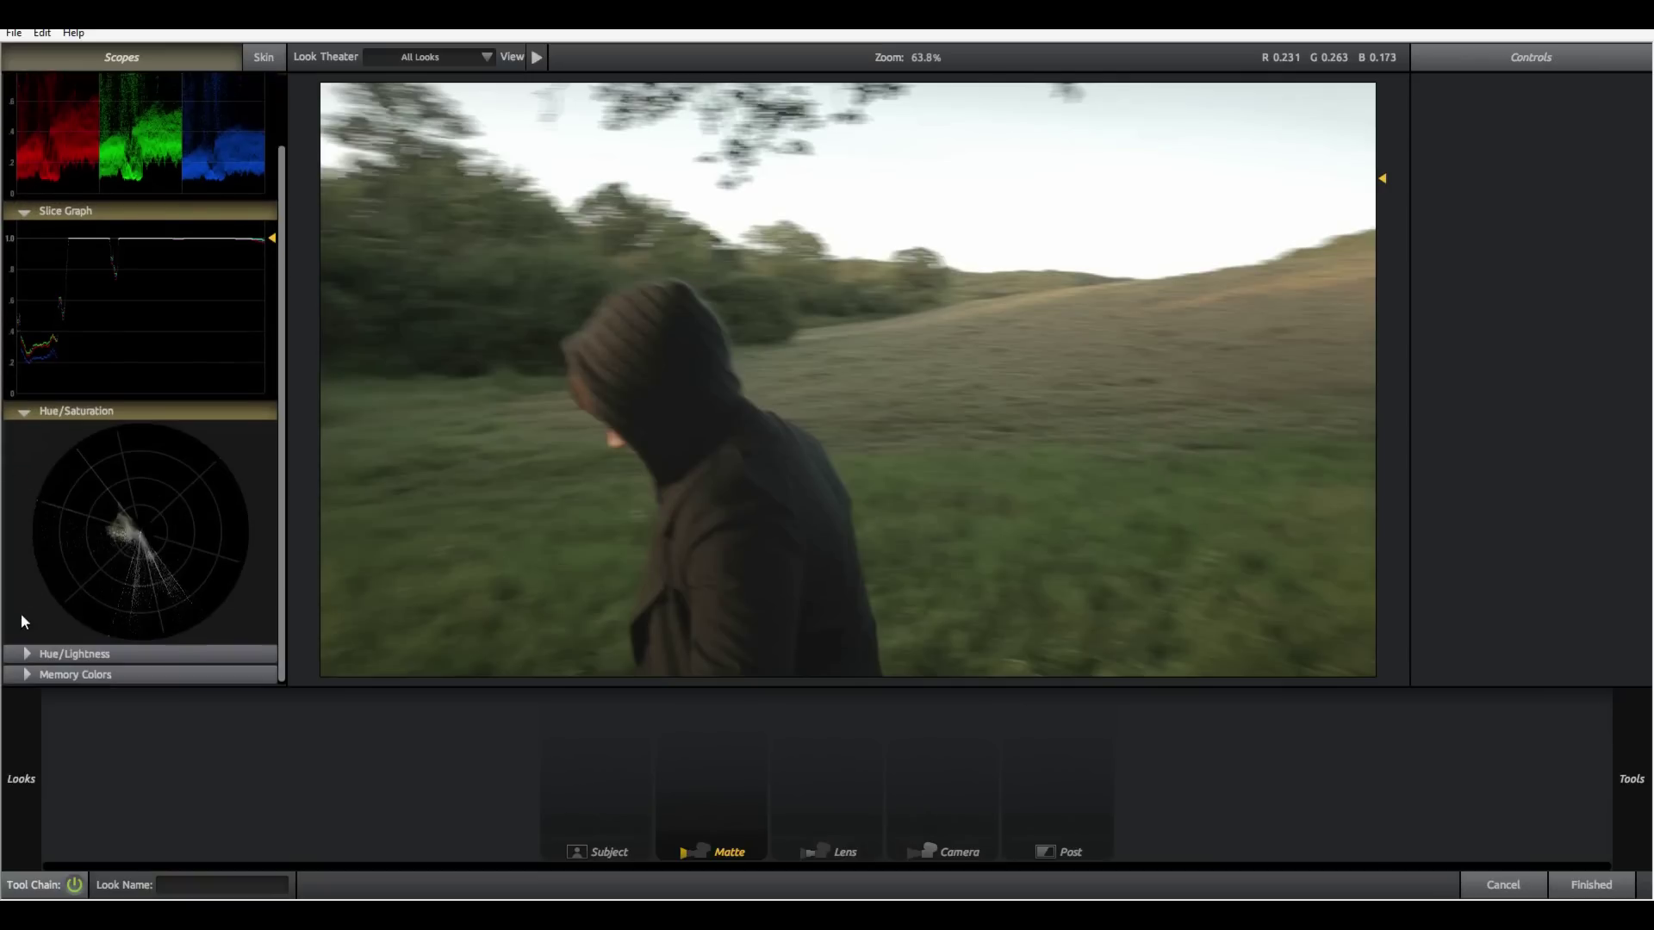
click(30, 656)
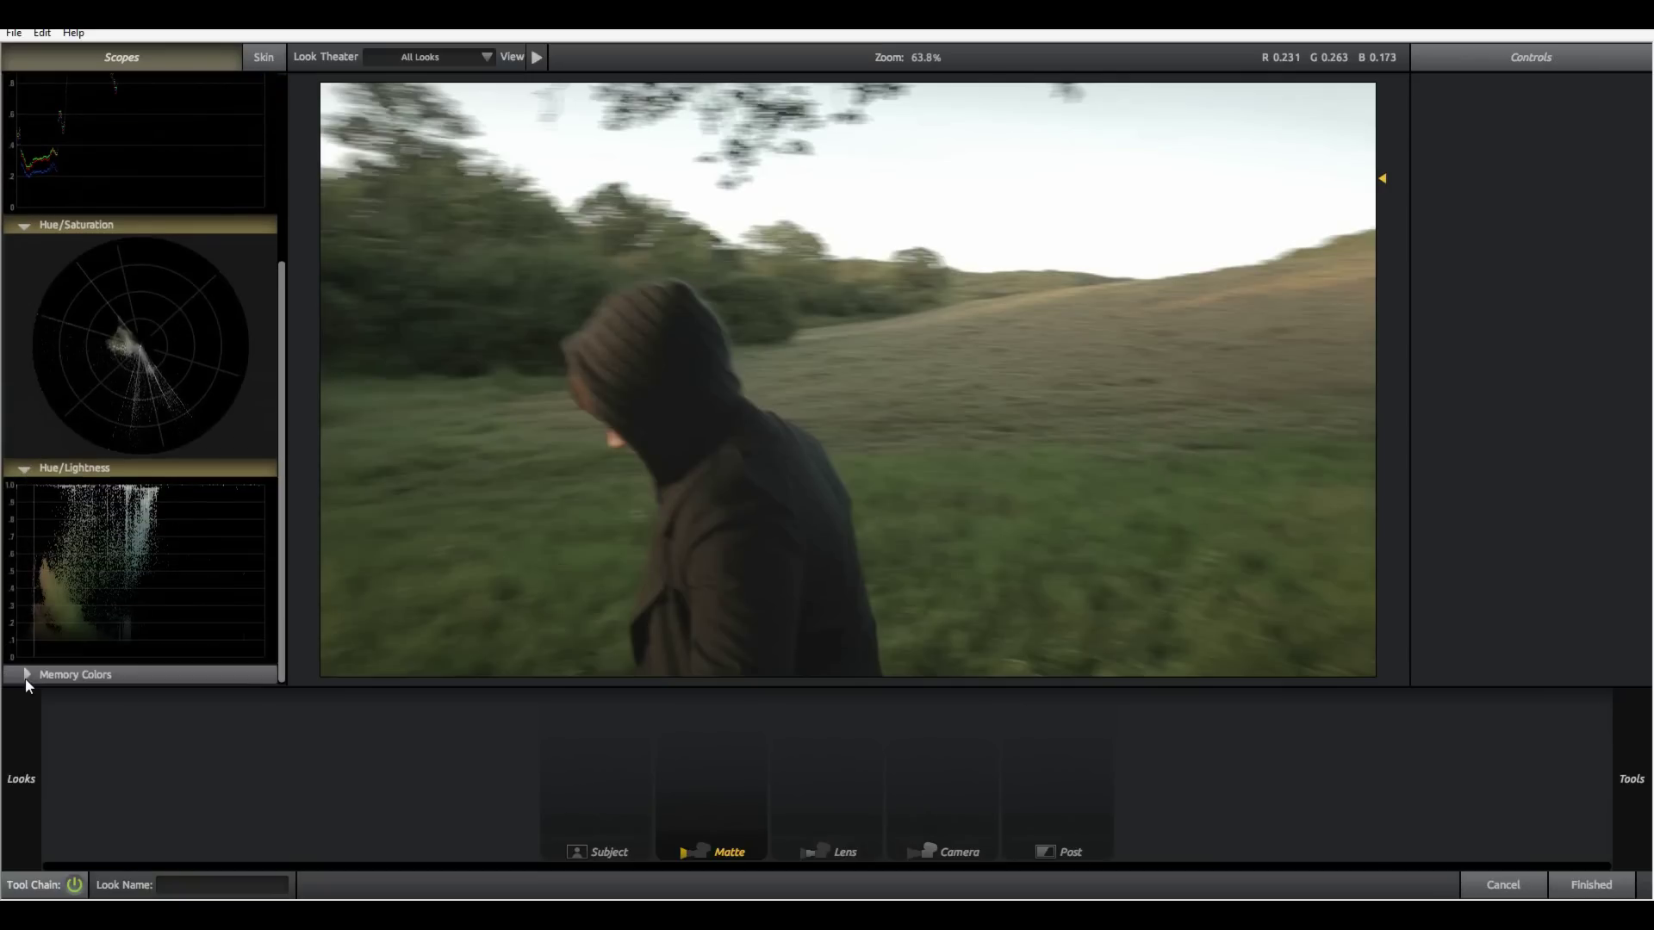
scroll(124, 491, up, 3)
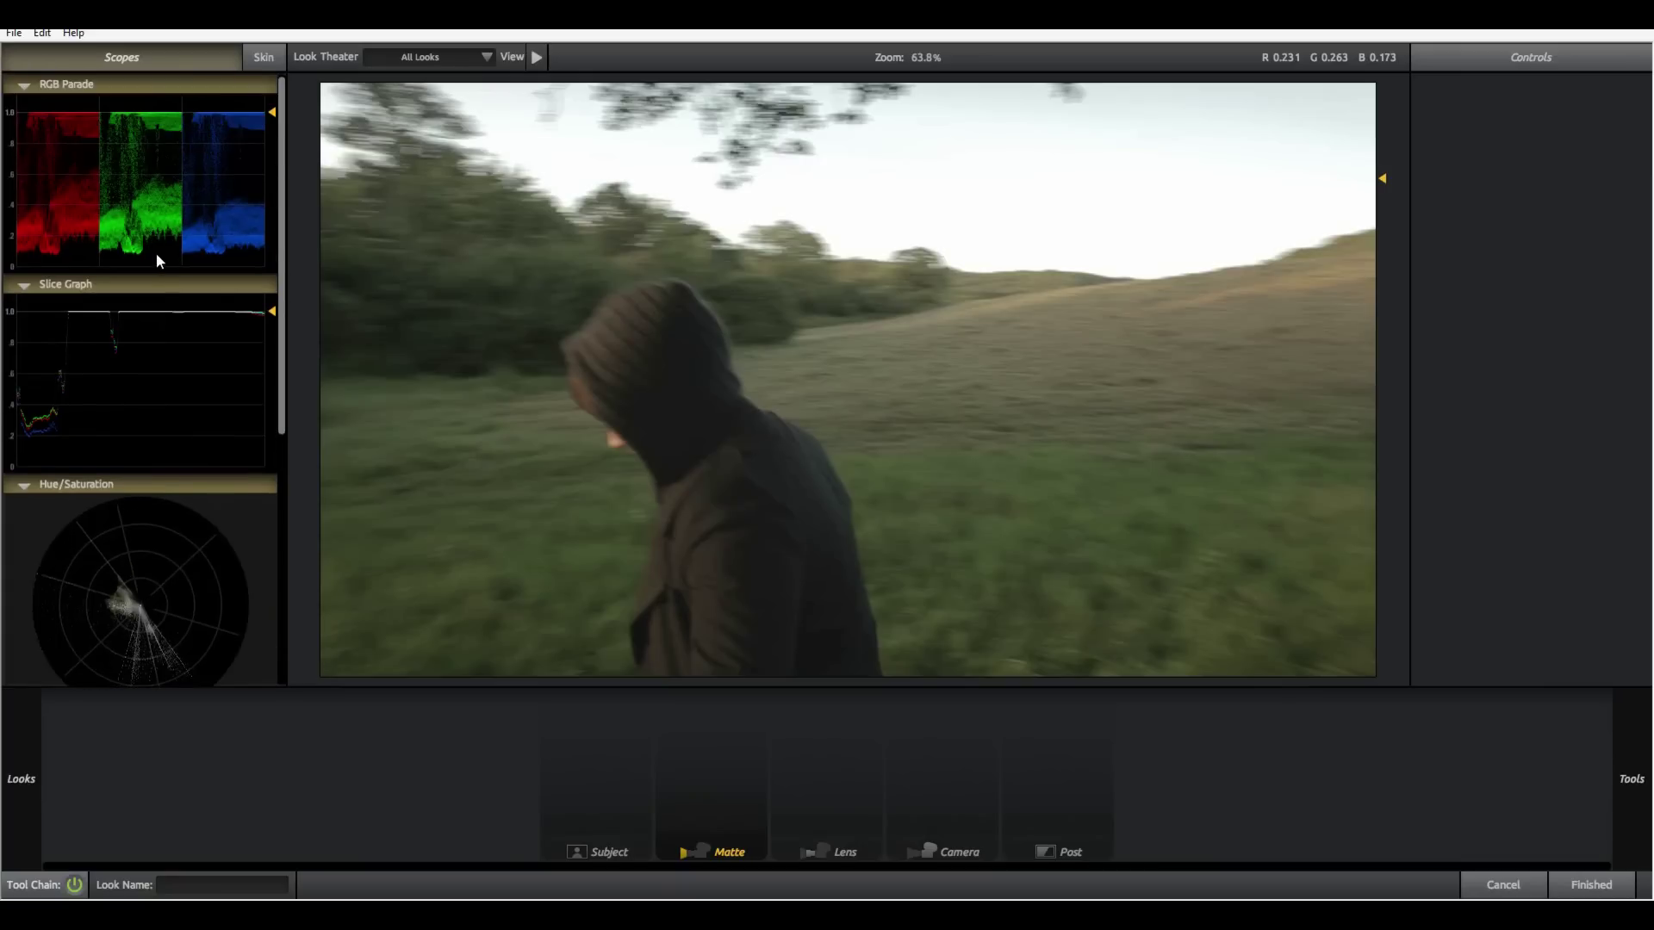
- Browse the tools available in the Post, Matte and Lens categories
mouse_move(1630, 762)
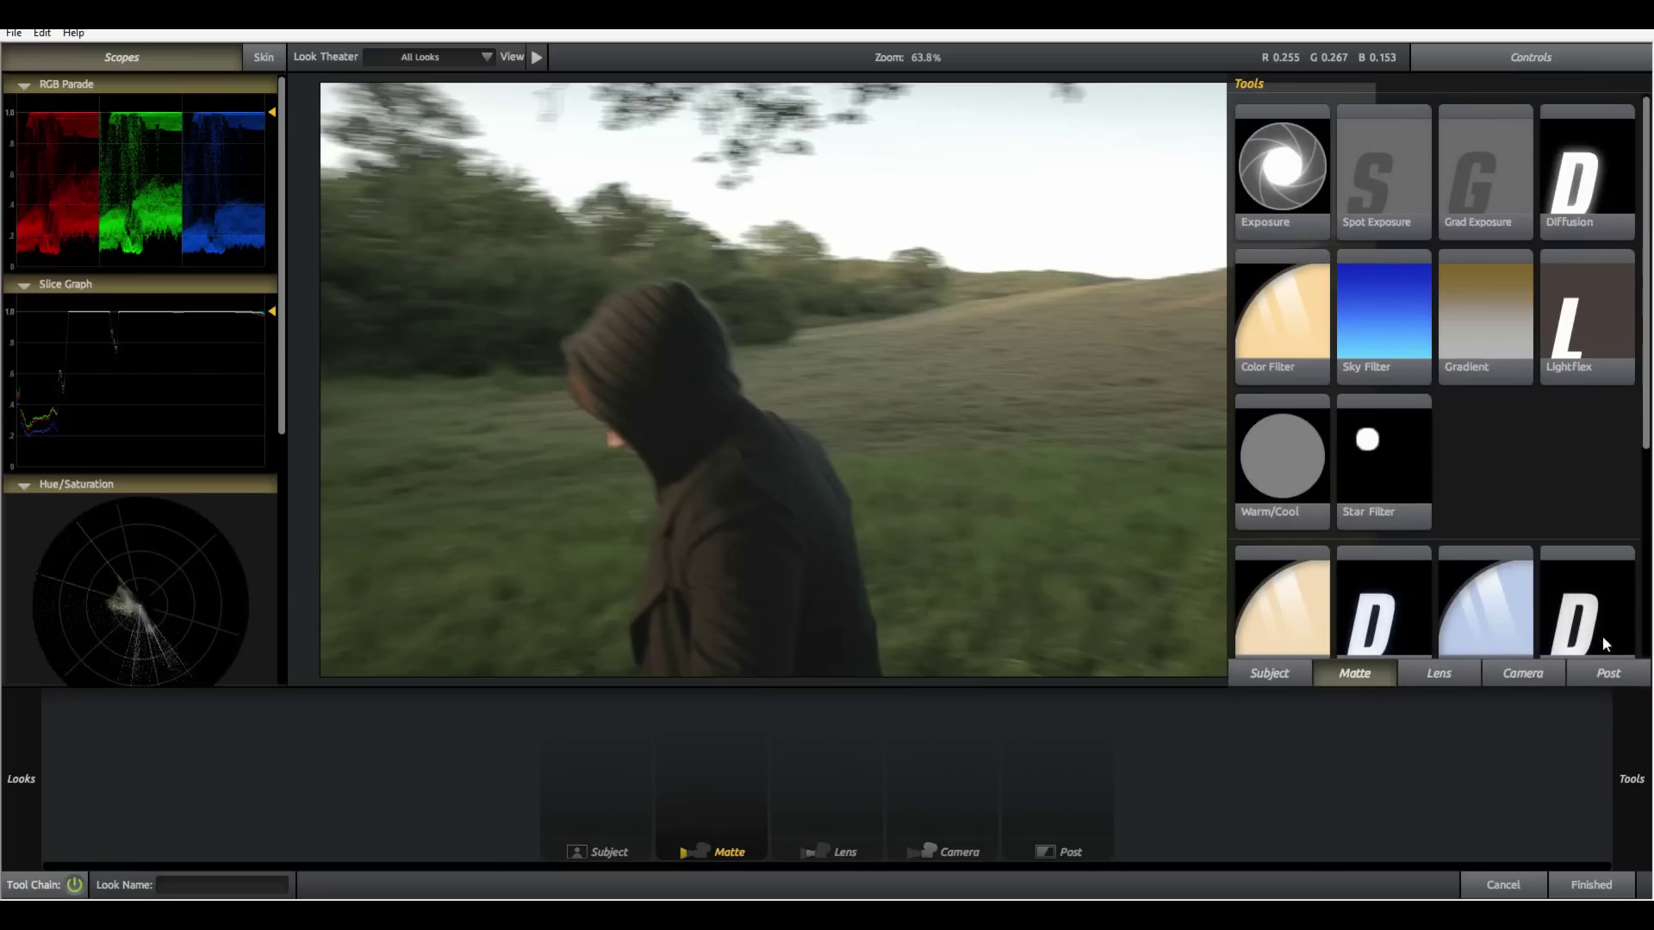
click(1604, 674)
scroll(1589, 626, down, 1)
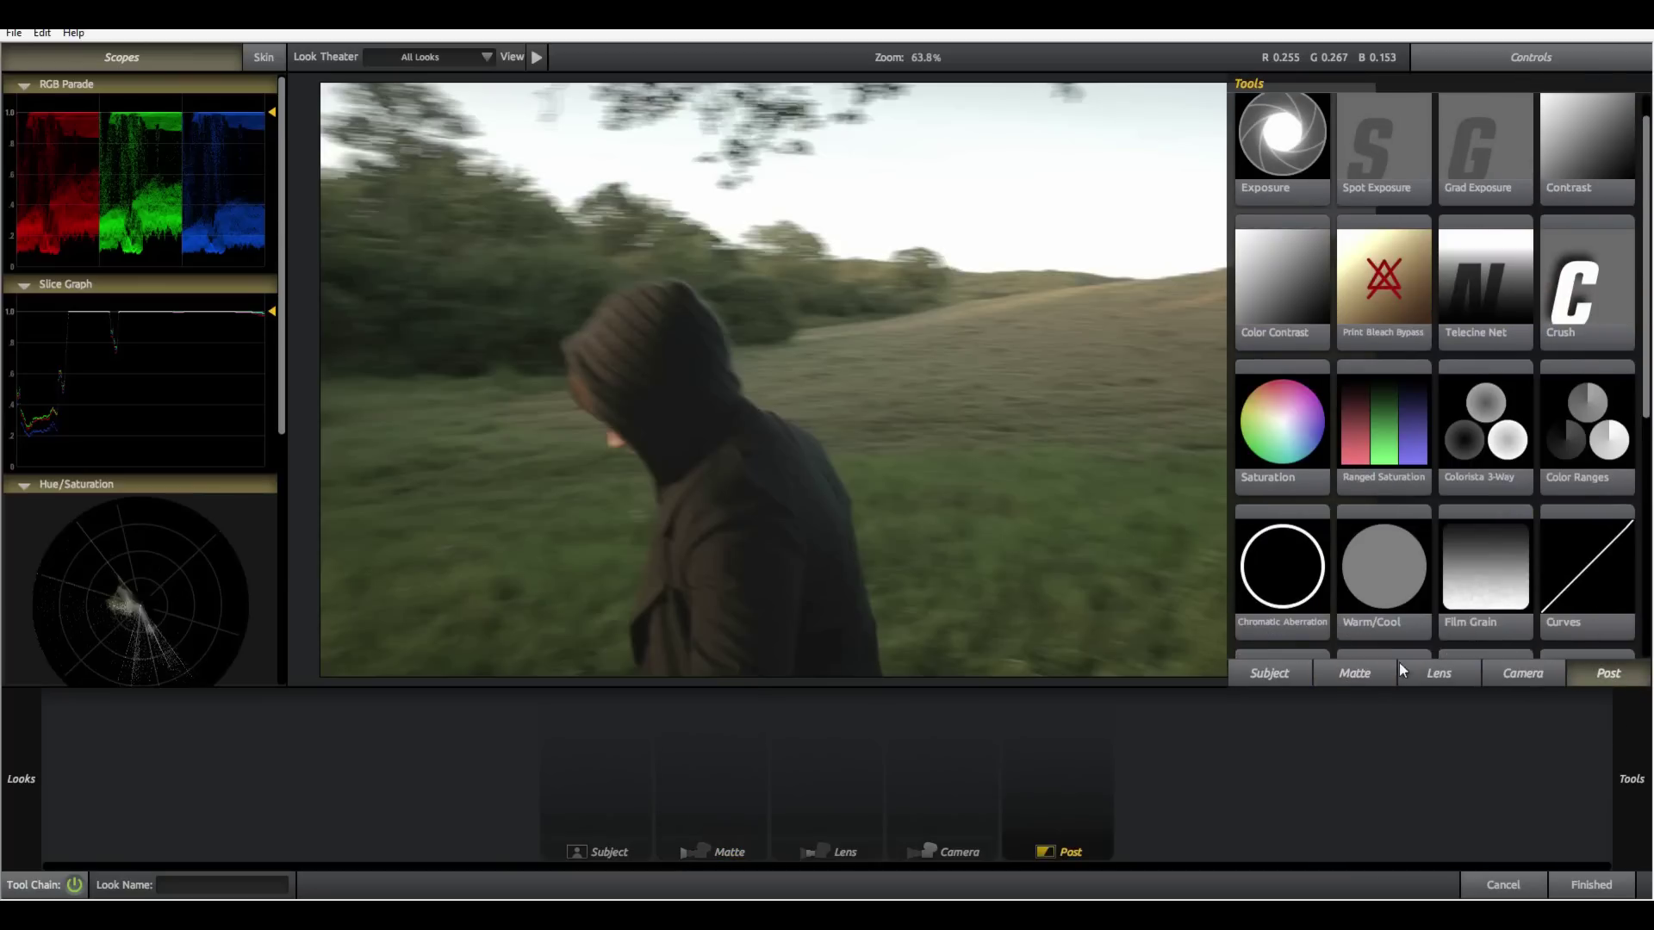
click(1354, 672)
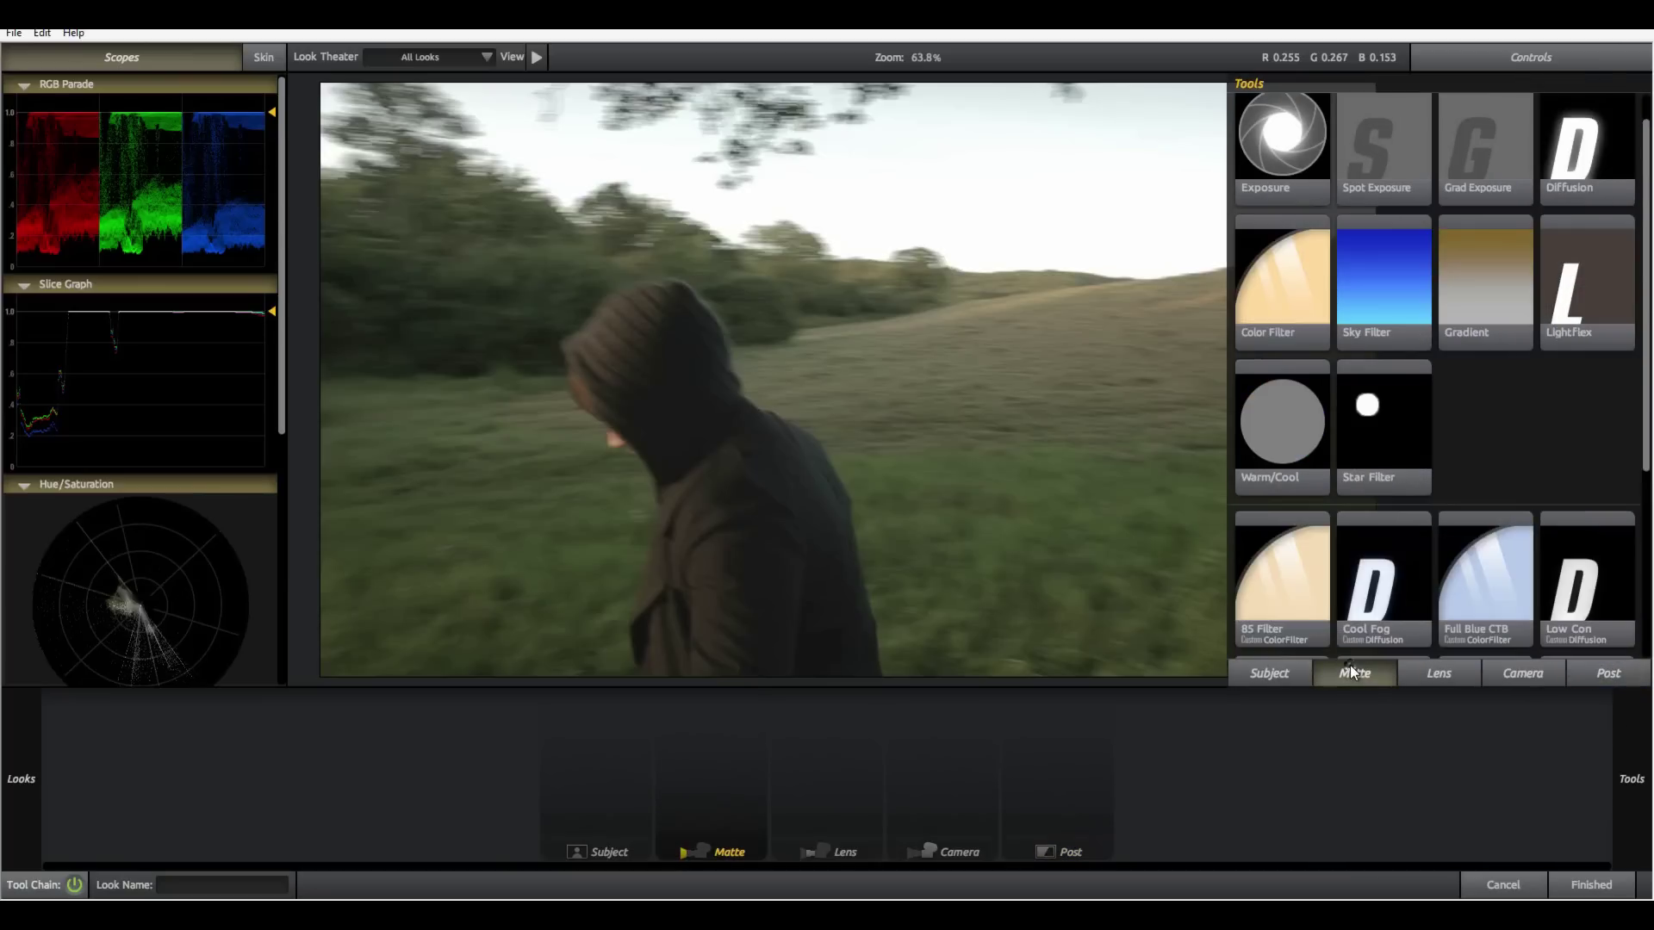
click(1469, 677)
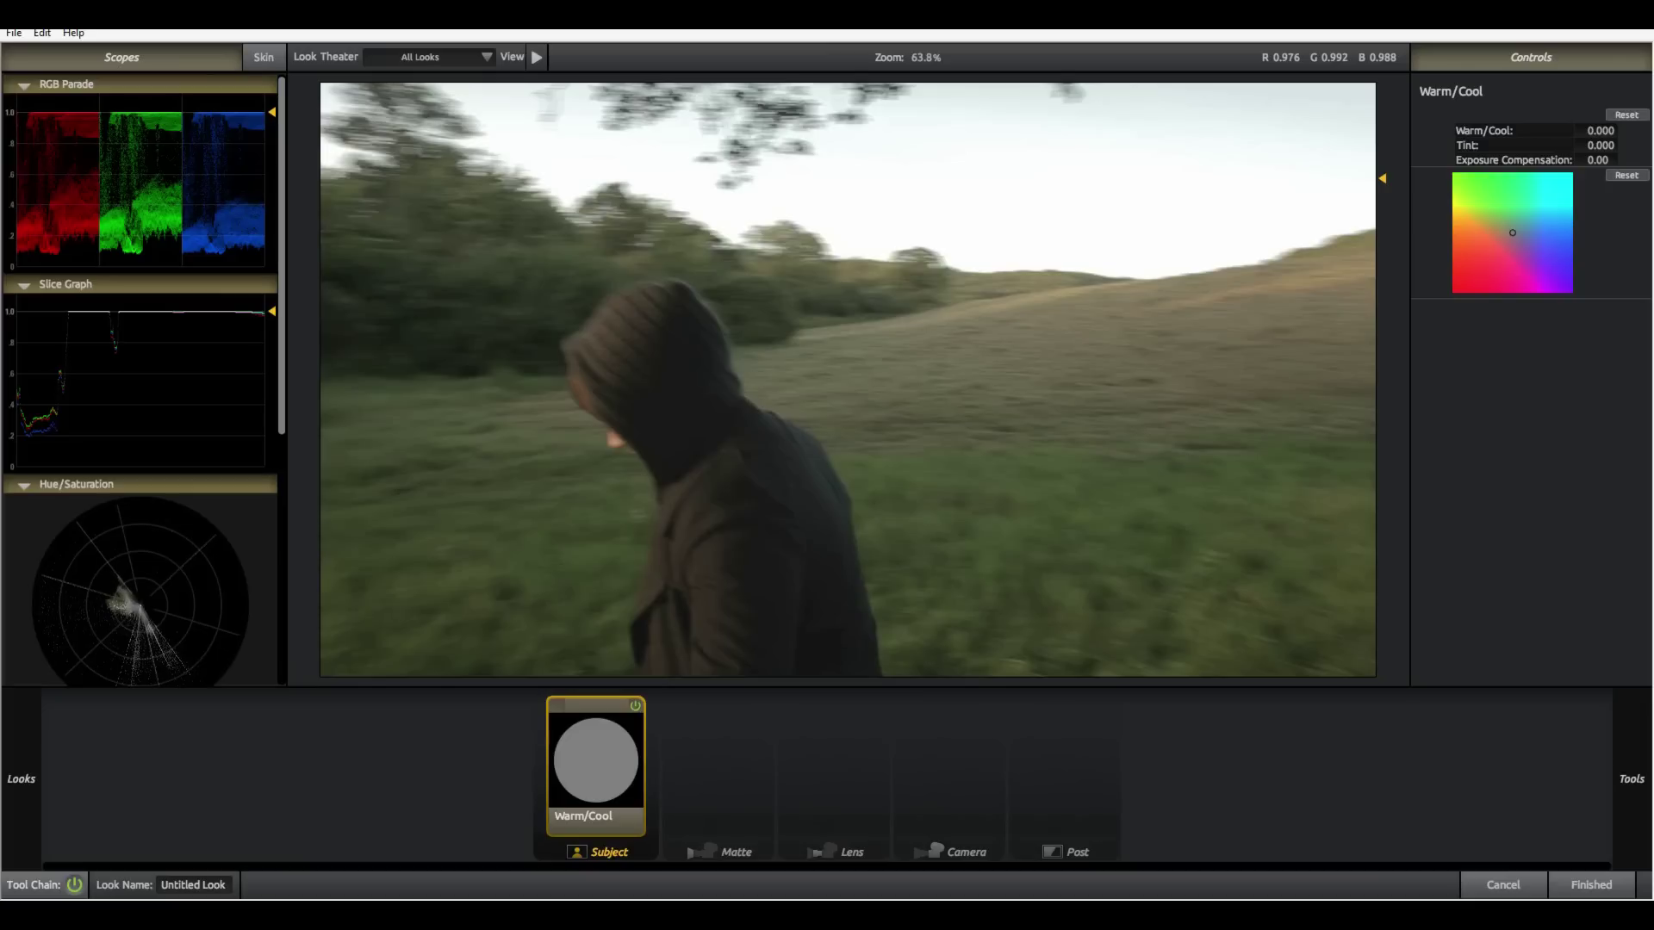
- Try the Warm/Cool tool on the Subject stage with Warm/Cool at +0.490 and Exposure Compensation at -0.70
drag(1617, 128, 1566, 130)
mouse_move(1632, 779)
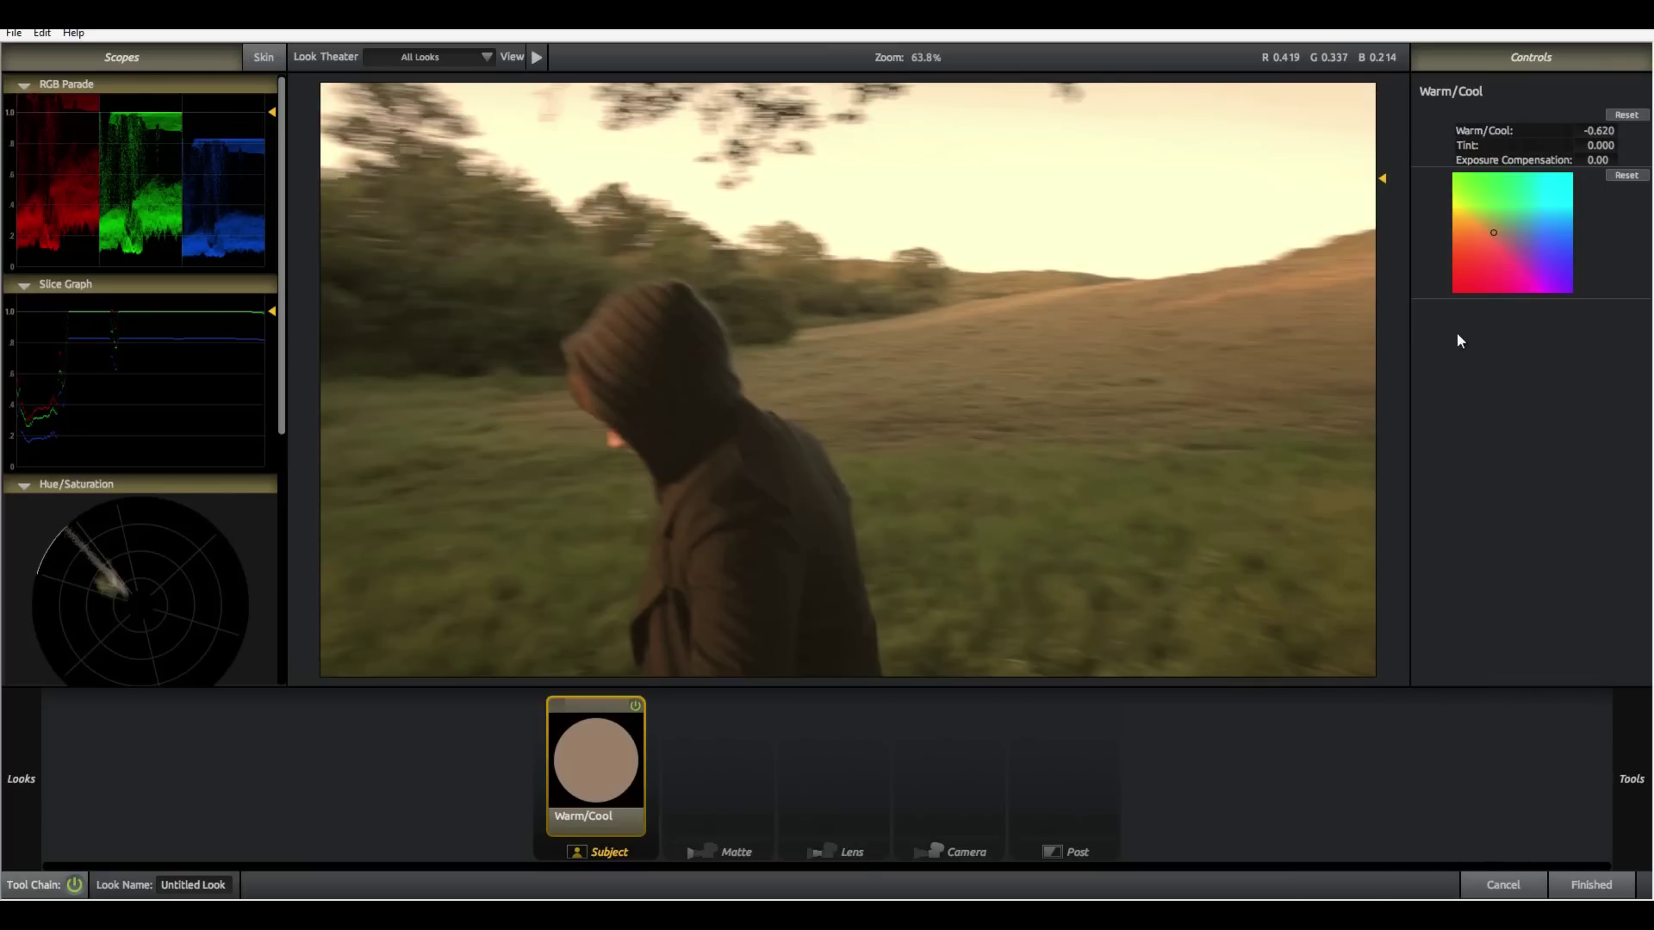
drag(1598, 158, 1585, 160)
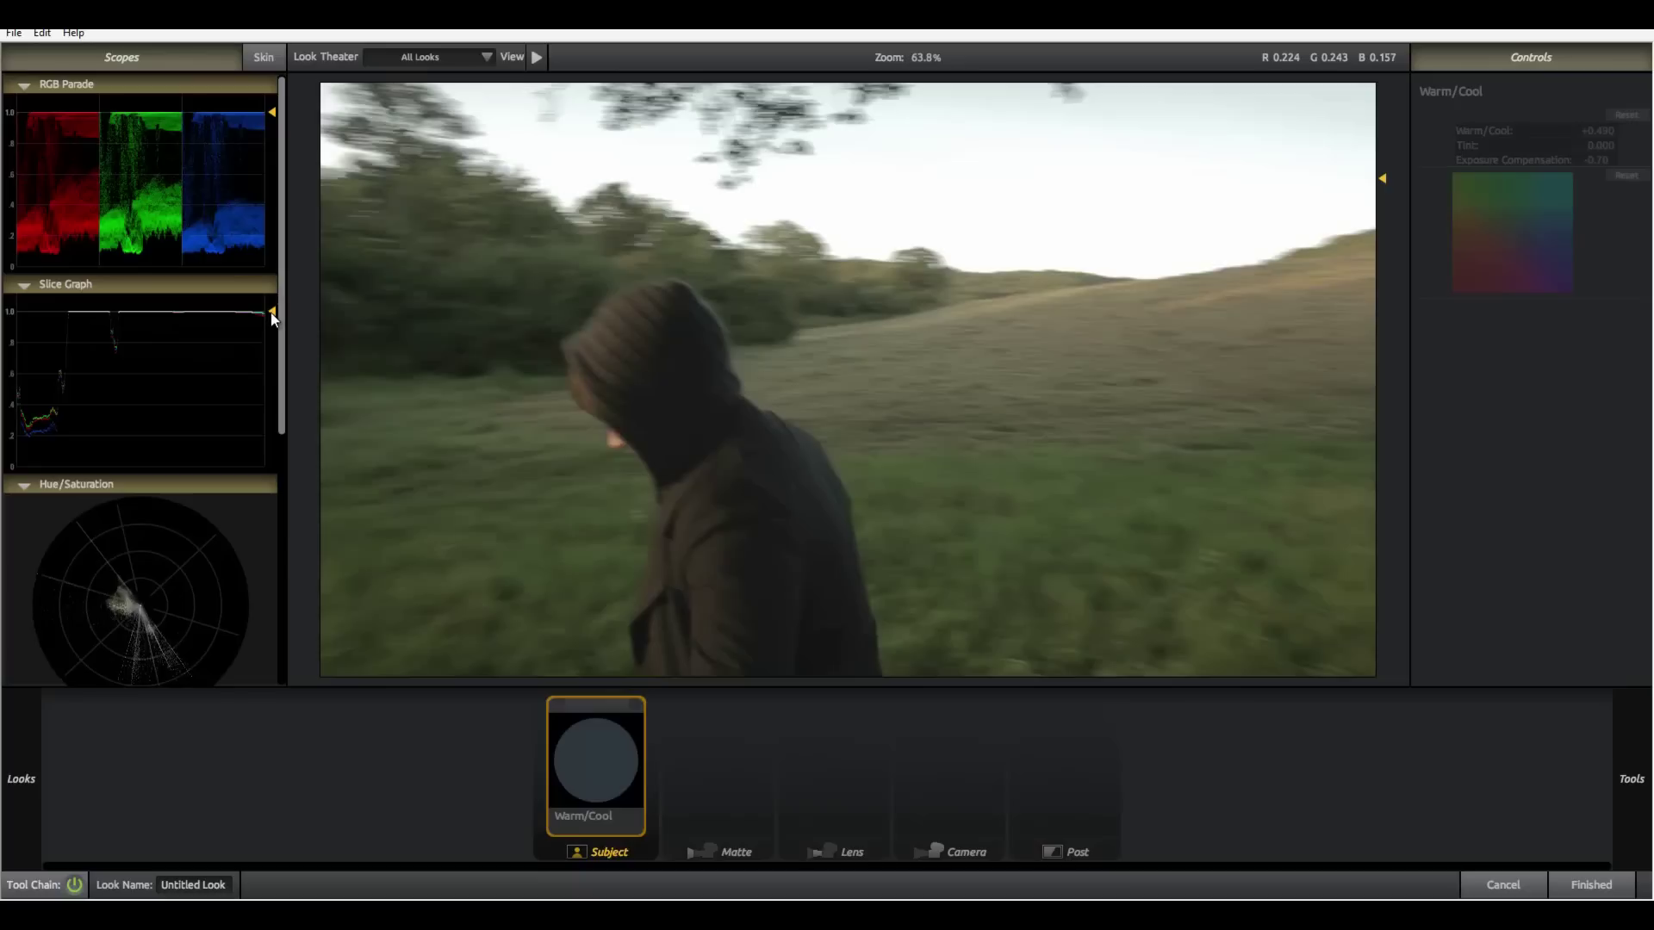
- Lower the slice line to the hooded figure's head and examine the Slice Graph, Hue/Saturation, Hue/Lightness and Memory Colors scopes
drag(272, 320, 273, 311)
mouse_move(1384, 181)
mouse_down()
mouse_move(1378, 571)
mouse_move(1390, 303)
mouse_up()
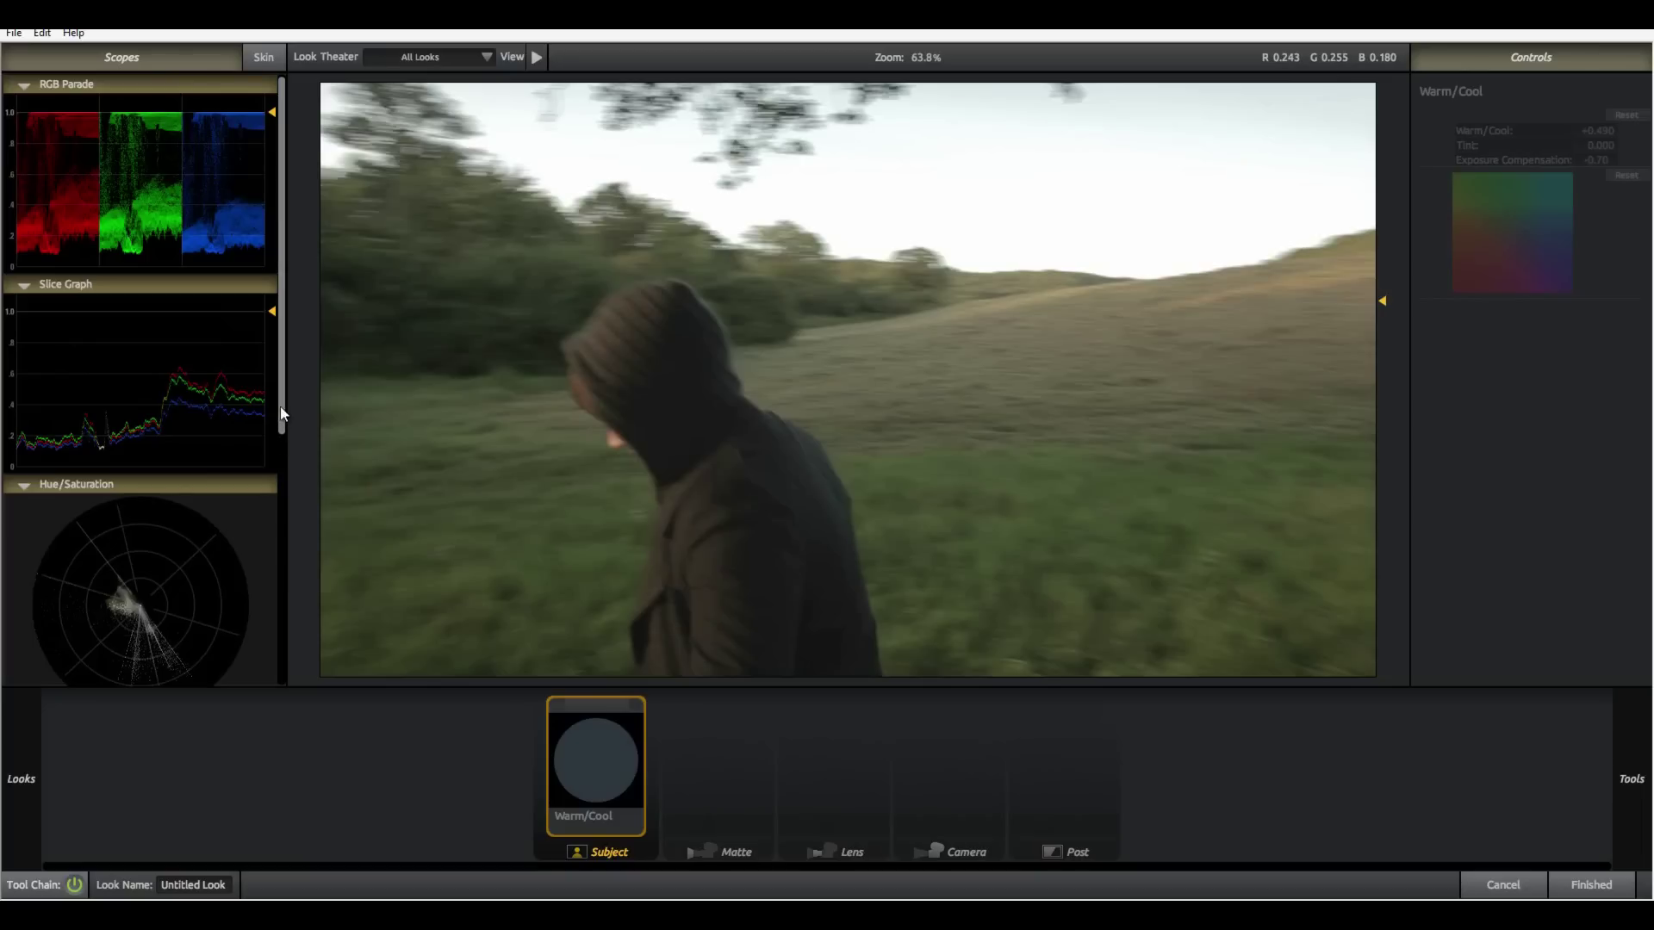
drag(279, 407, 285, 430)
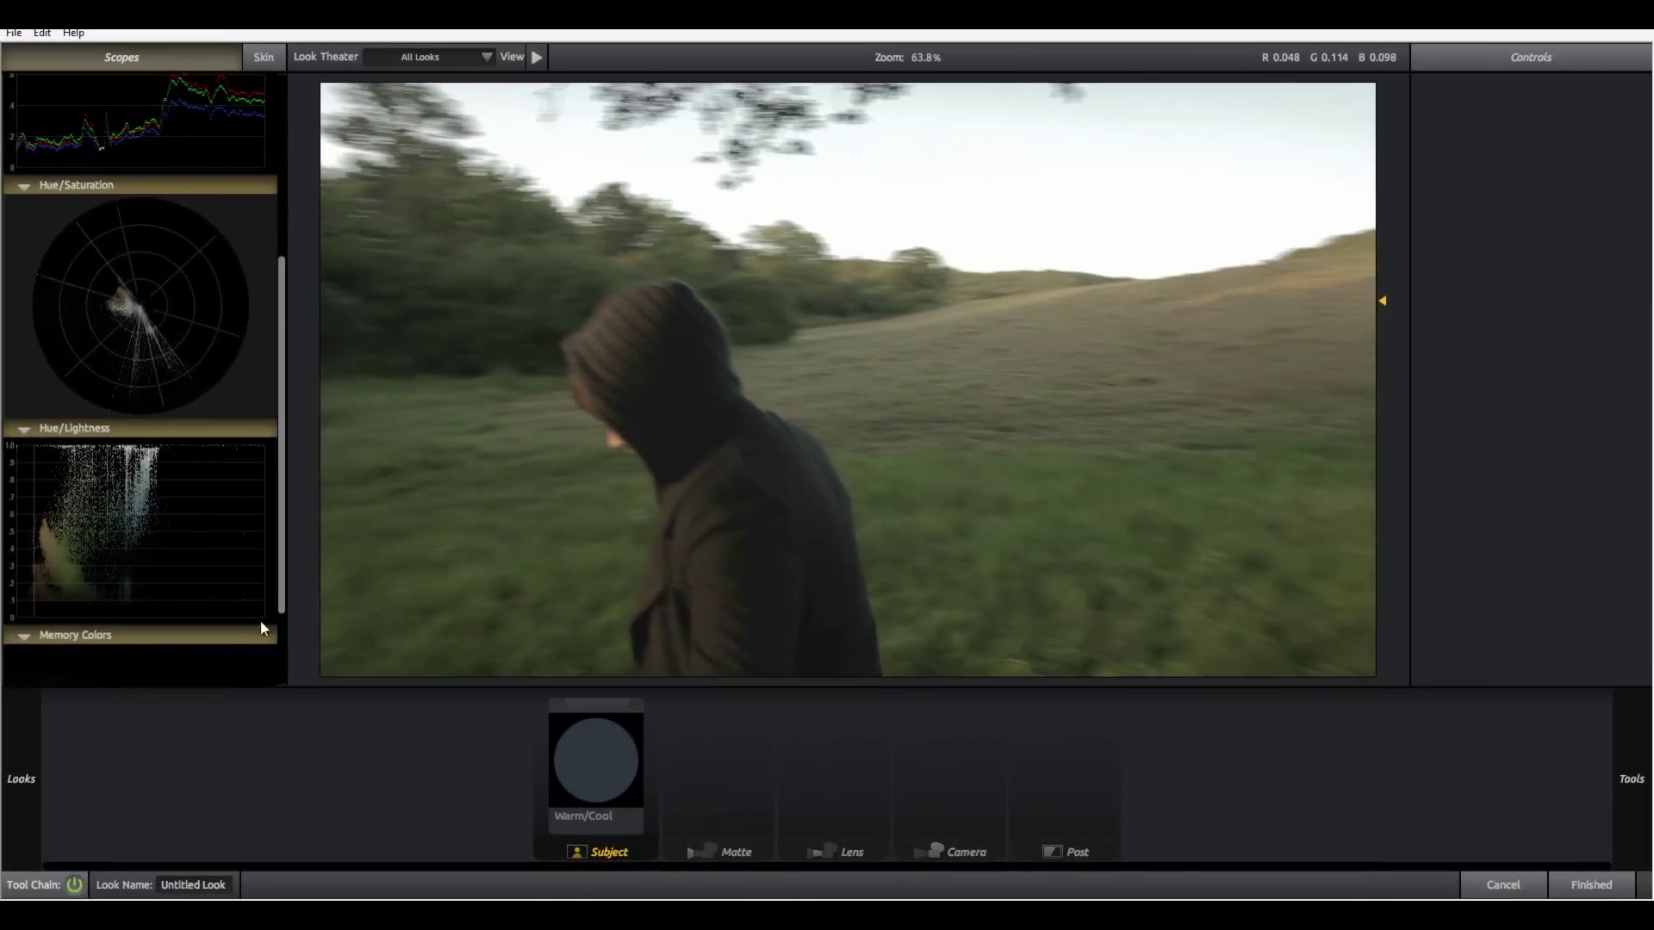
drag(281, 586, 282, 599)
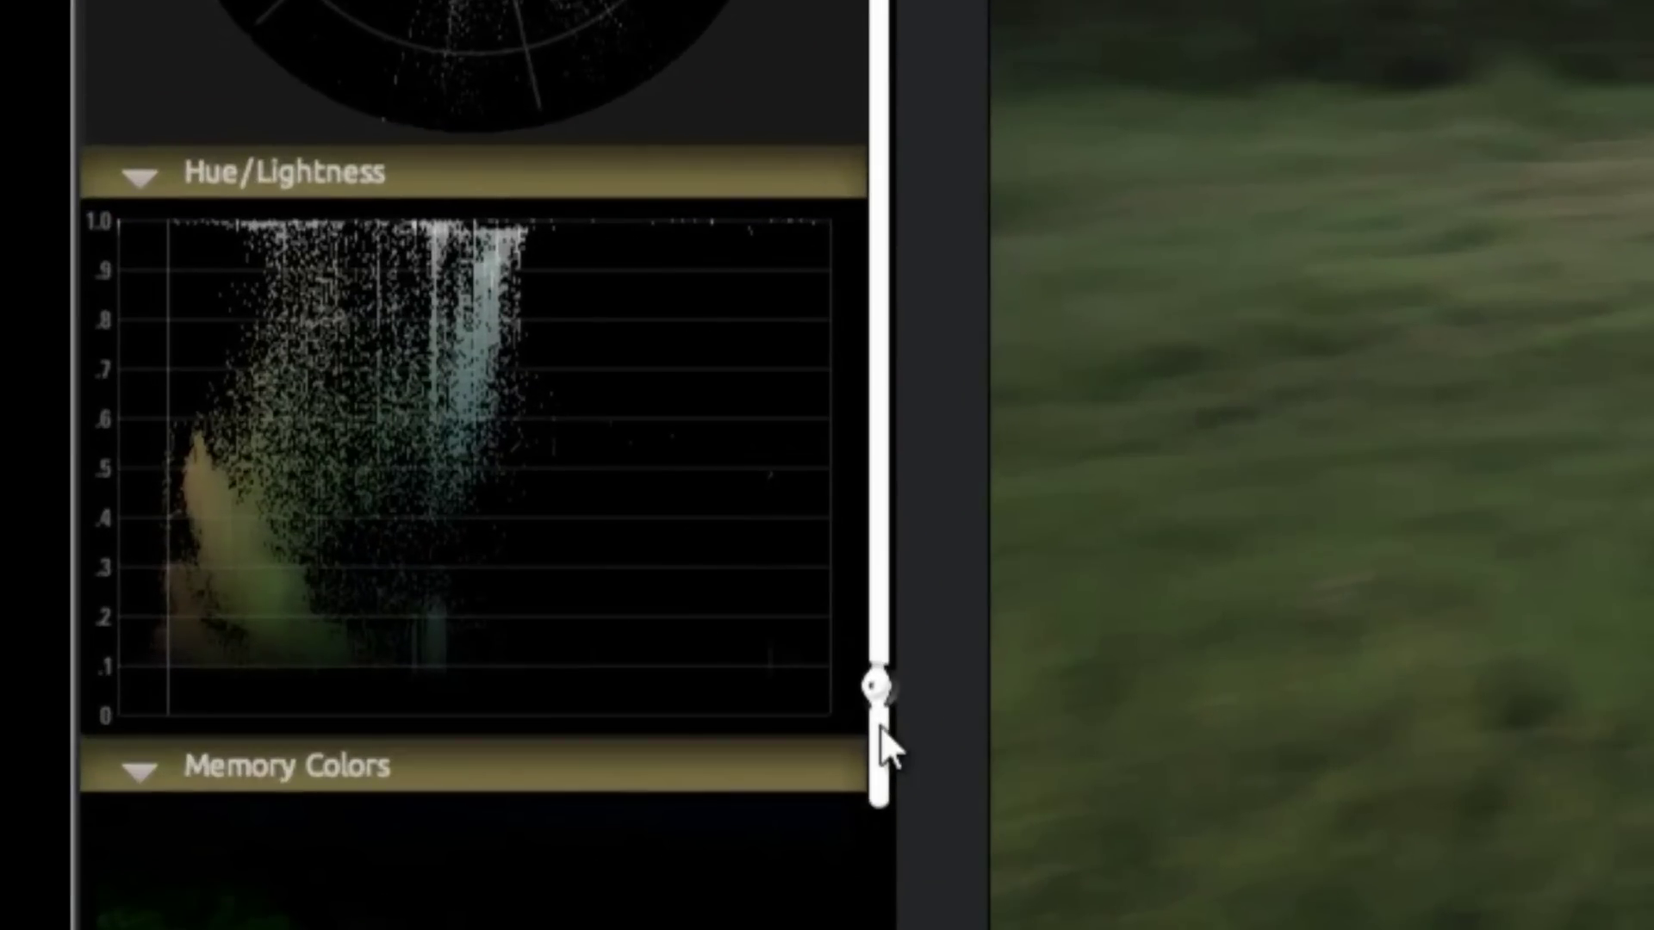
drag(881, 725, 887, 918)
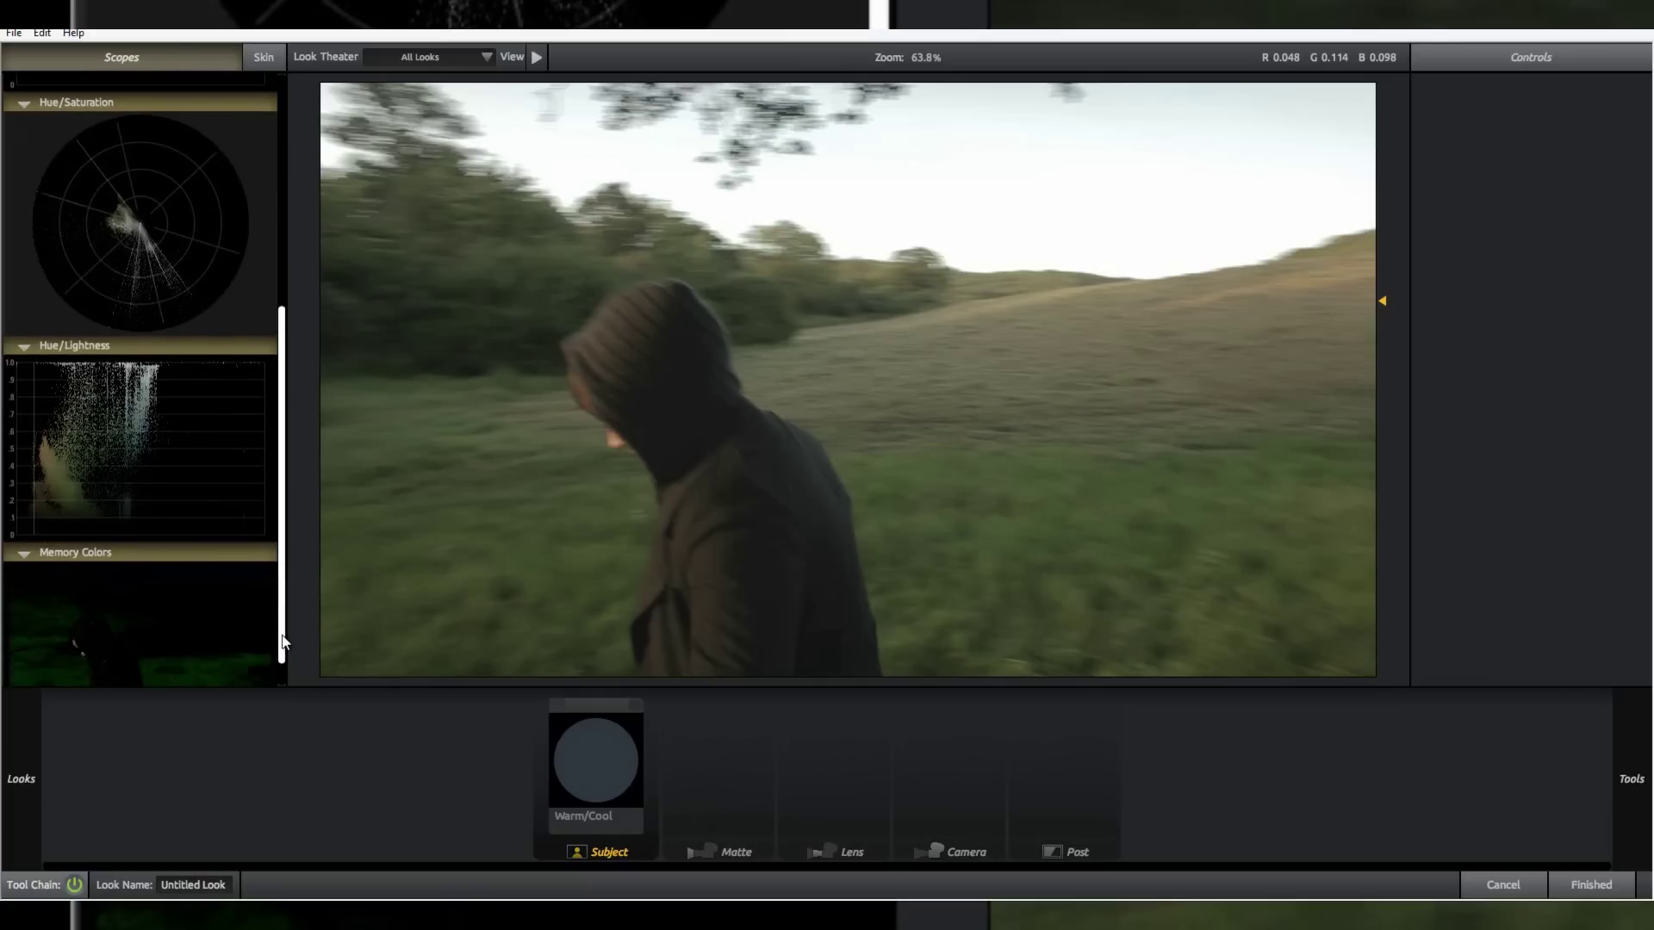
drag(283, 642, 250, 715)
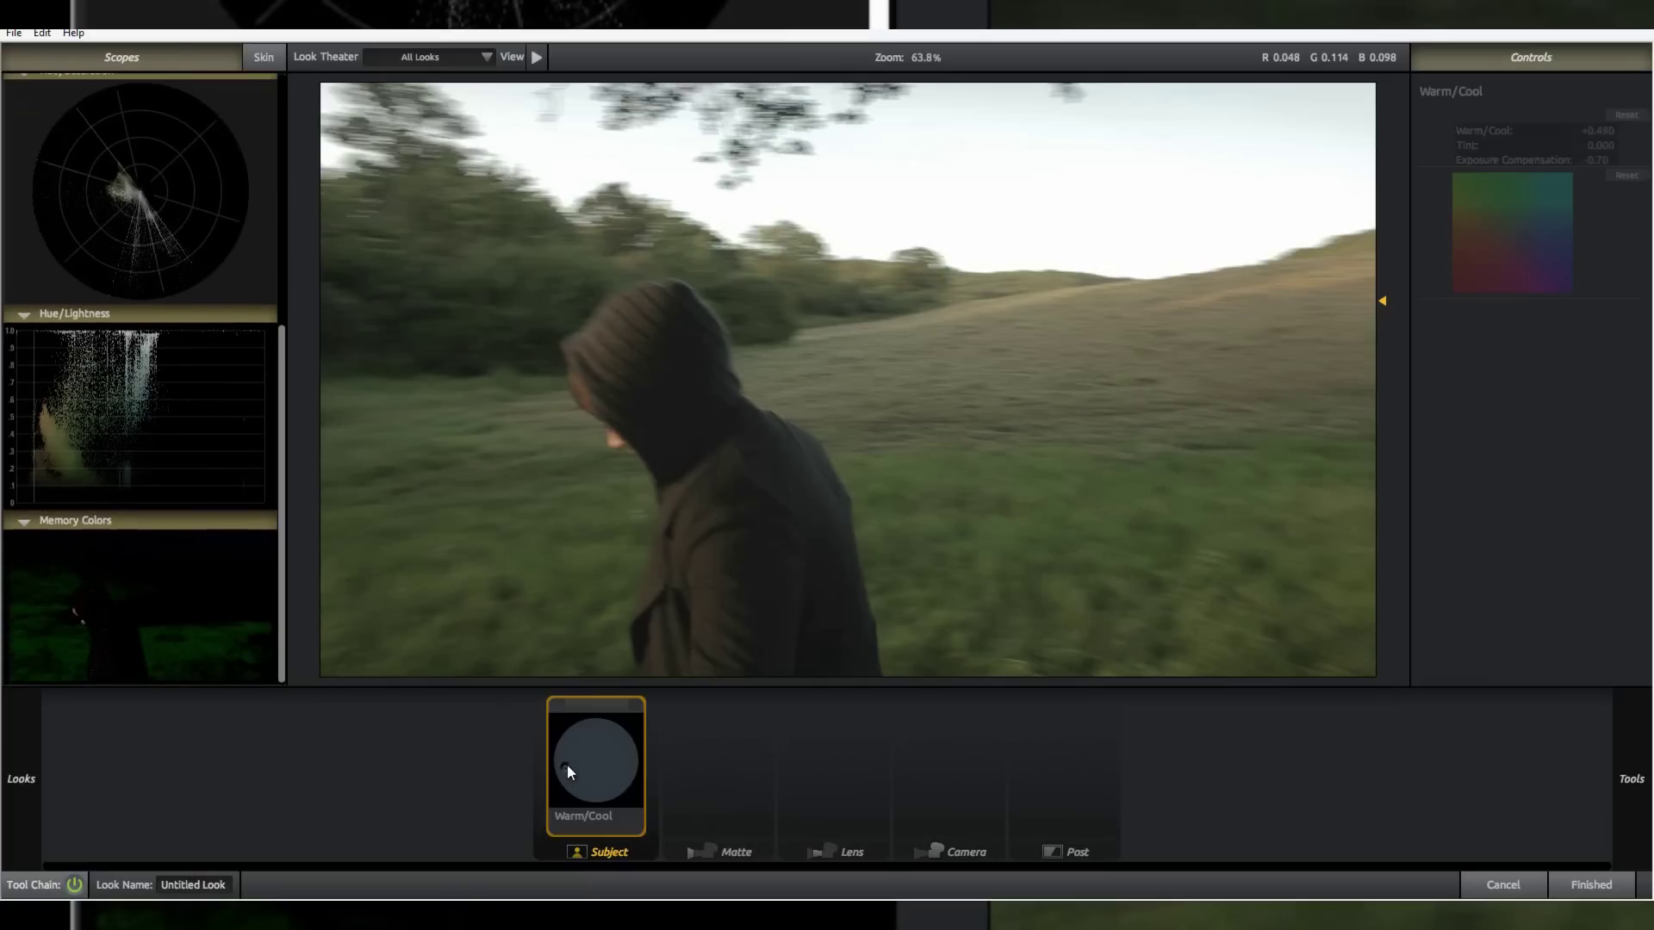
- Switch the Warm/Cool tool back on and remove it from the tool chain
click(631, 710)
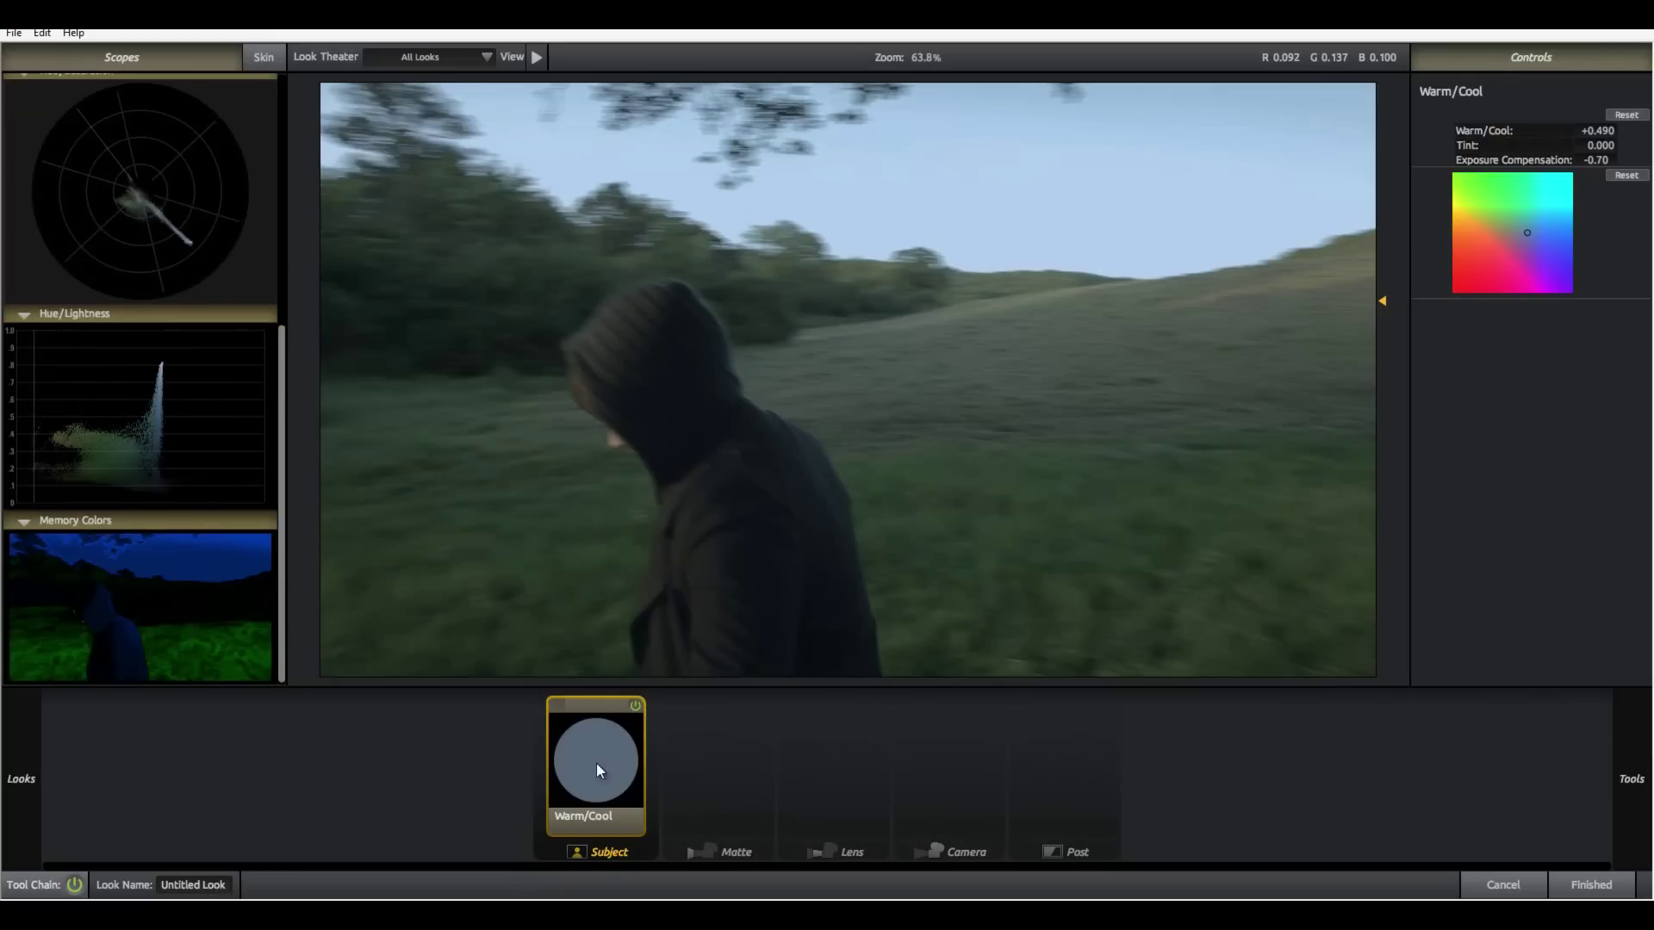
drag(597, 763, 1650, 763)
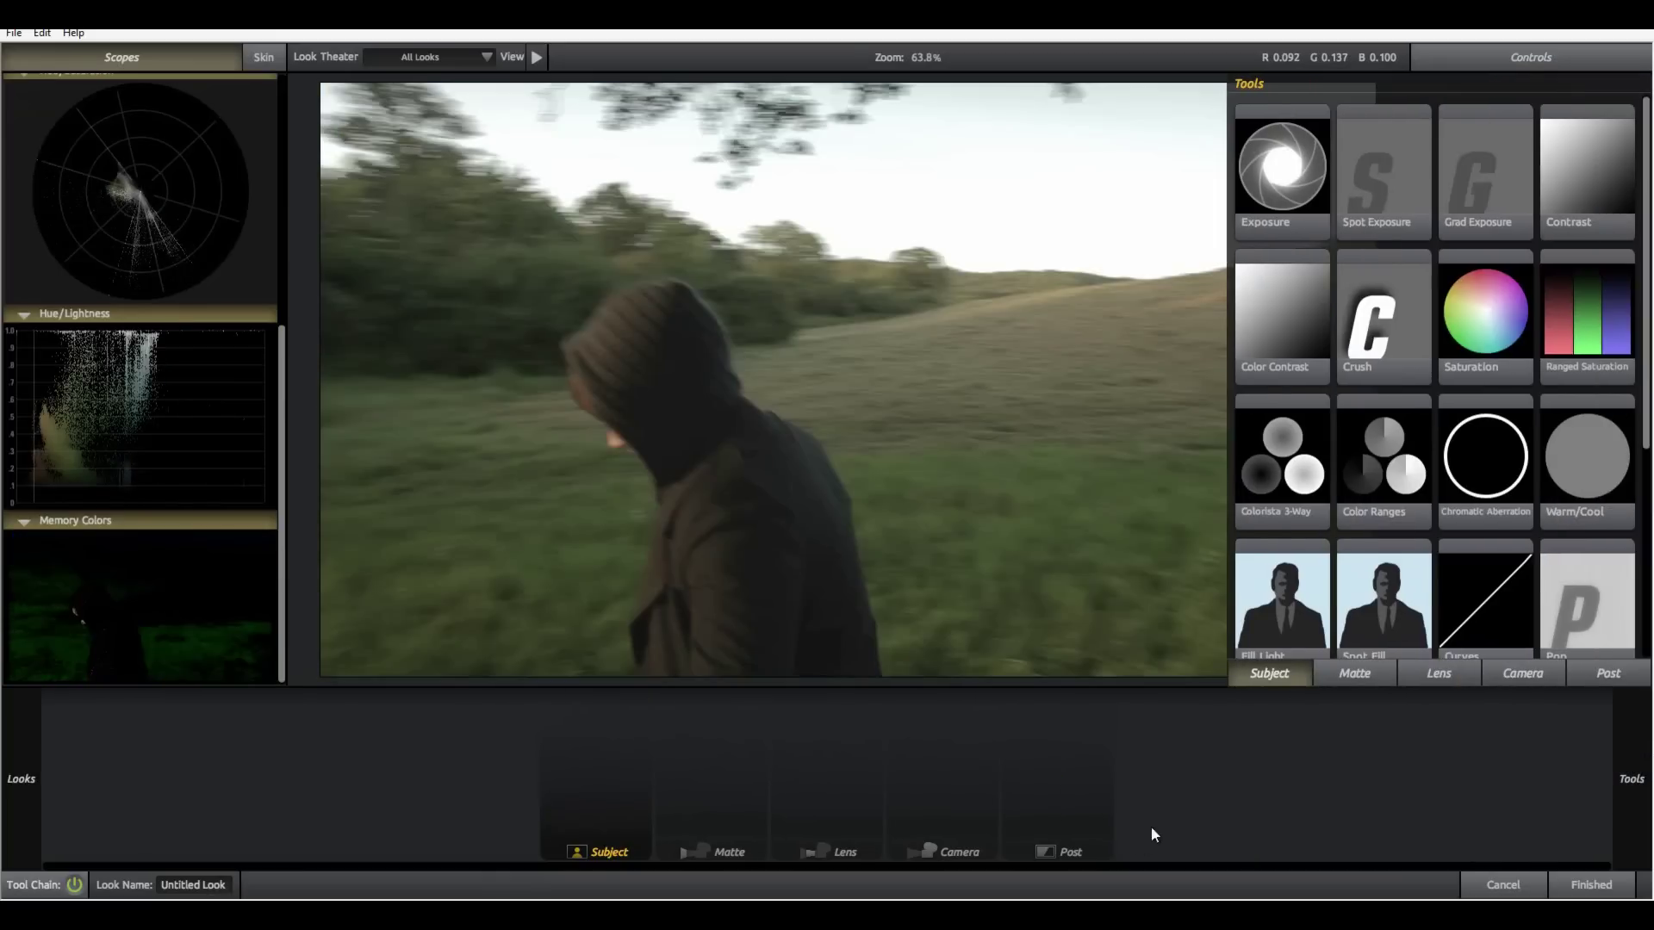
- Try the Warm Bird look from Classic Music Videos and the New Noir look from Classic Popular TV
mouse_move(28, 786)
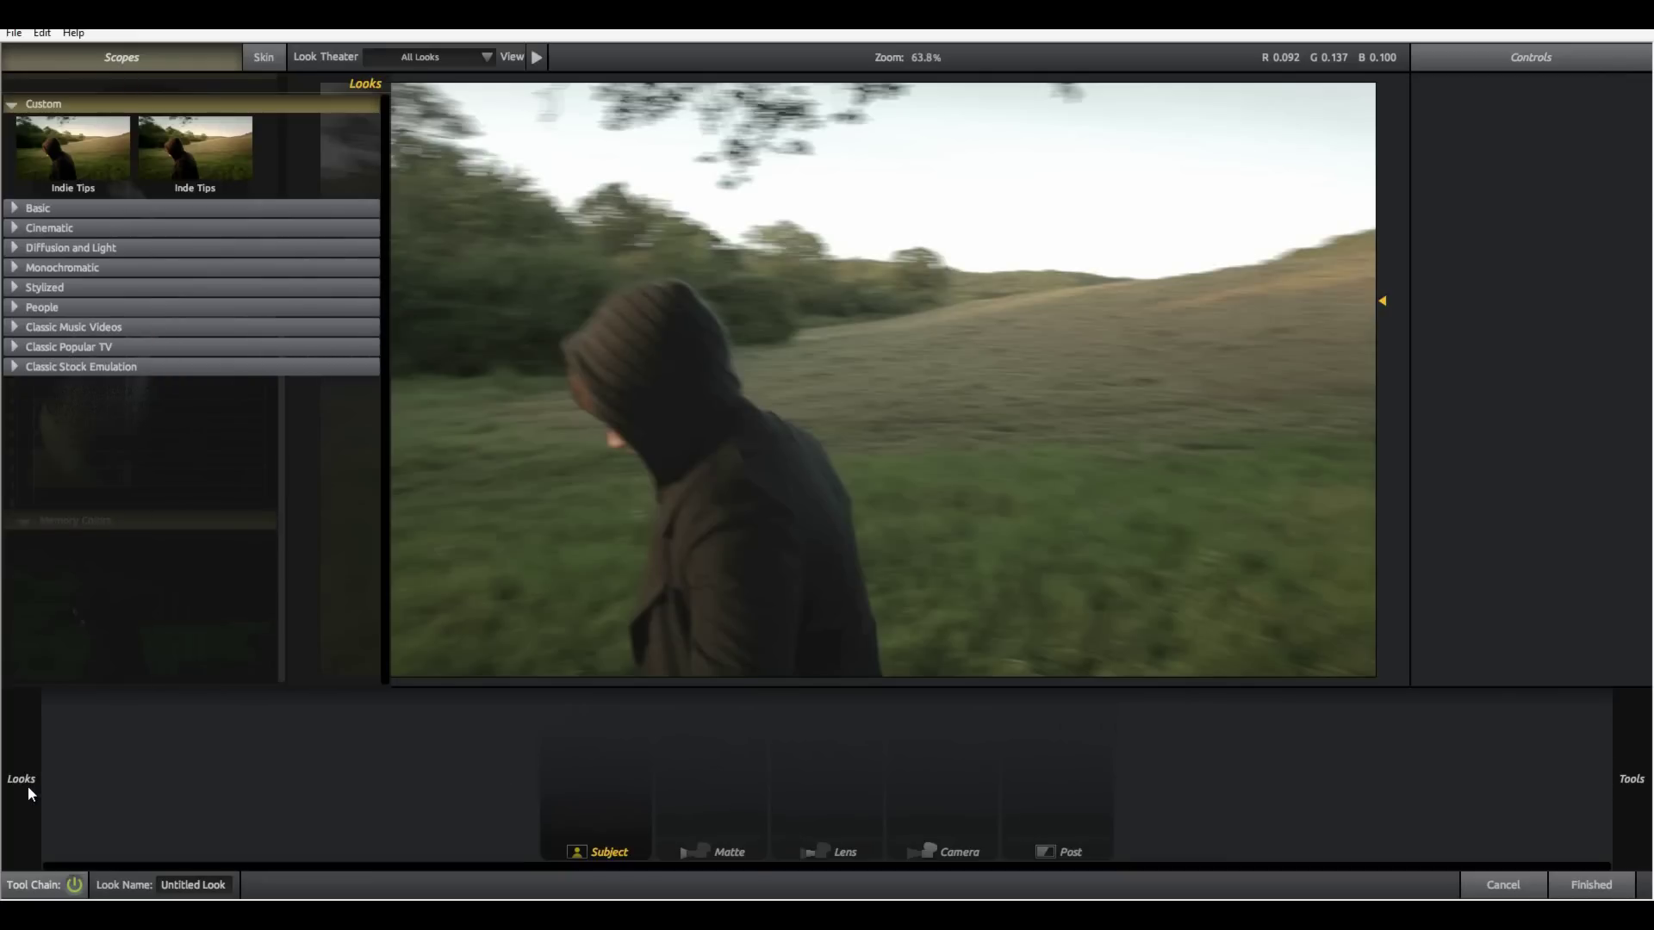
click(14, 327)
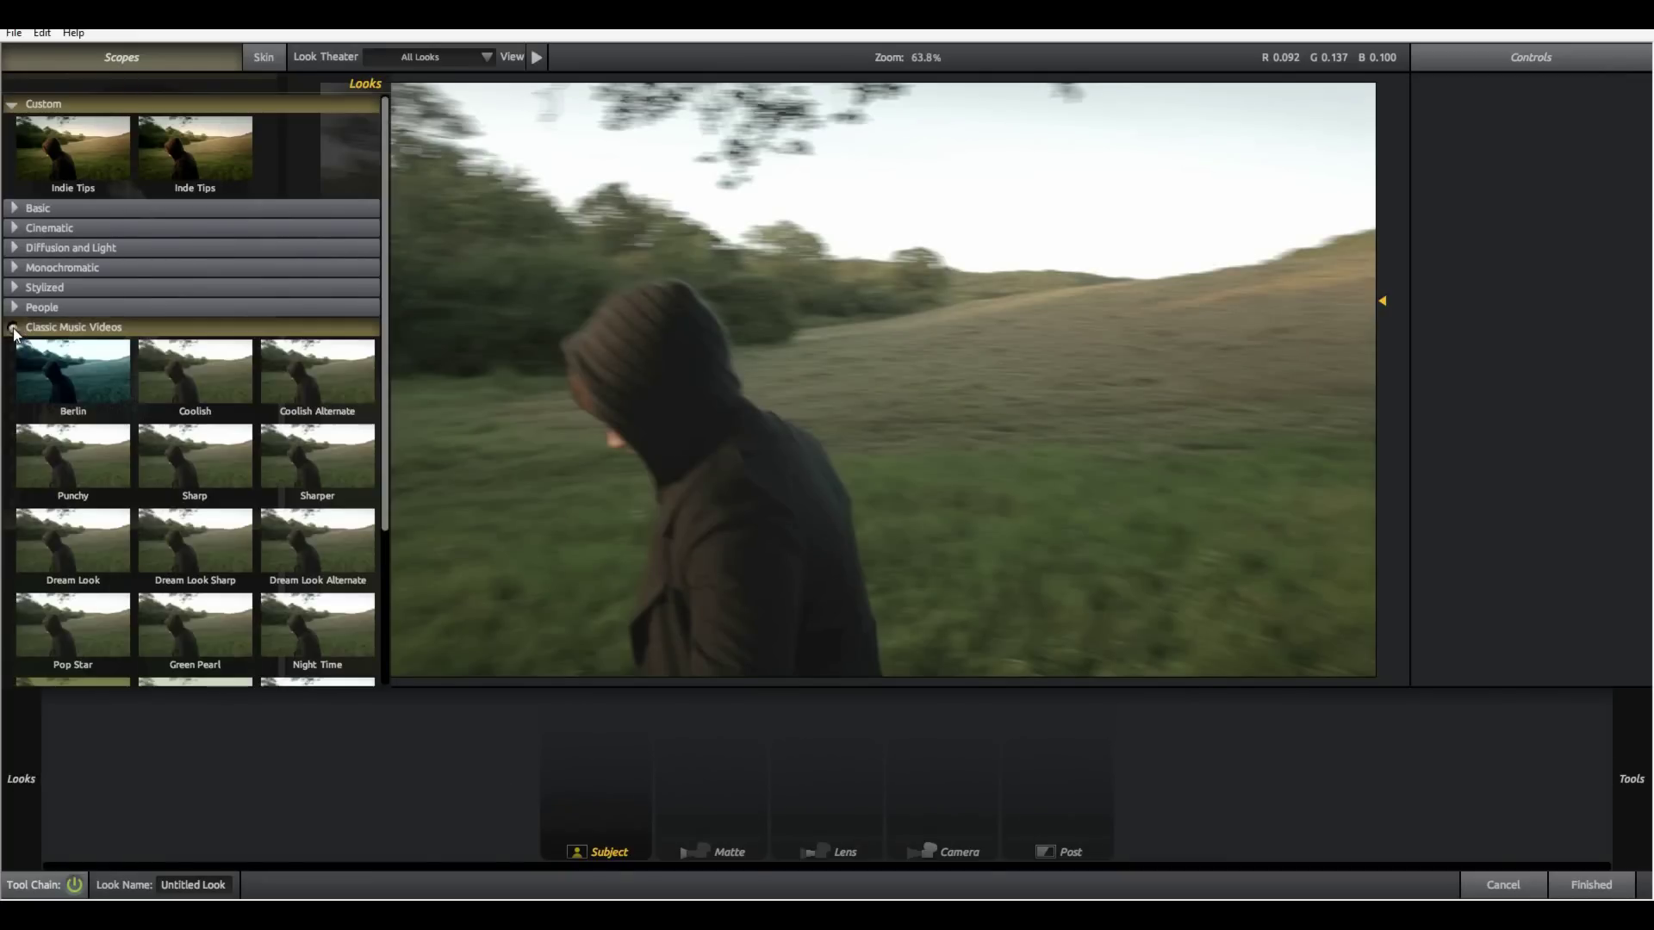
click(302, 523)
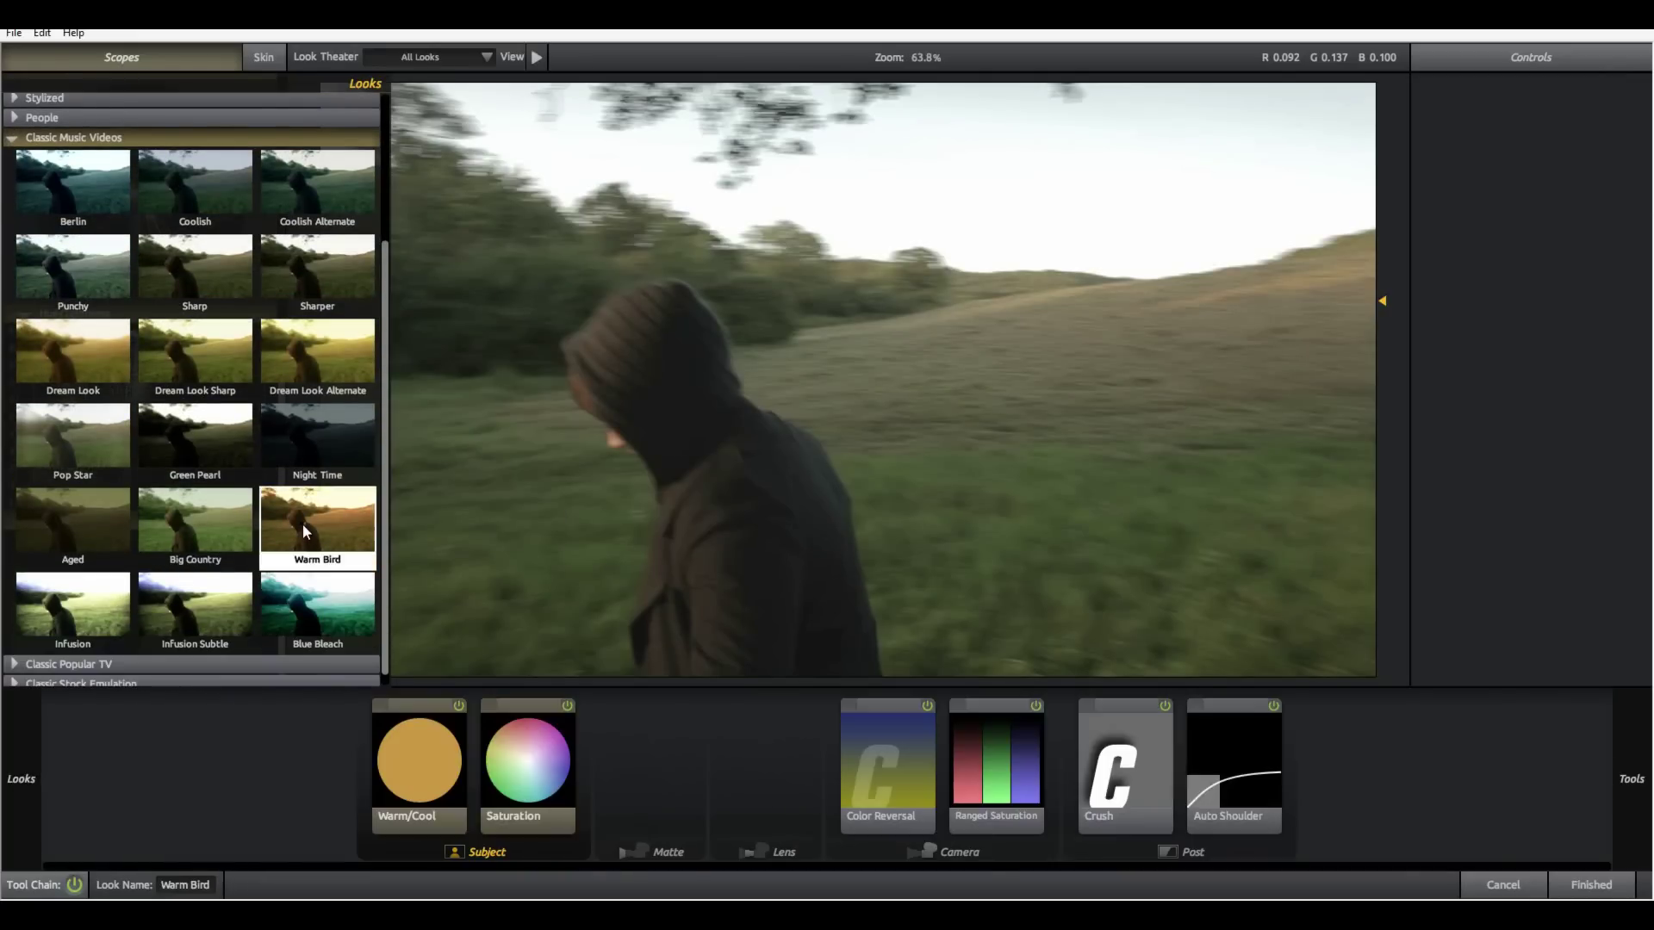
scroll(190, 368, down, 1)
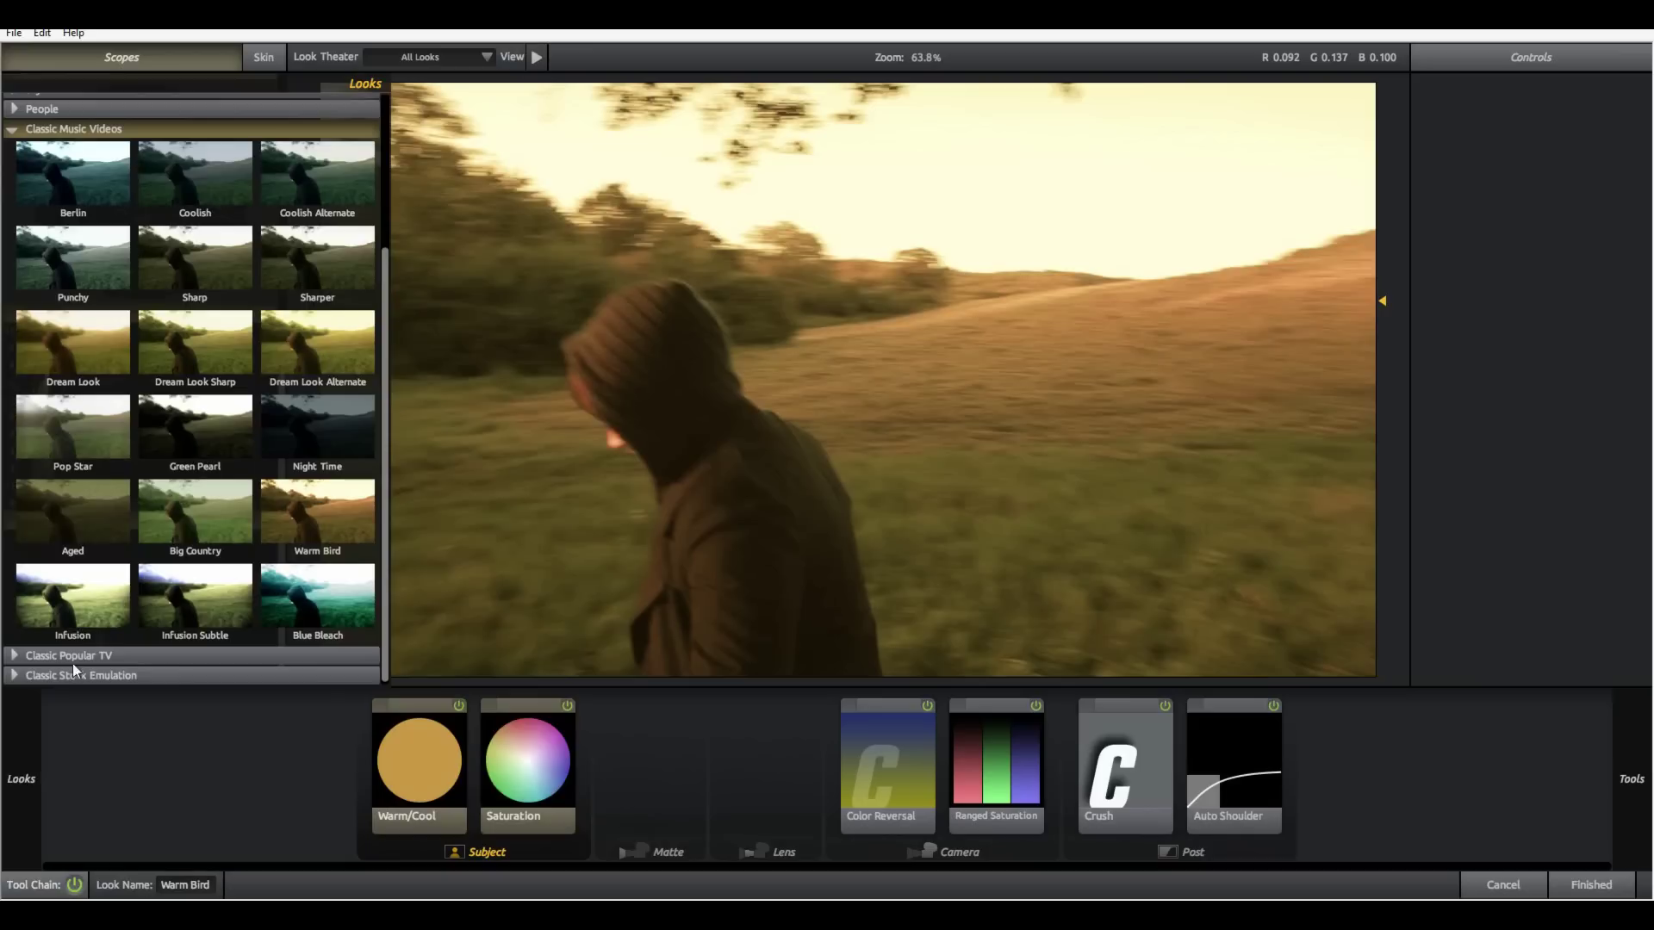
click(24, 659)
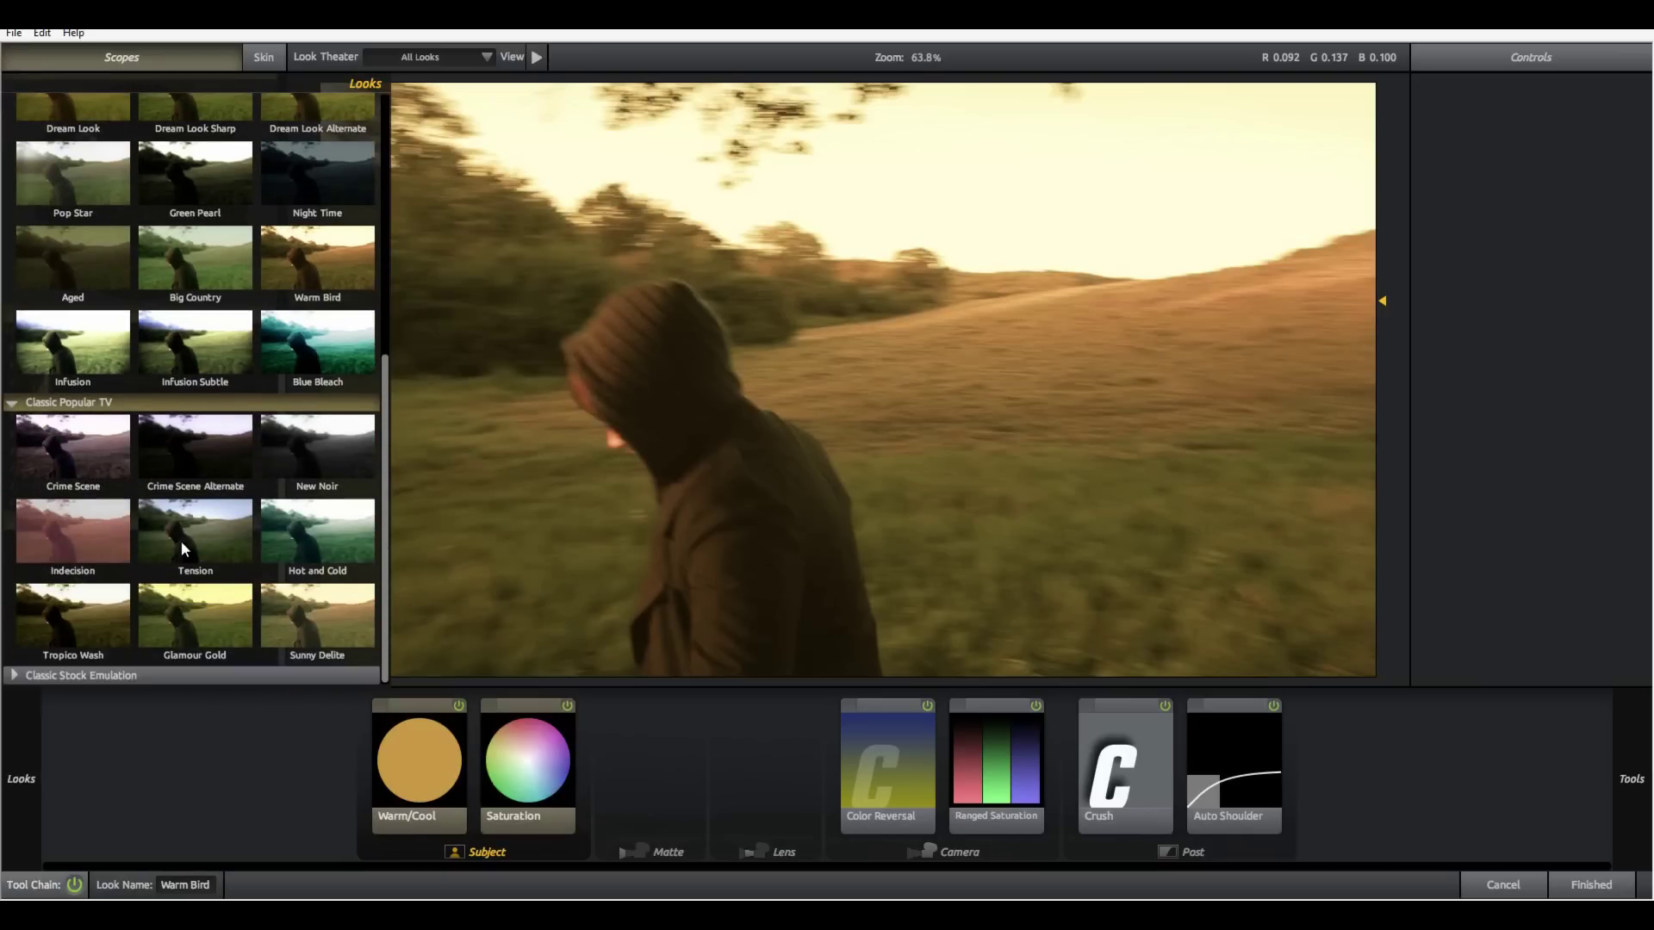
click(328, 471)
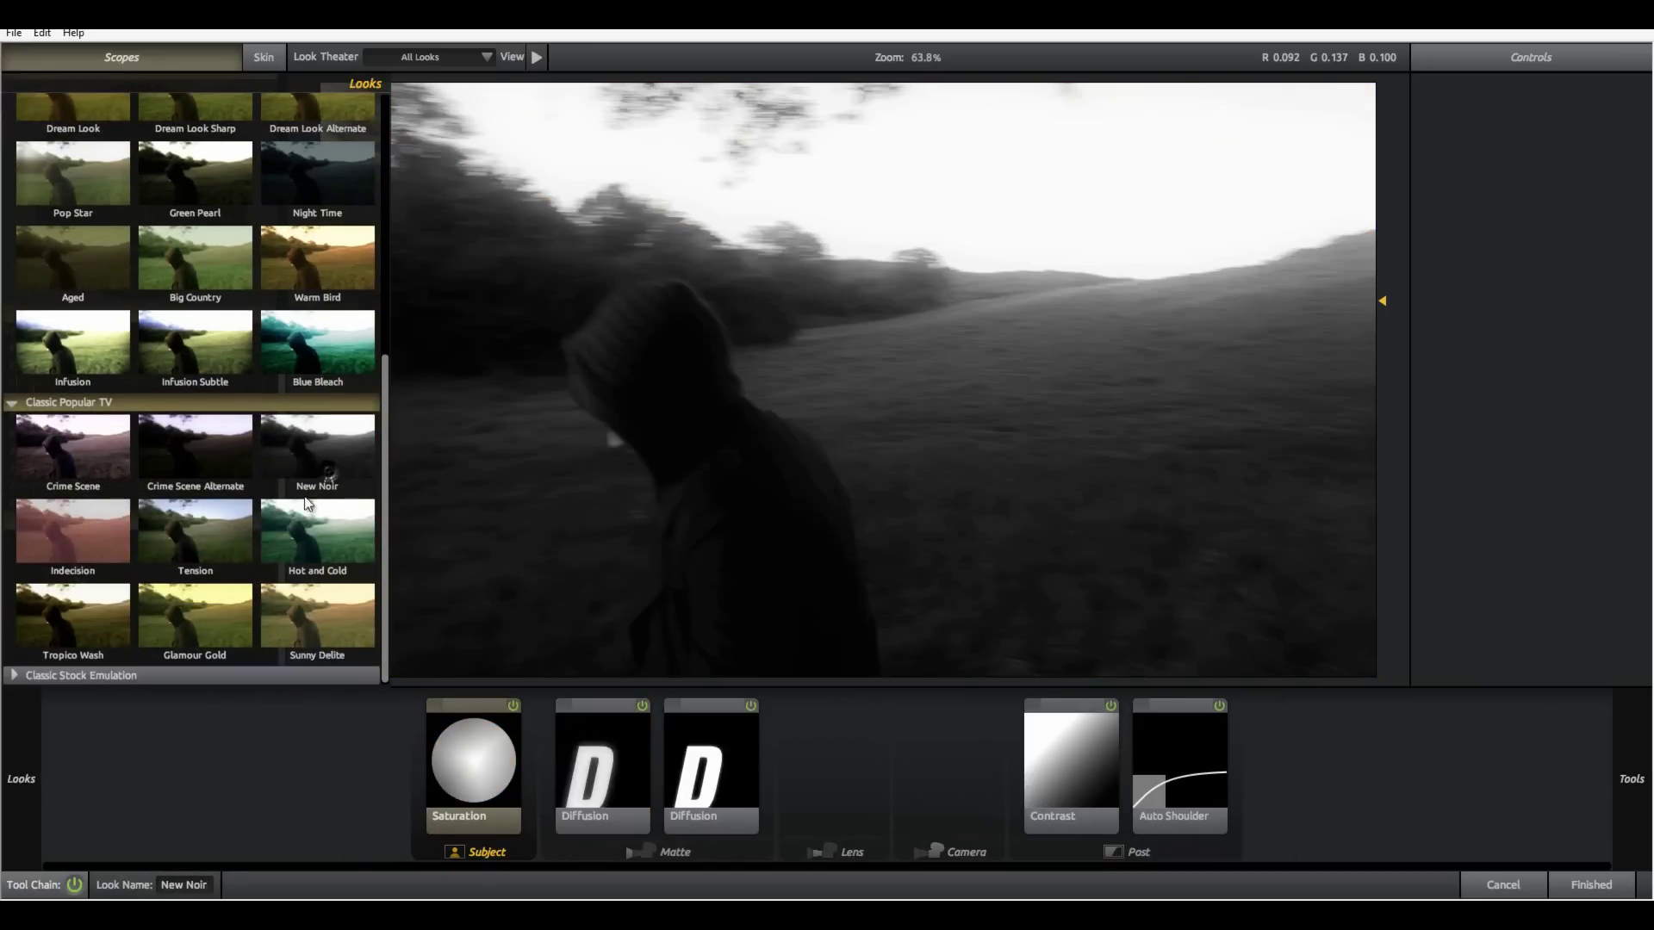
- Try the Blockbuster look from the Cinematic presets on the footage
scroll(24, 611, up, 5)
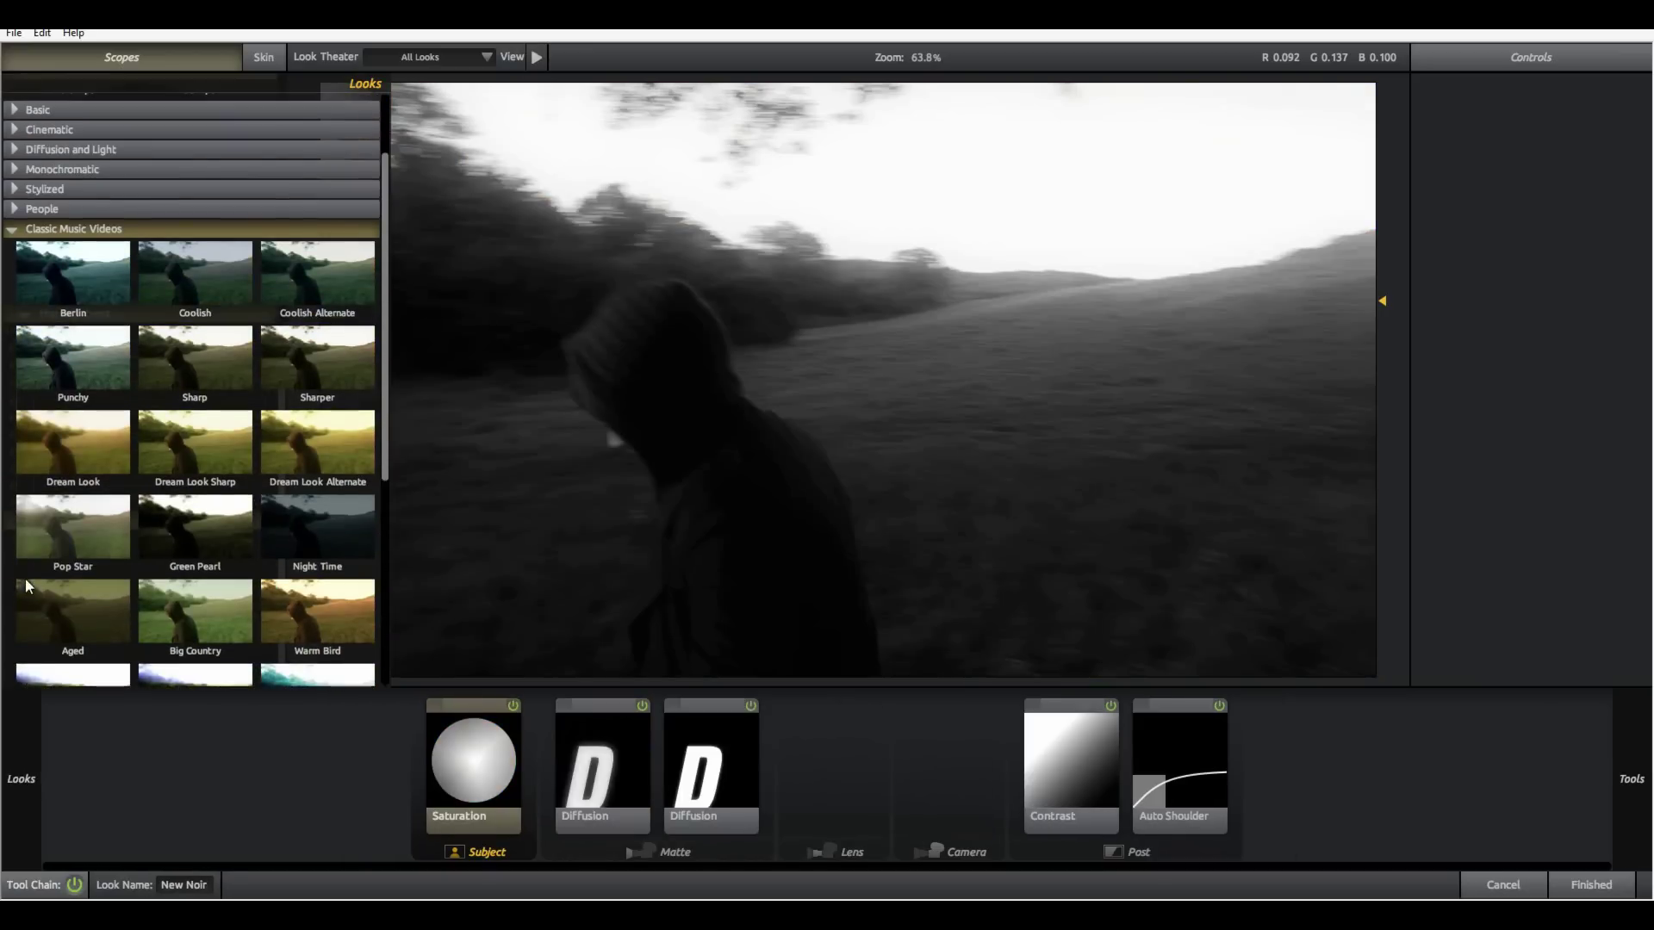
scroll(12, 210, up, 1)
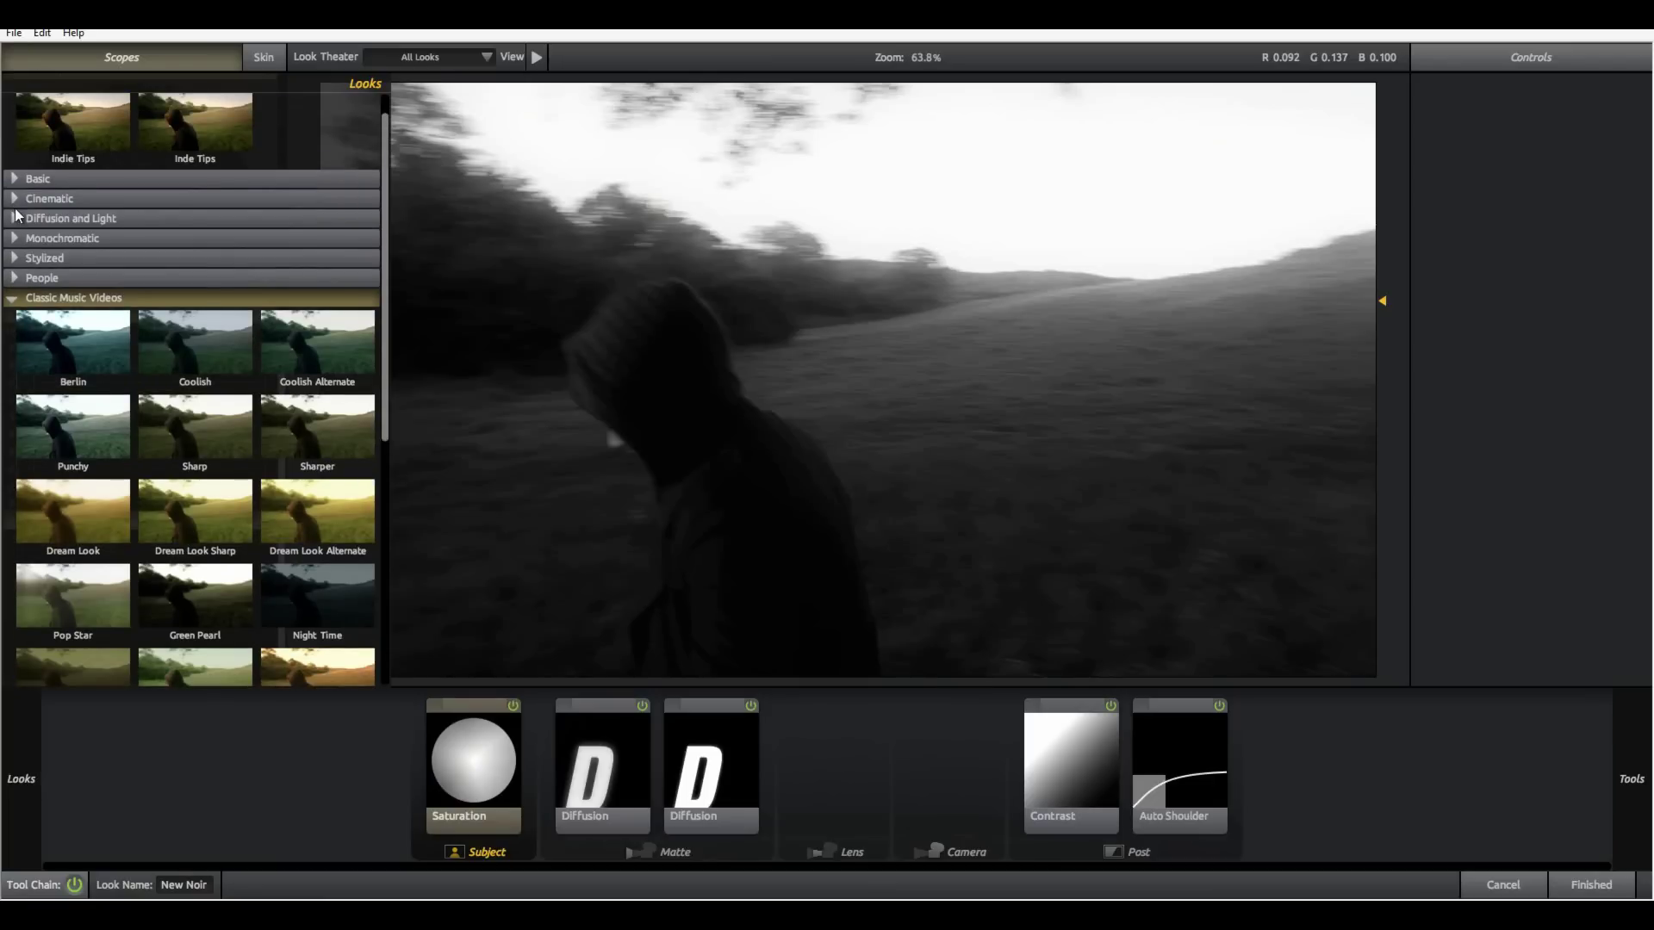
click(12, 199)
click(183, 420)
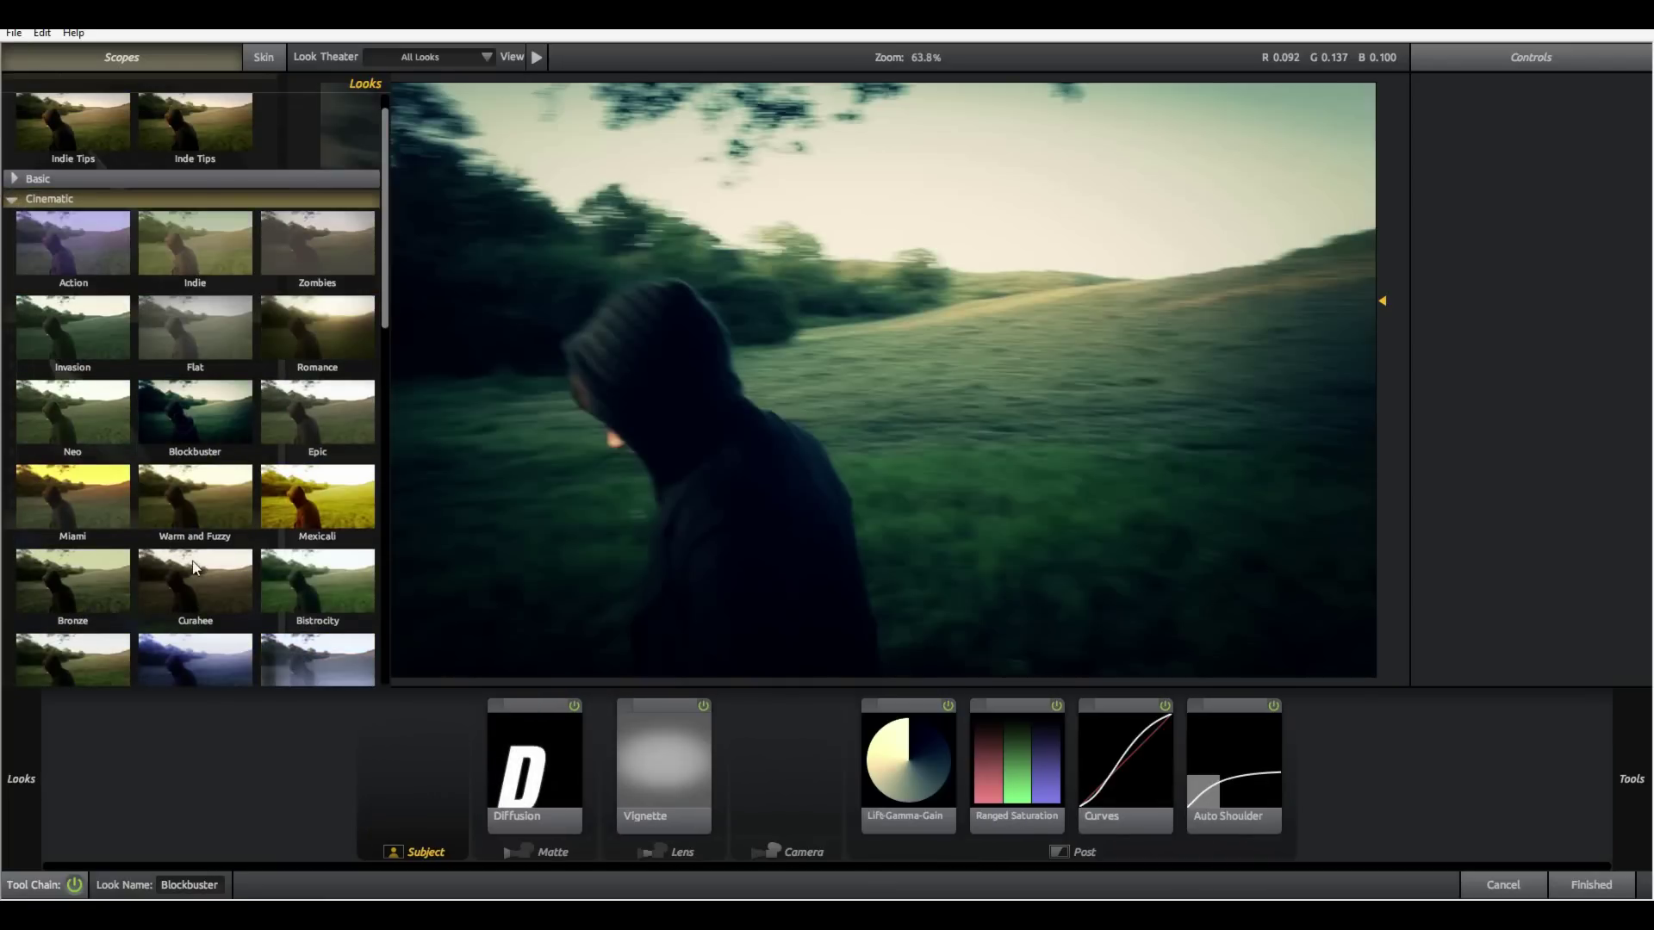
scroll(210, 576, down, 2)
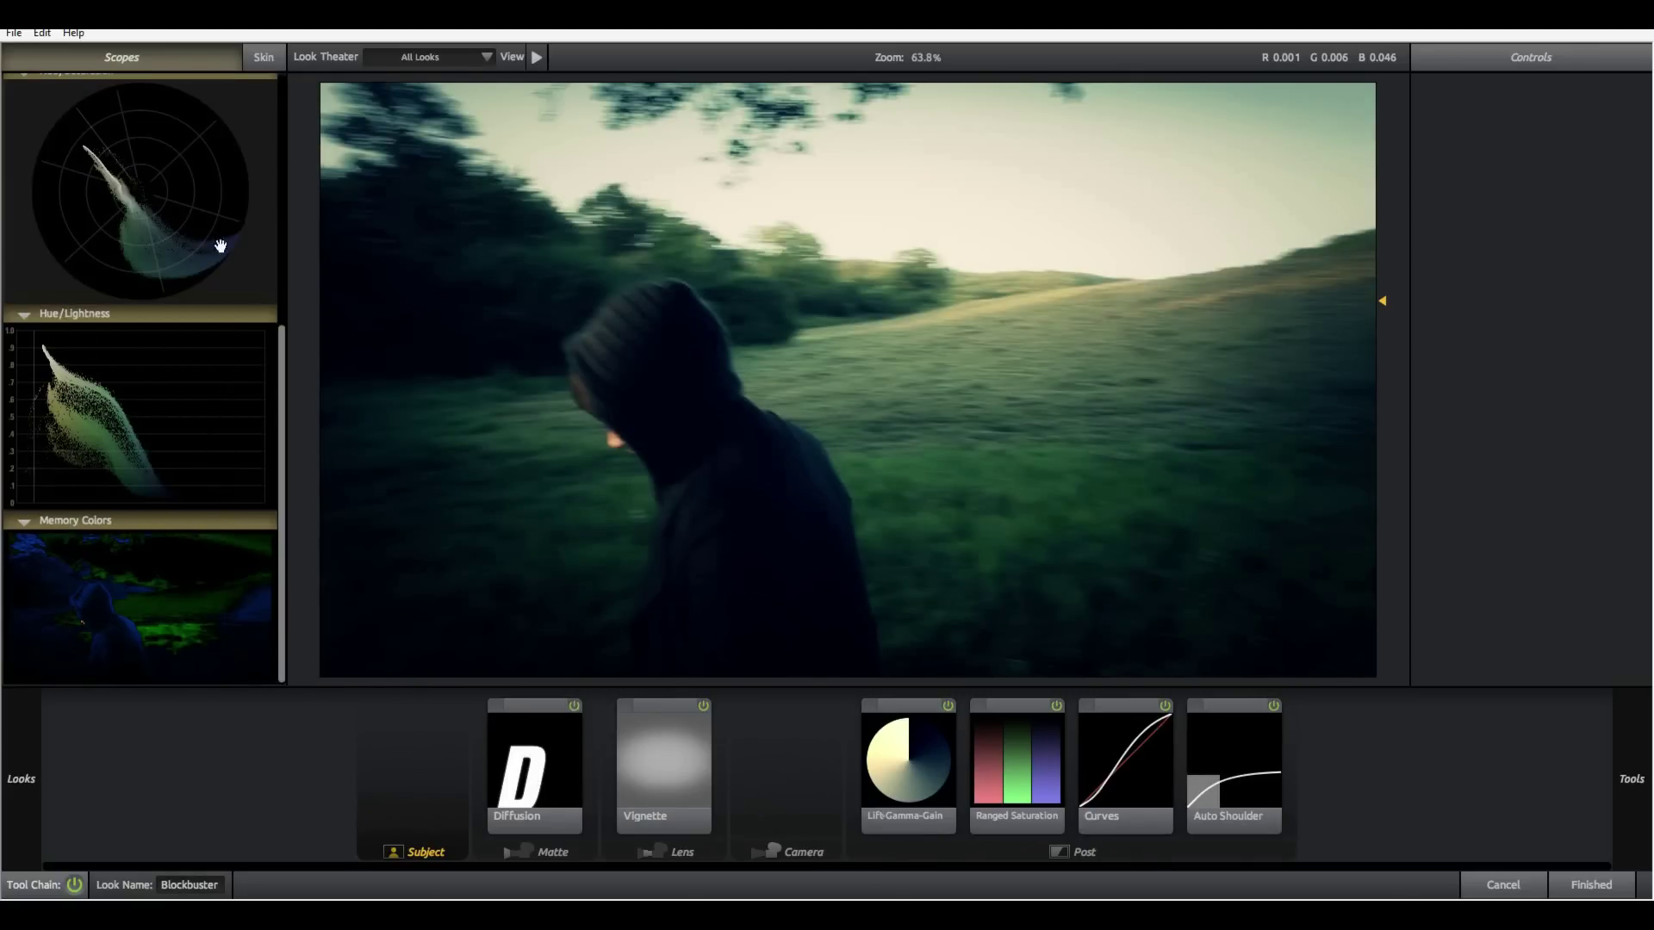
- Apply the custom Indie Tips look to the footage
mouse_move(3, 840)
scroll(45, 402, up, 2)
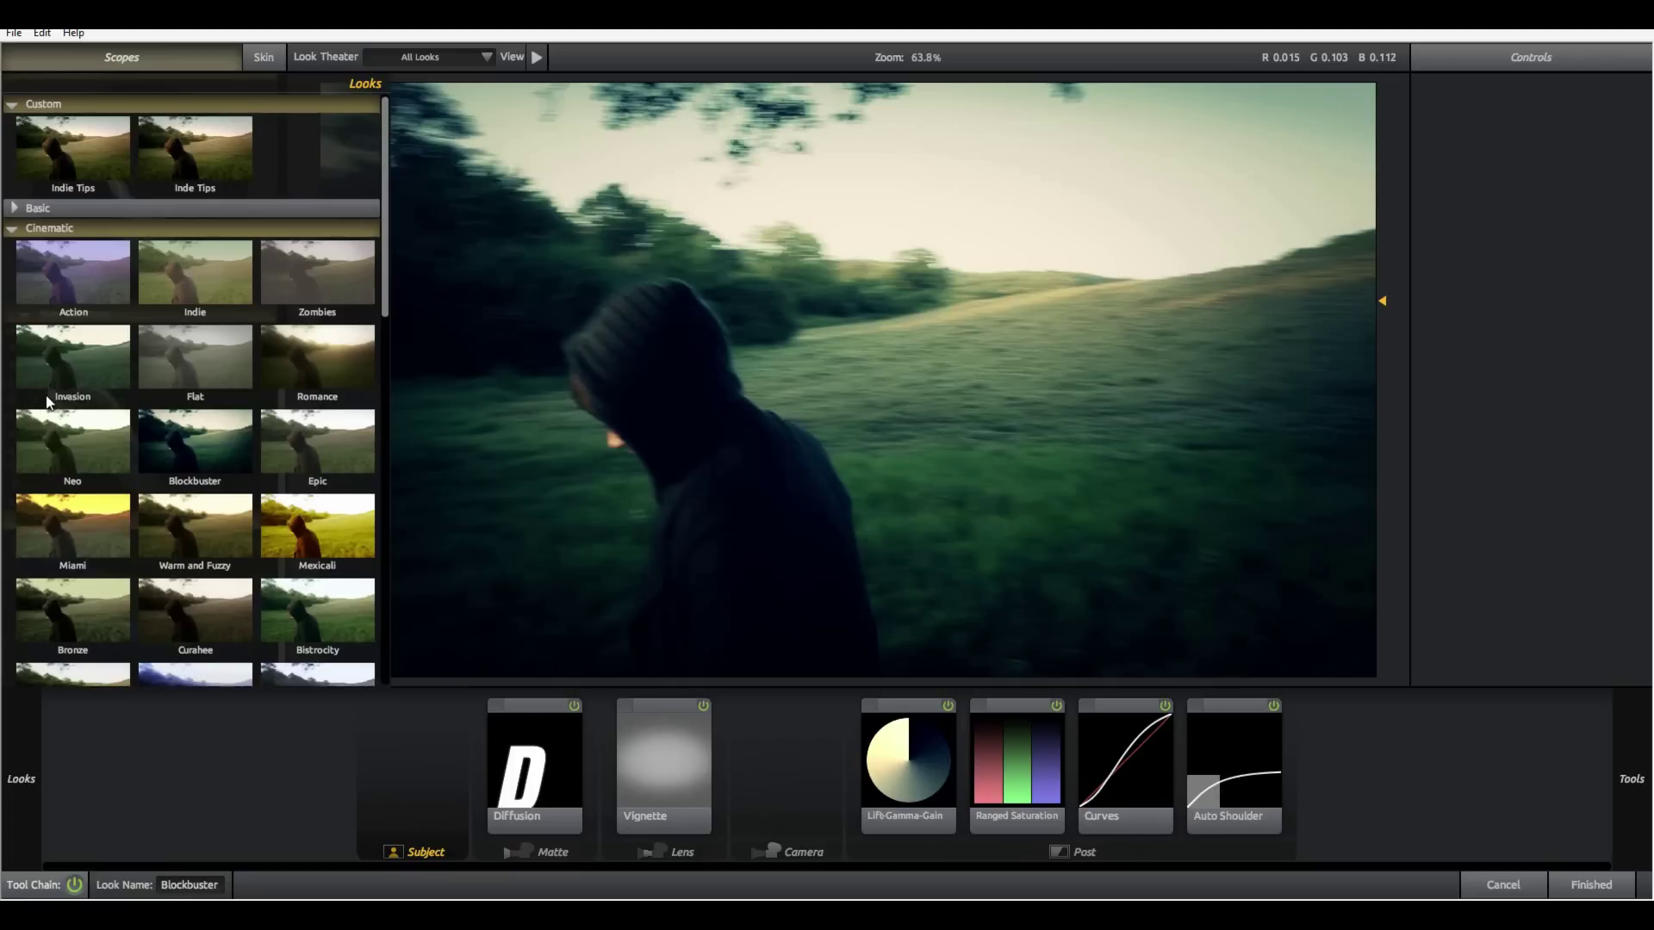
click(52, 55)
click(21, 777)
click(69, 163)
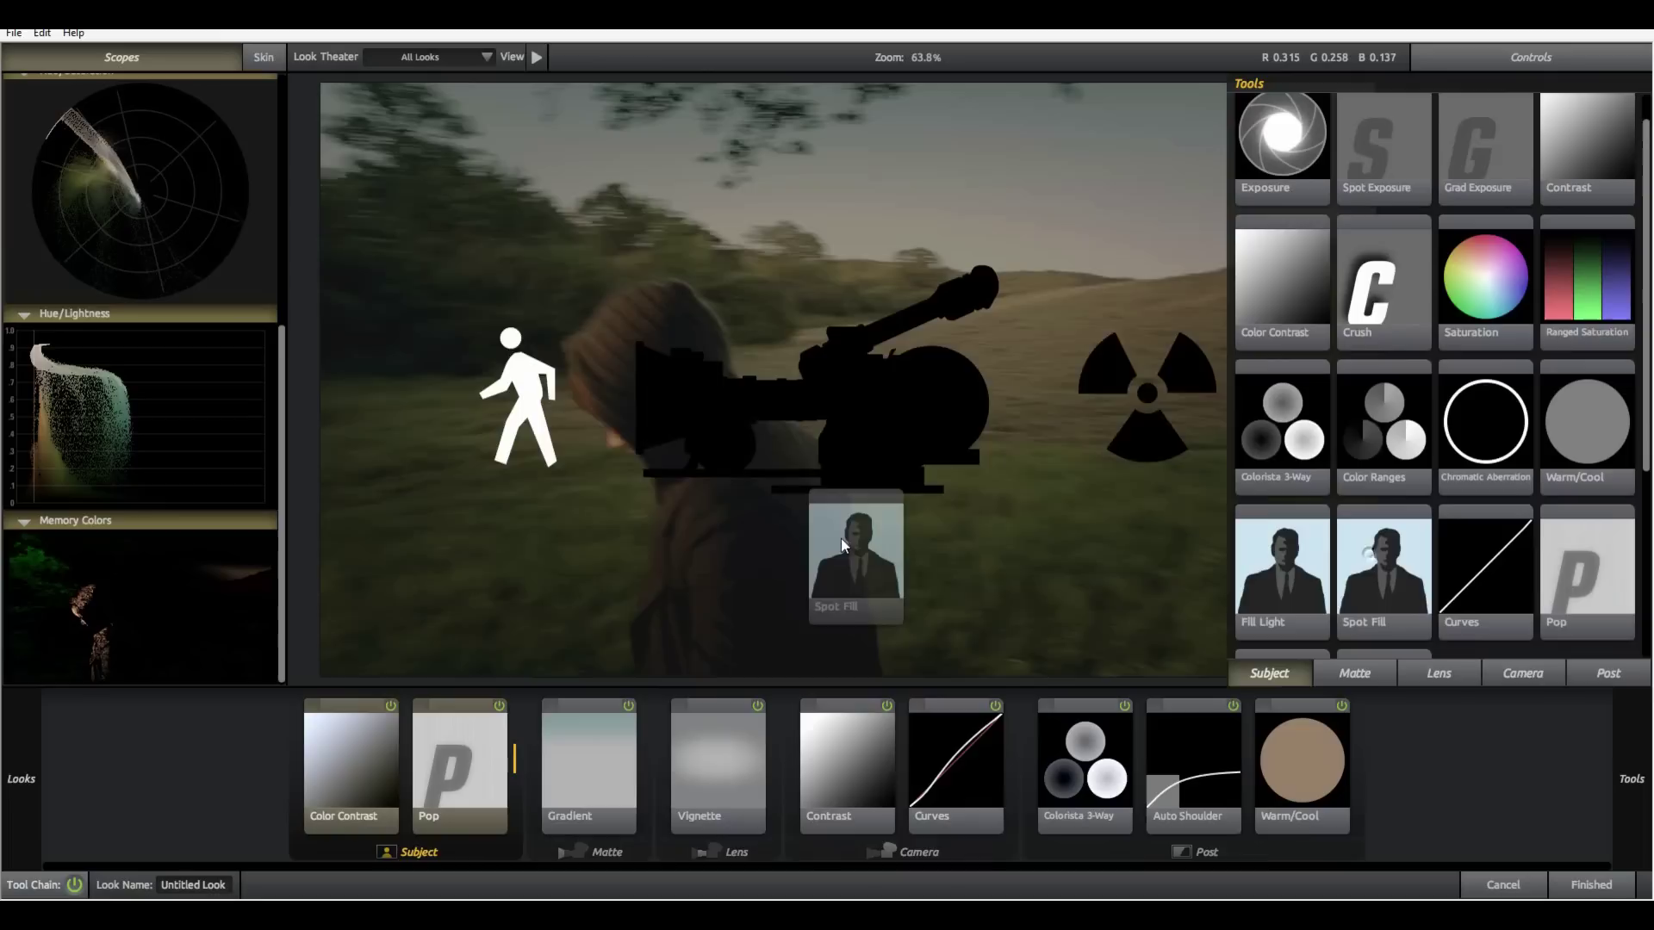
- Add a Spot Fill to the Subject stage and centre it on the figure's head, at about X -18.9%, Y -0.6%
drag(841, 539, 876, 531)
drag(849, 382, 648, 384)
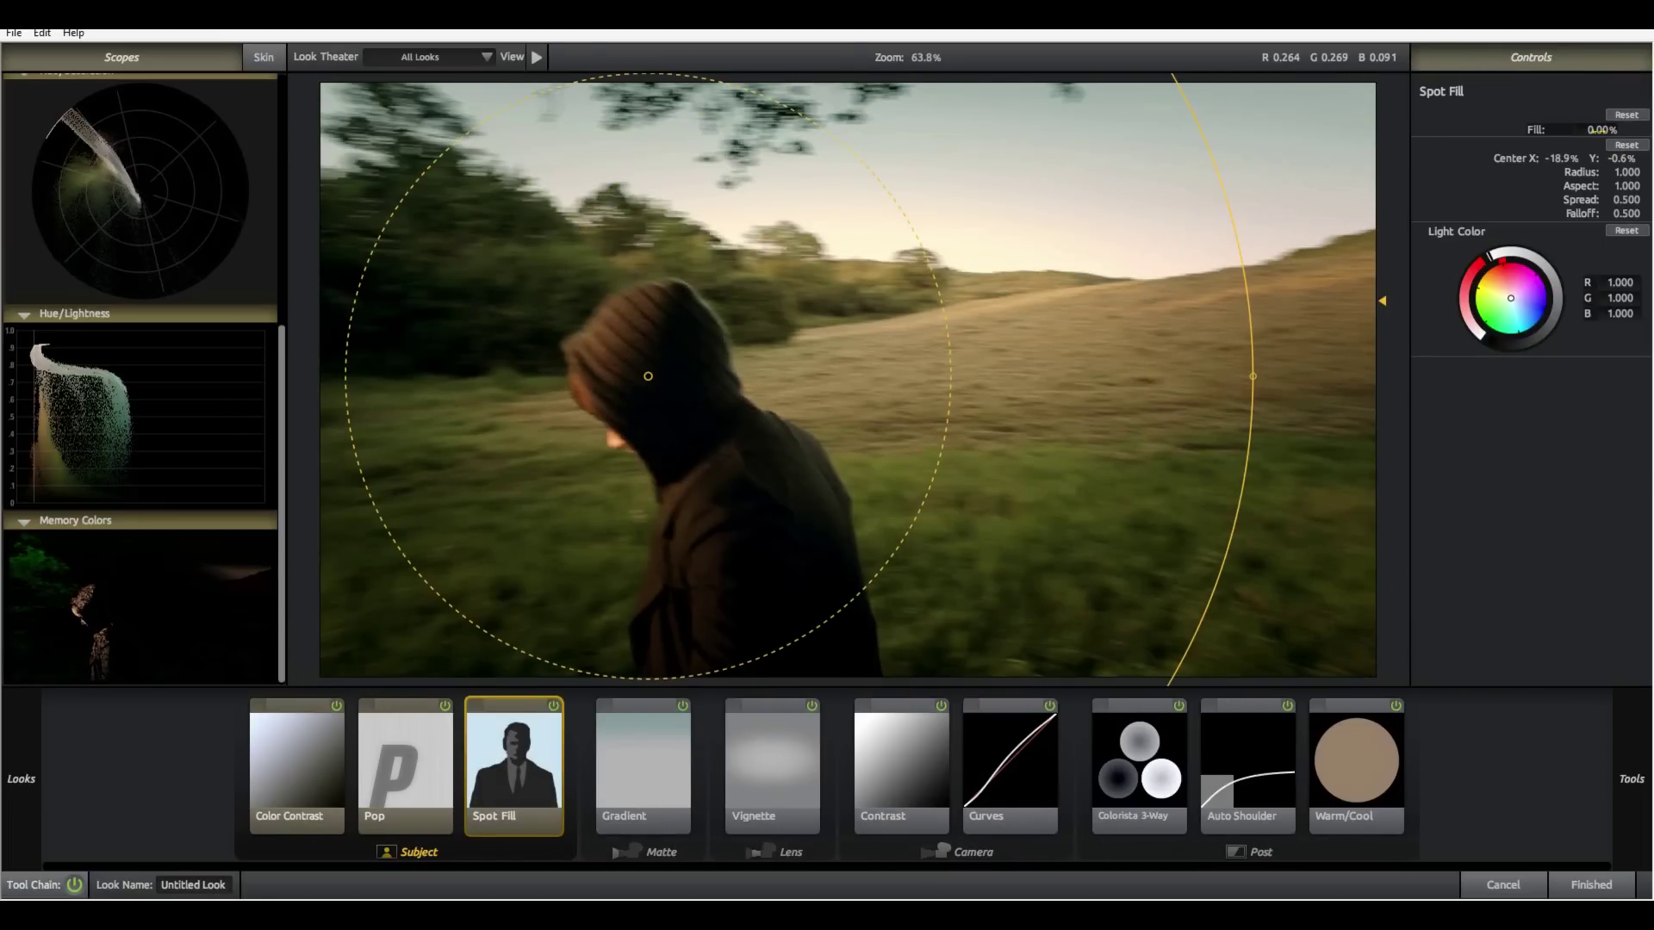
- Try the Spot Fill at 18% on the hooded figure and remove it from the Subject stage
drag(1598, 130, 1613, 130)
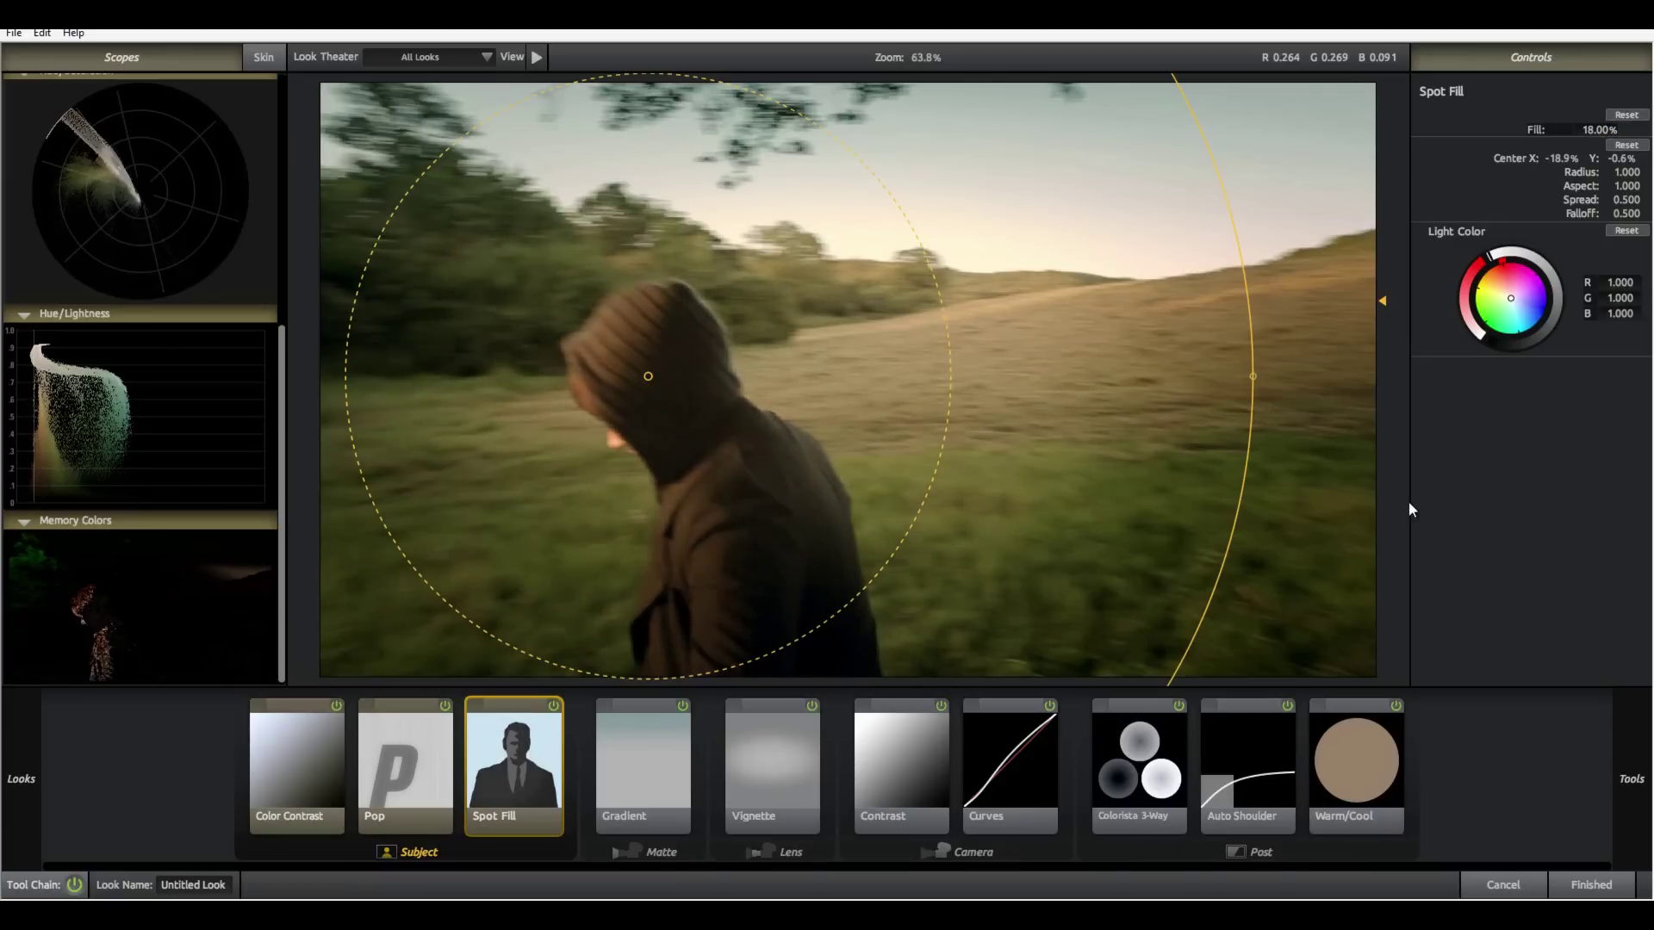
click(476, 705)
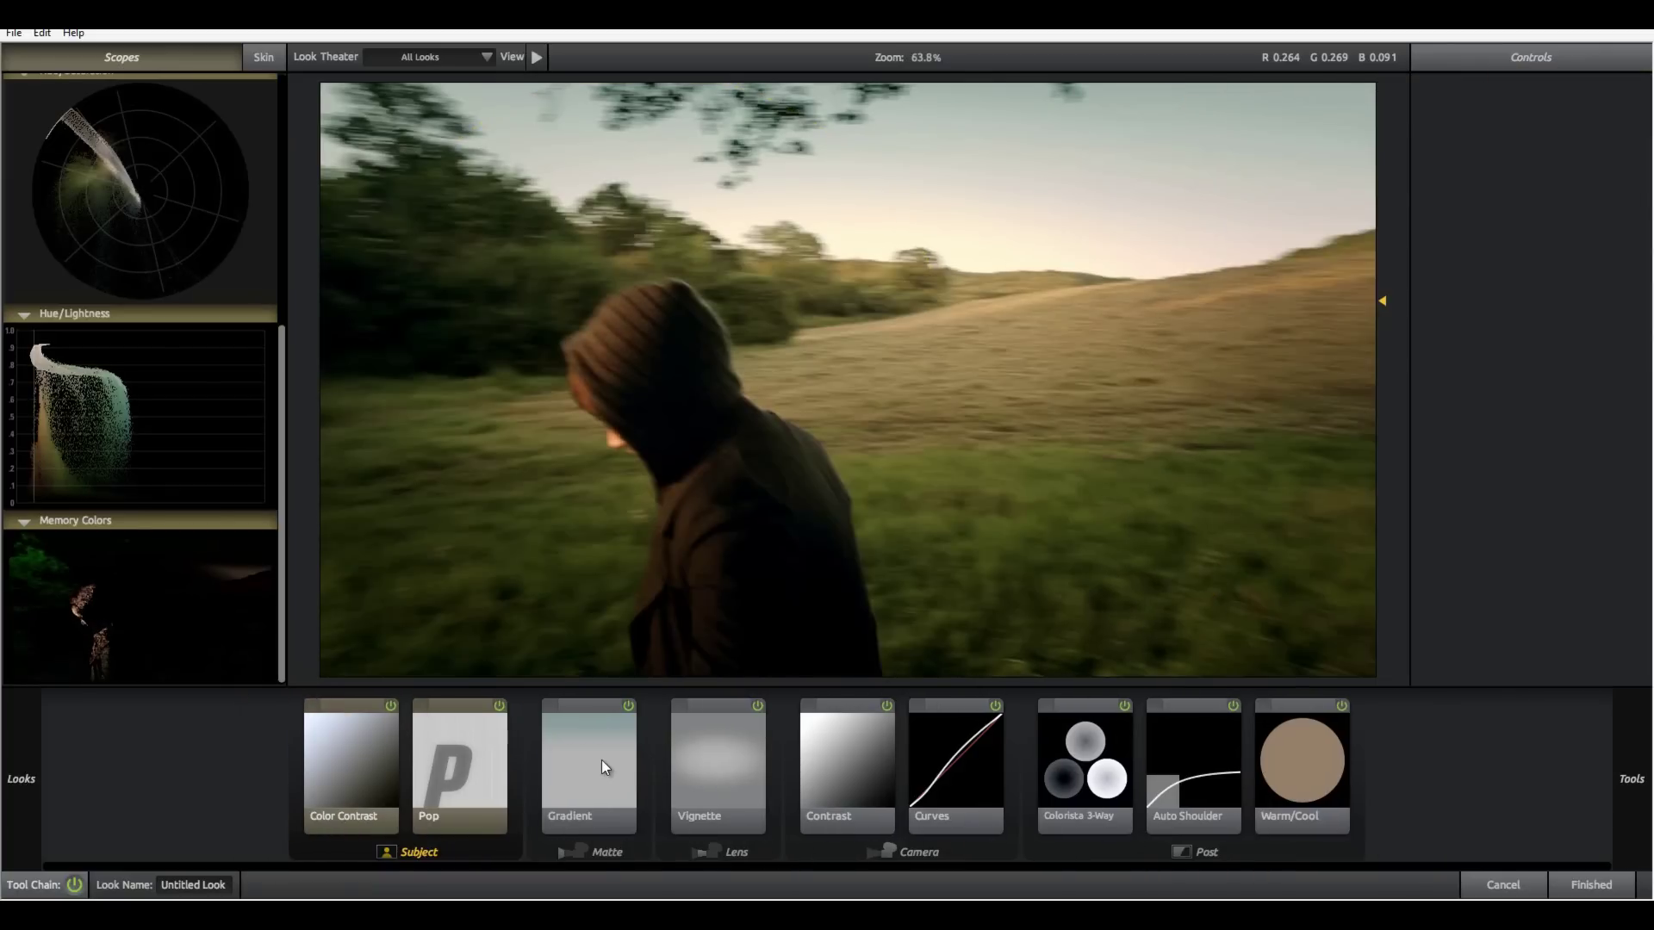
- Compare the footage with the Matte stage's Gradient switched off and on, and look at the Curves tool
click(601, 766)
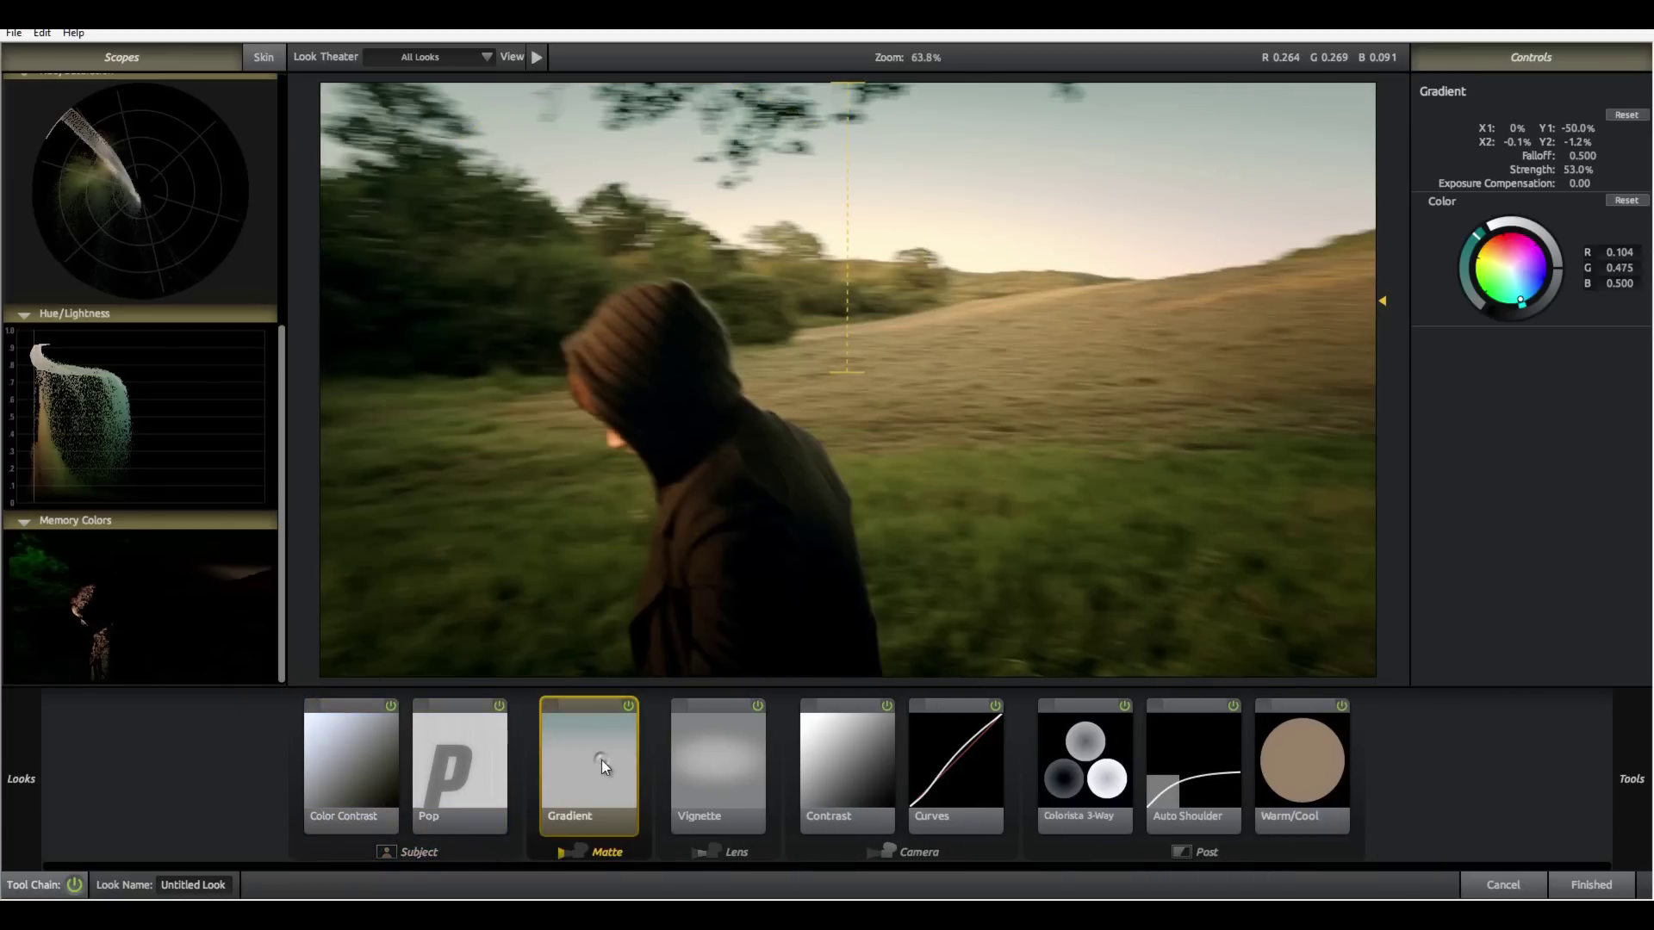
click(627, 706)
click(628, 706)
click(957, 762)
- Browse the tools available for the Subject, Matte, Lens, Camera and Post stages
click(1628, 784)
click(1272, 684)
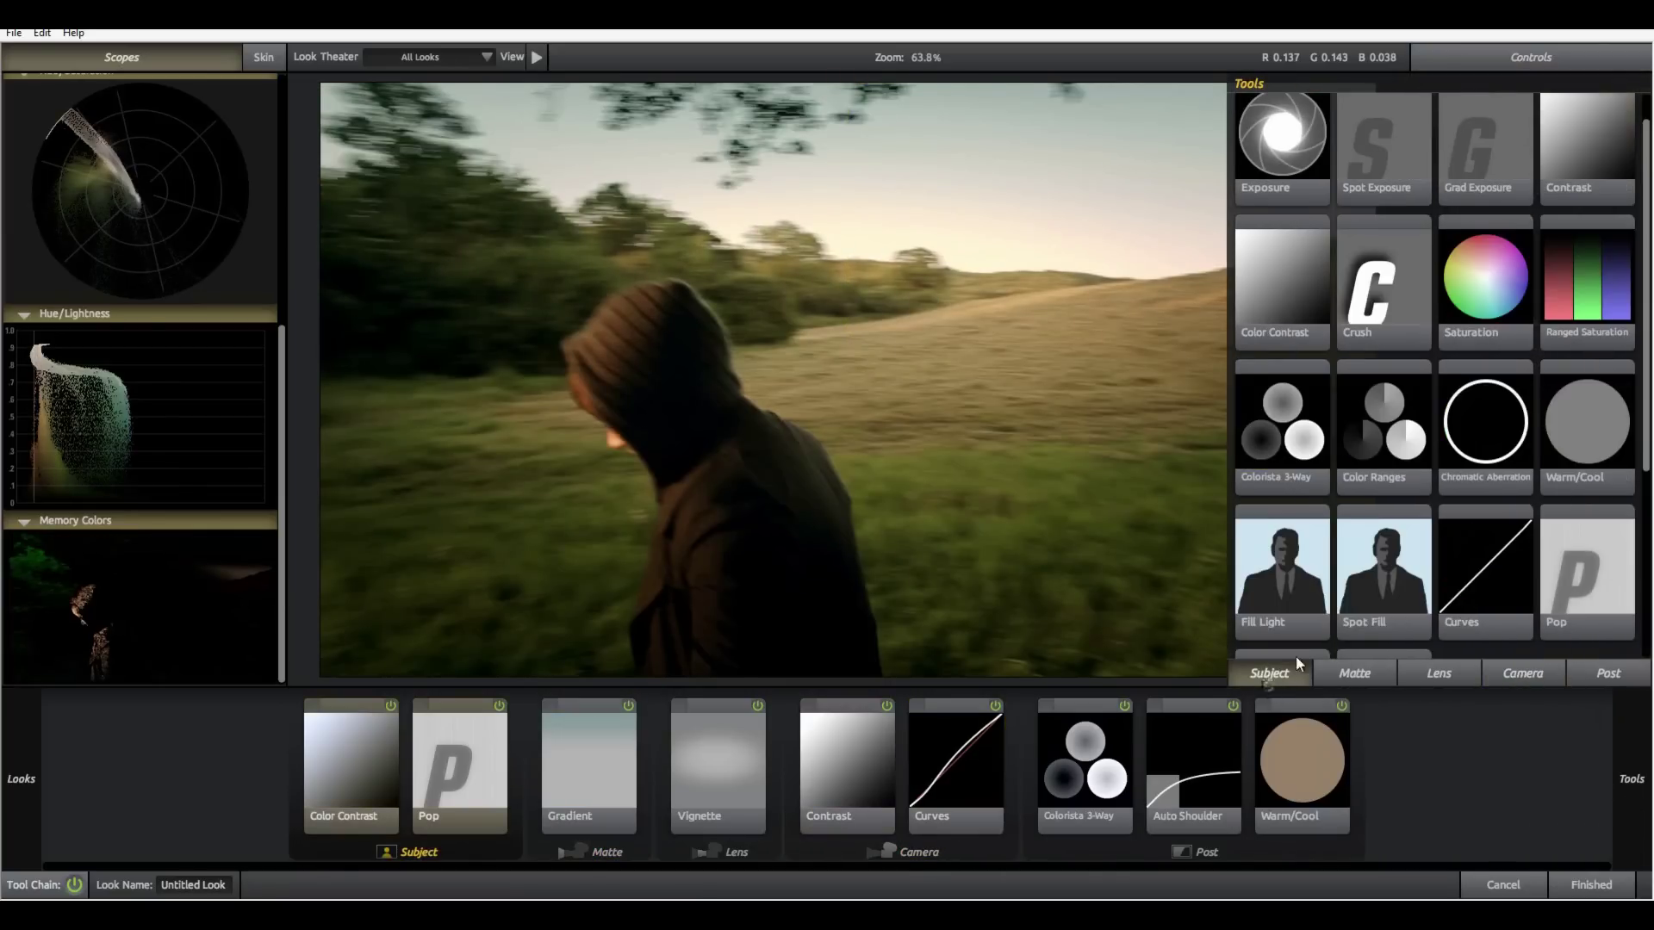
scroll(1310, 624, down, 4)
click(1349, 674)
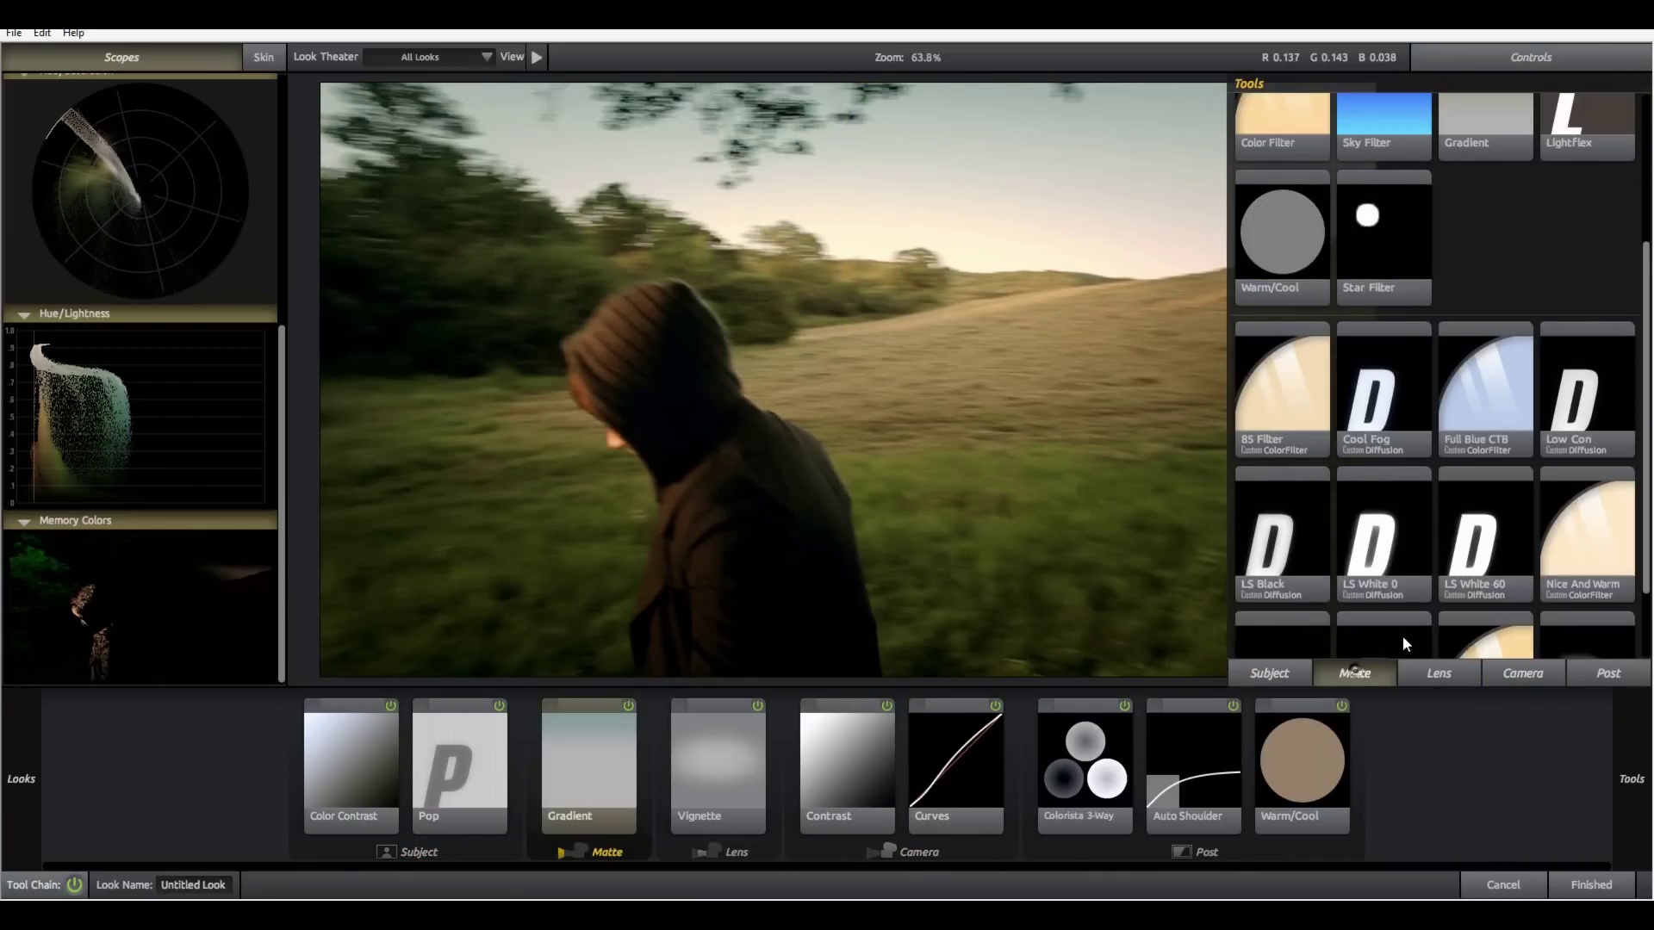
scroll(1402, 638, down, 2)
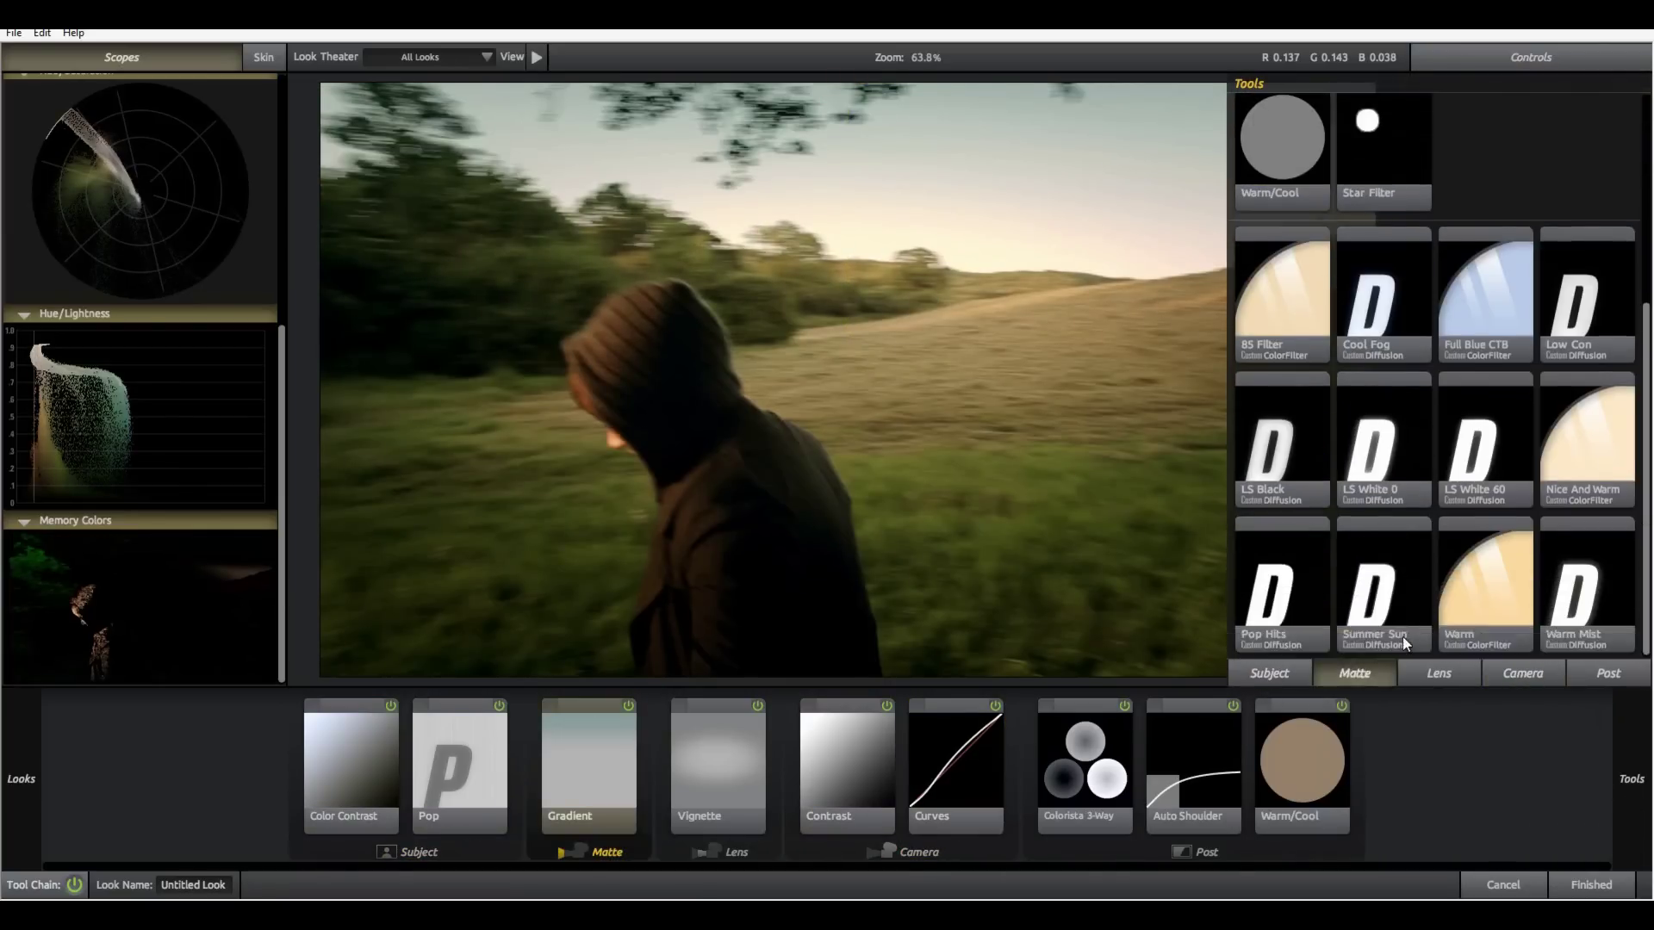
click(1455, 677)
click(1512, 675)
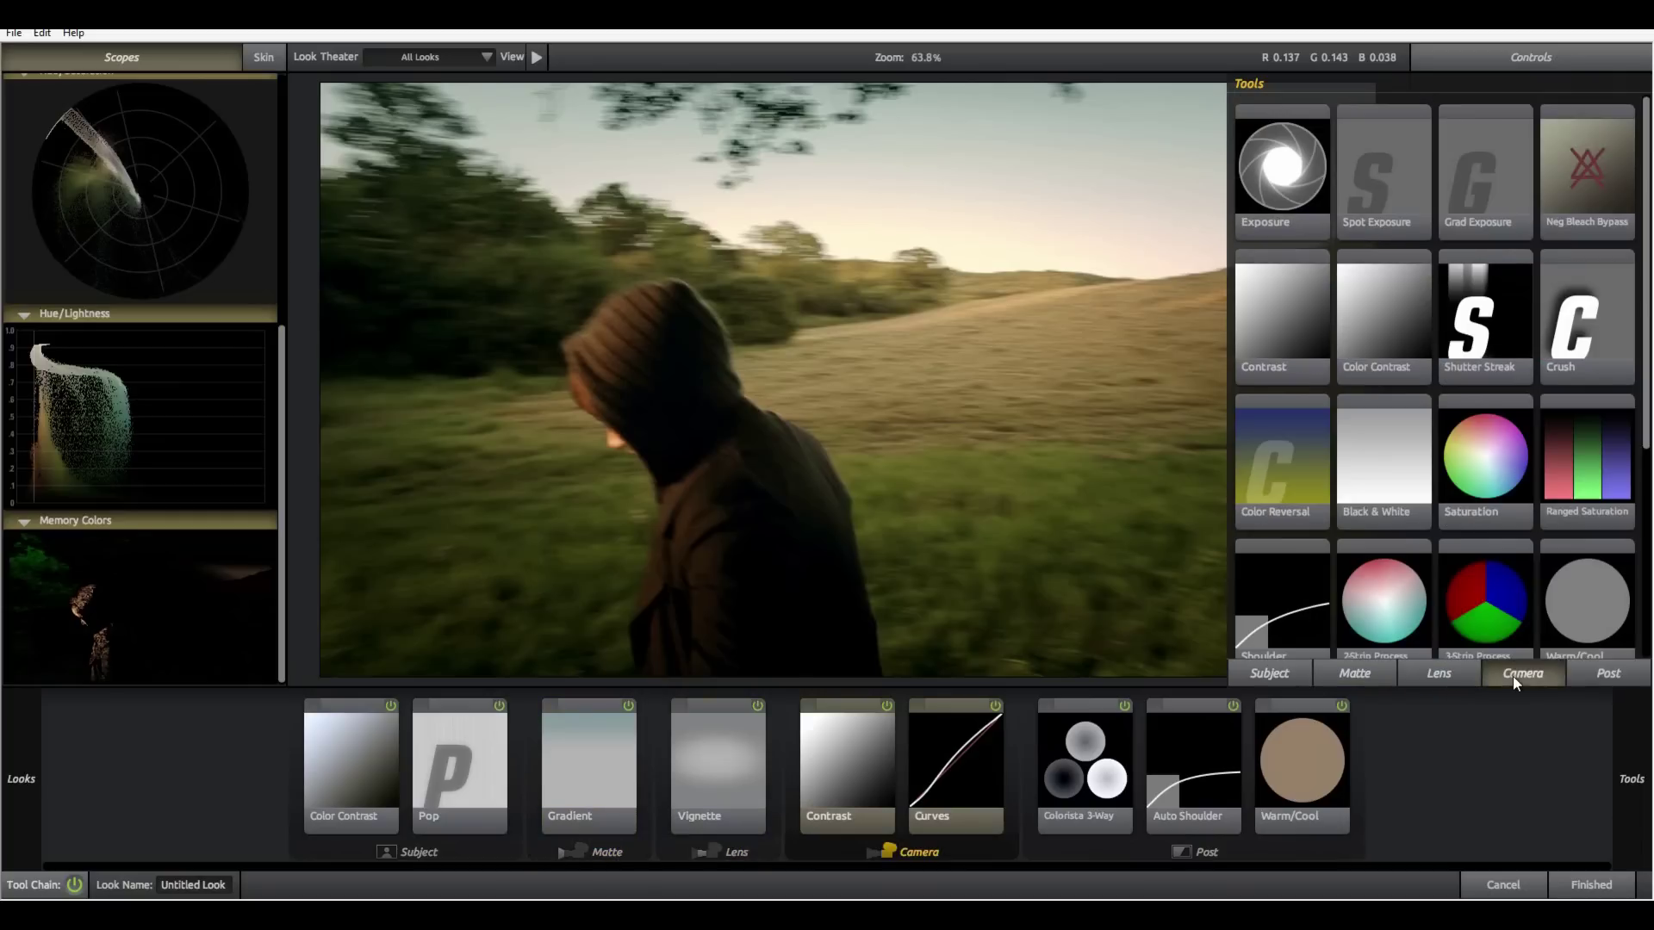
click(1589, 676)
scroll(1529, 641, down, 2)
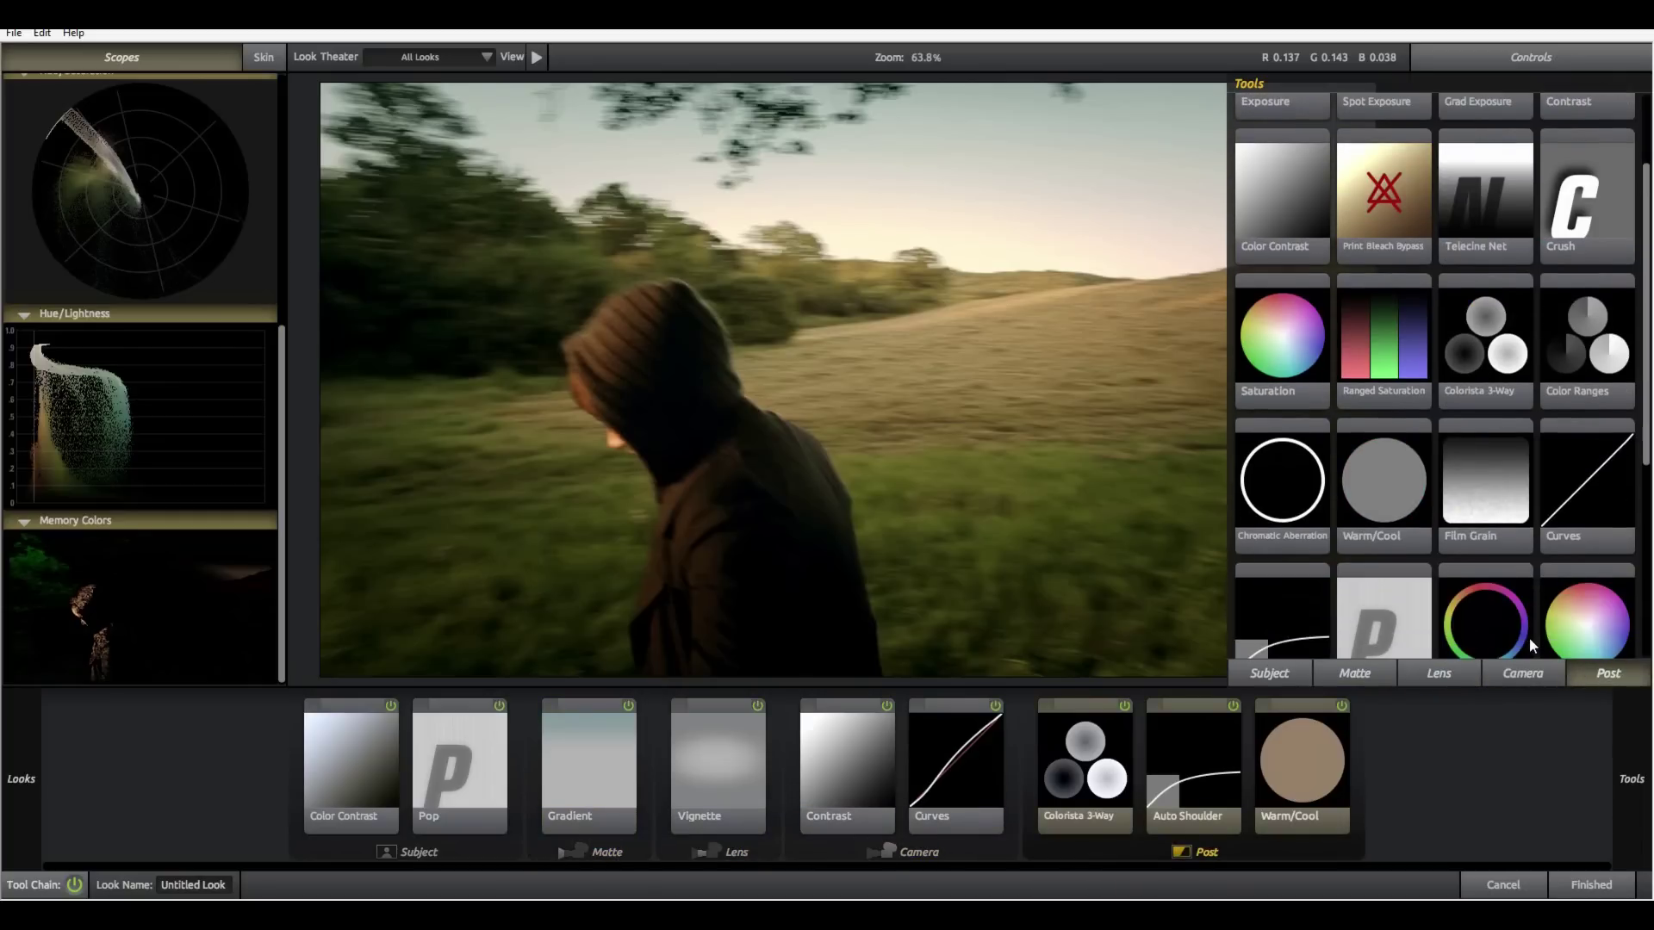
- Try Film Grain in the Post stage and take it back out of the tool chain
double_click(1481, 502)
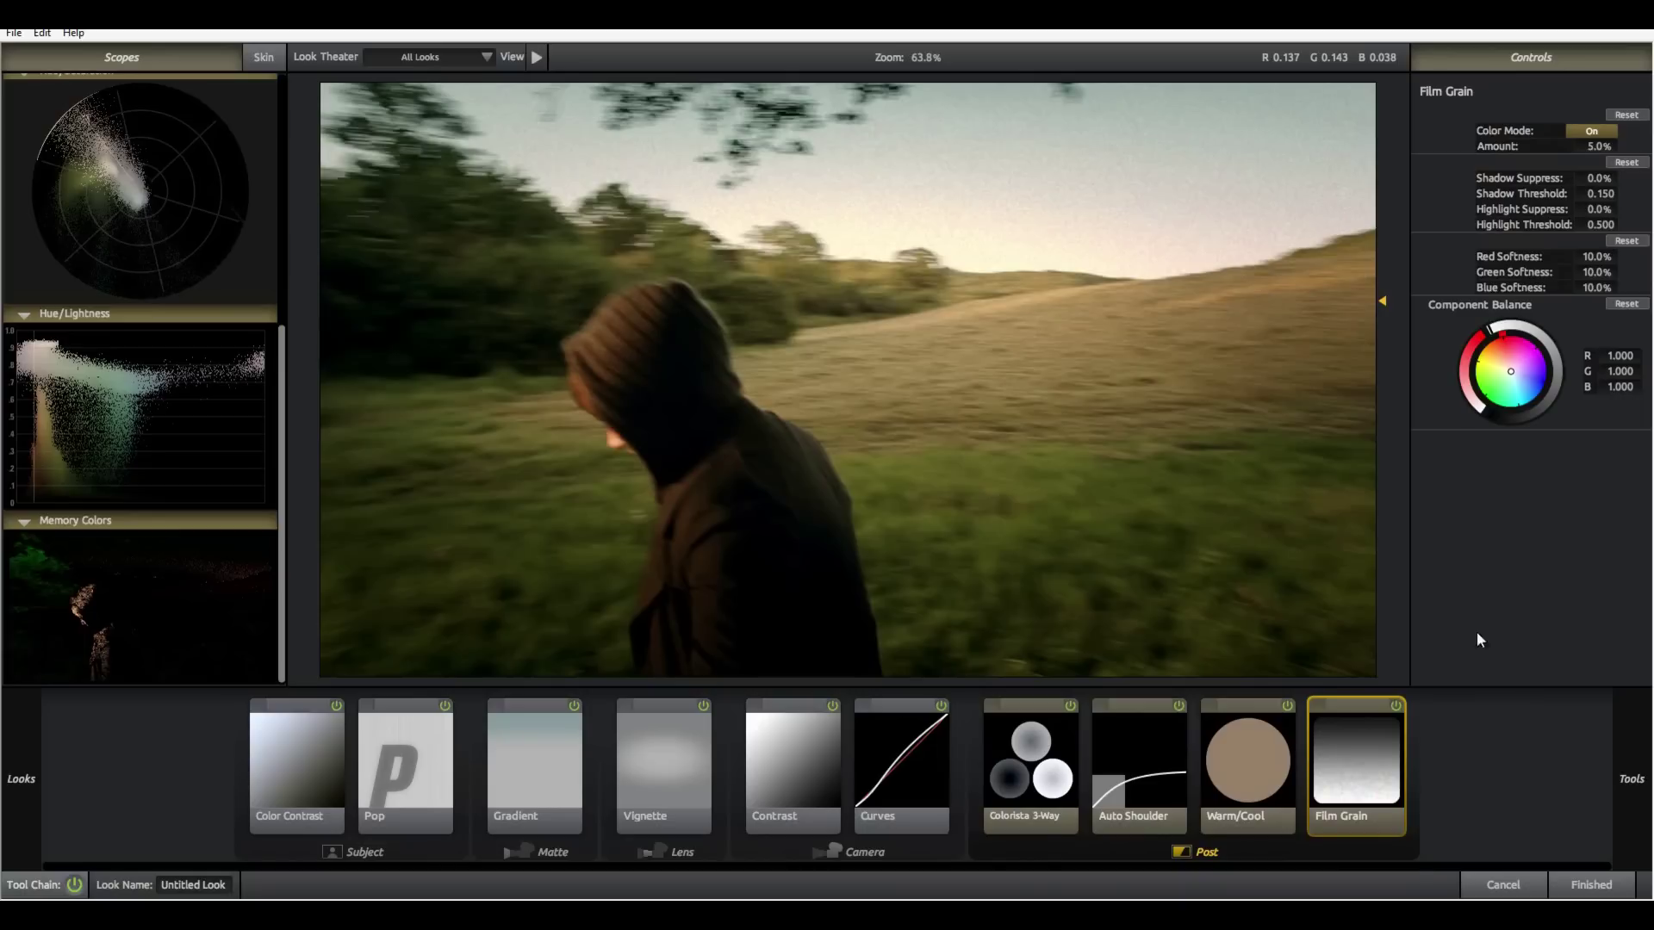
drag(1358, 746, 1636, 758)
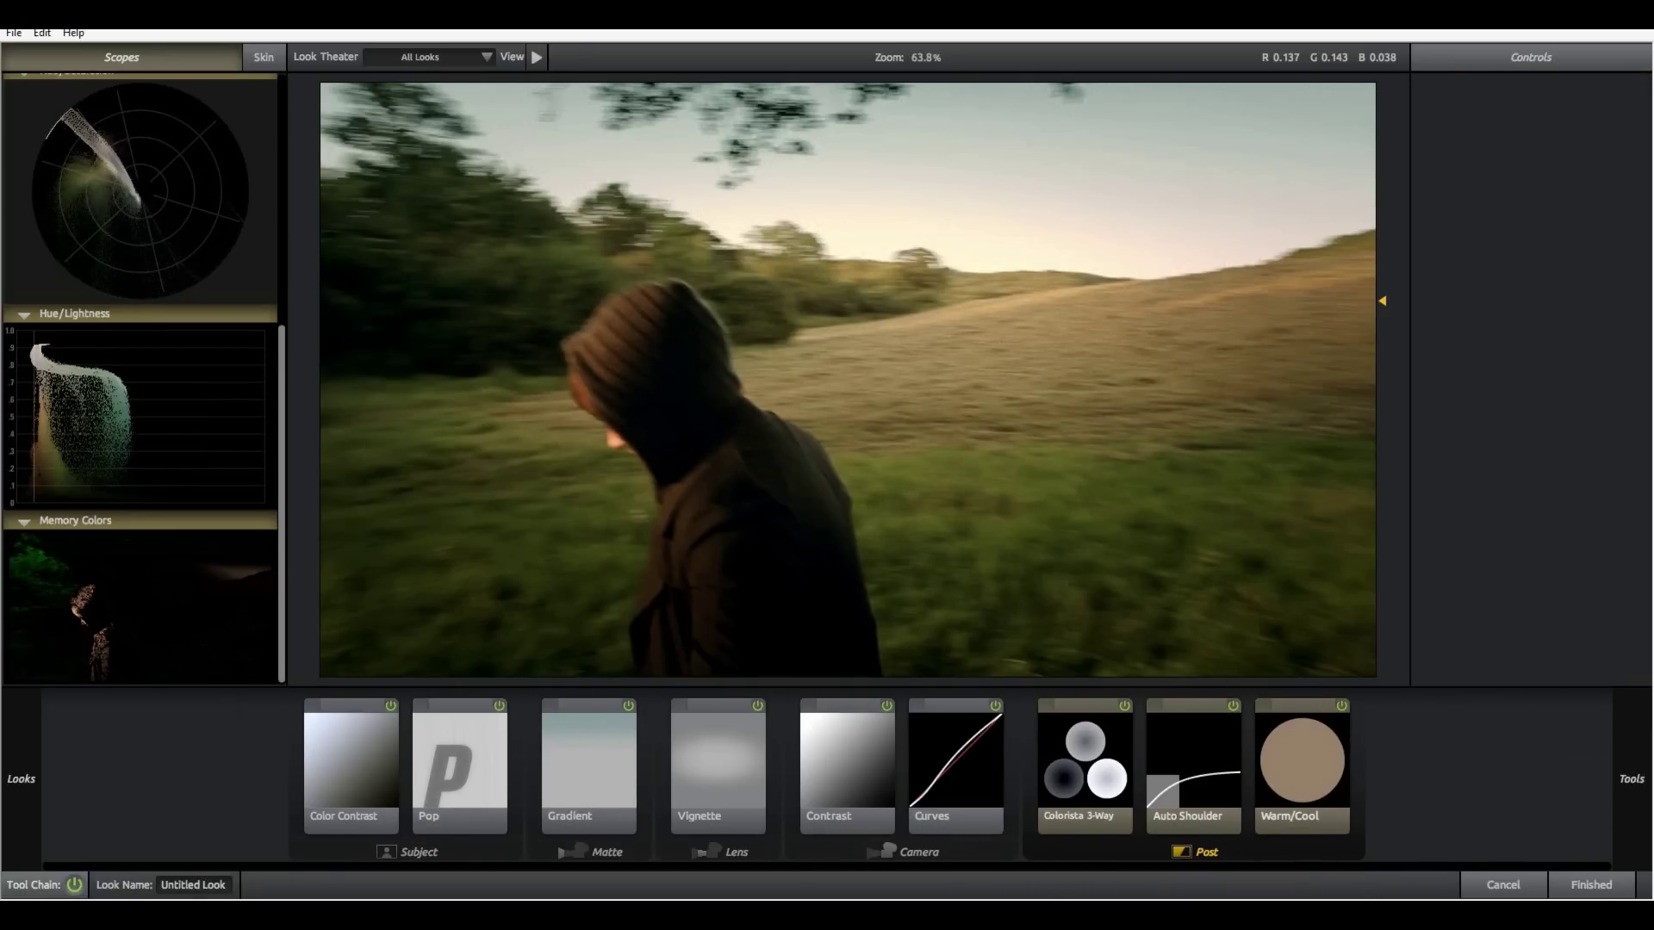
- Review the settings of the Gradient and Curves tools in the current look
click(627, 708)
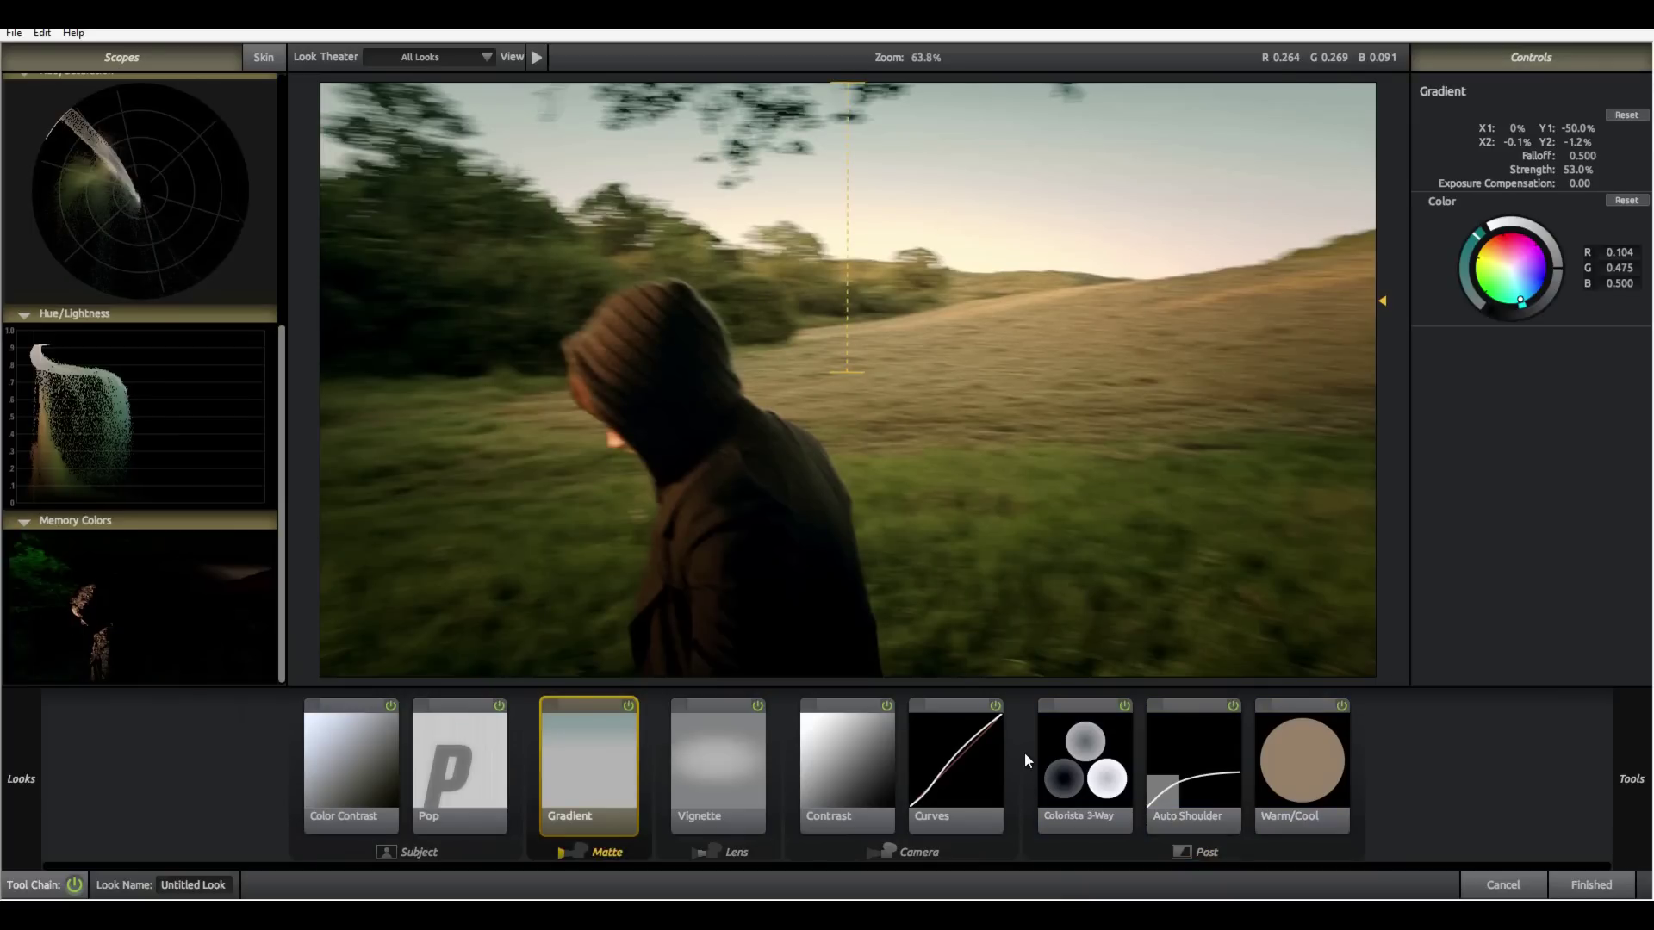
click(968, 784)
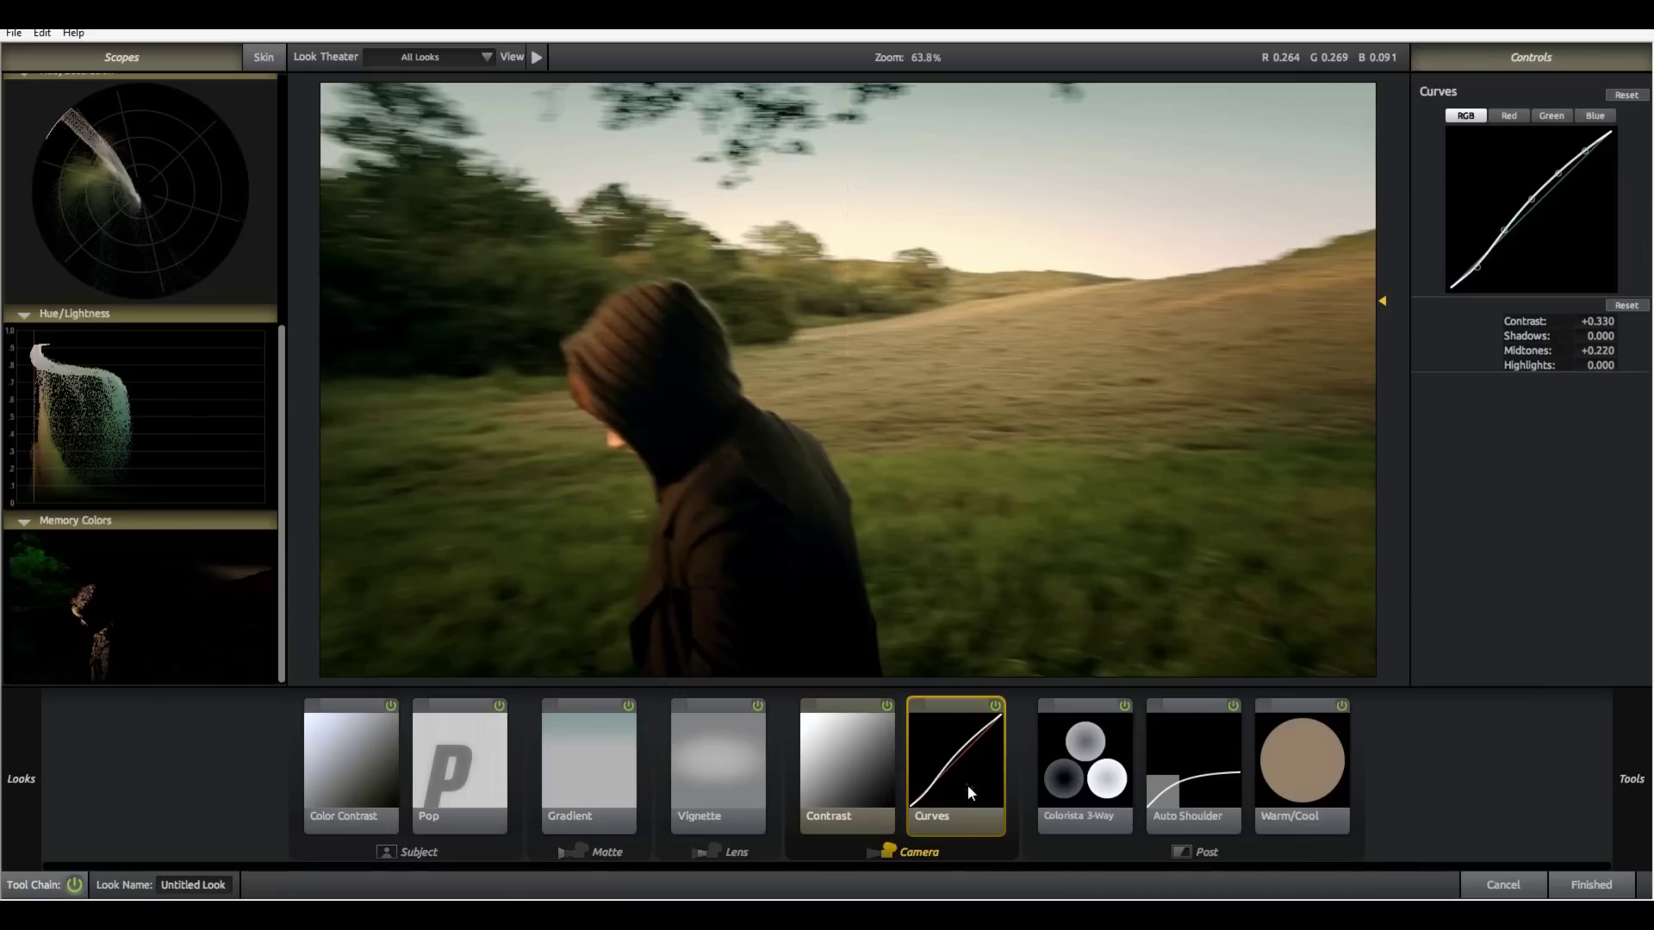
mouse_move(968, 784)
mouse_down()
mouse_move(1311, 780)
mouse_move(950, 787)
mouse_up()
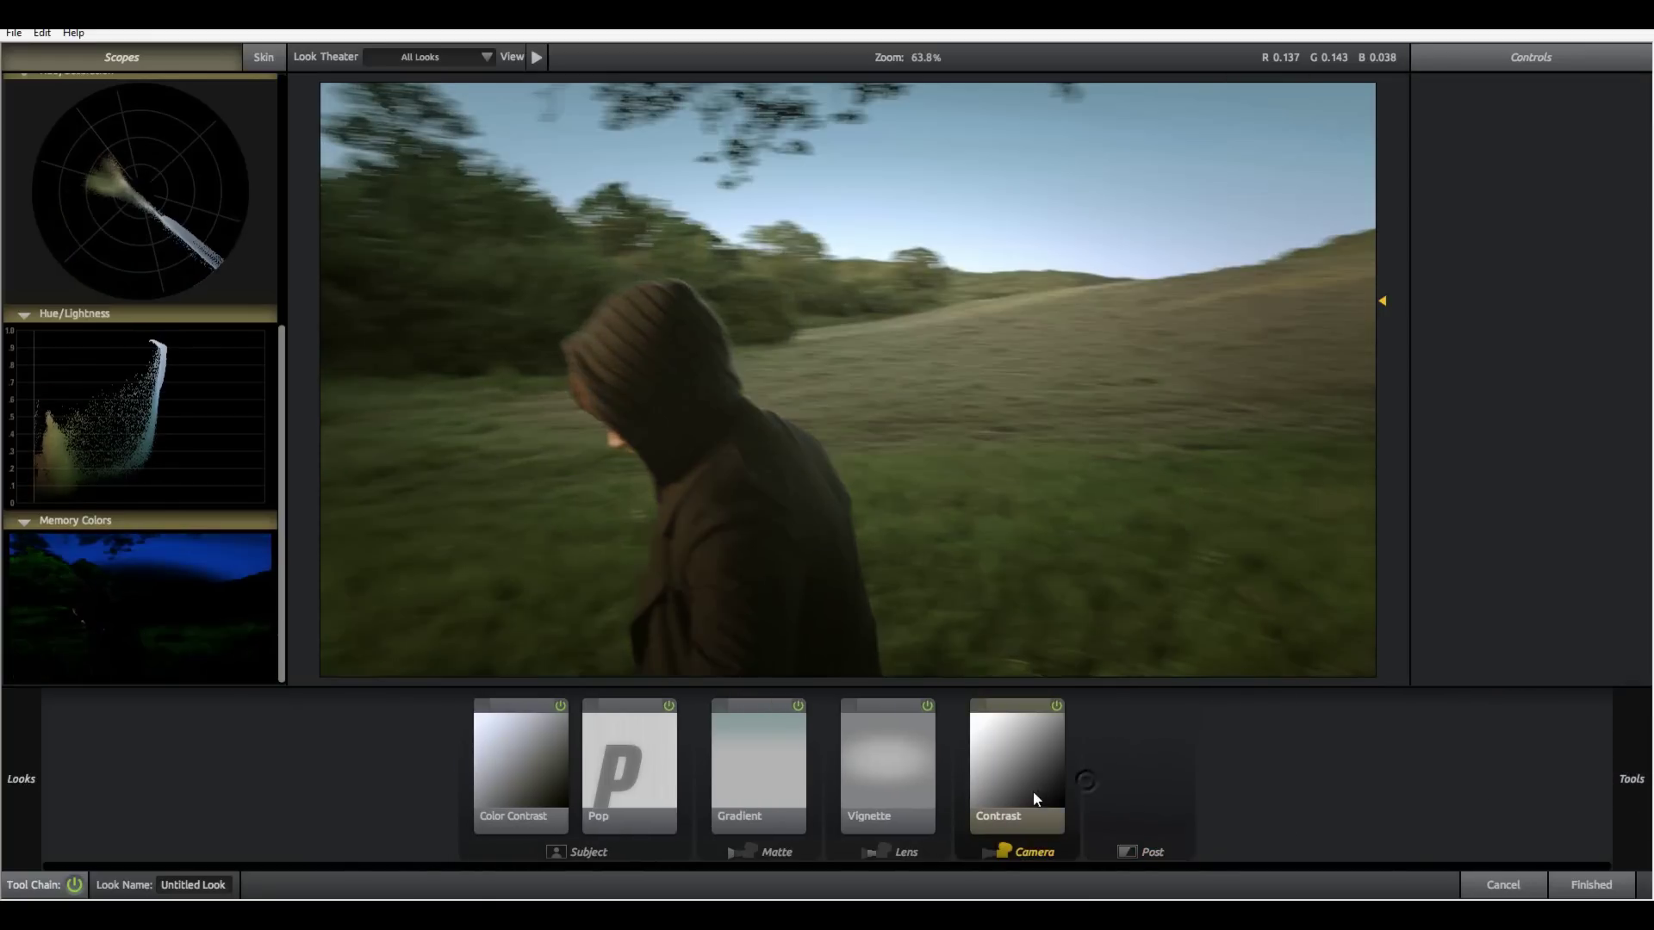
- Clear the tool chain by removing all remaining Camera, Lens, Matte and Subject tools
drag(1033, 800, 1607, 798)
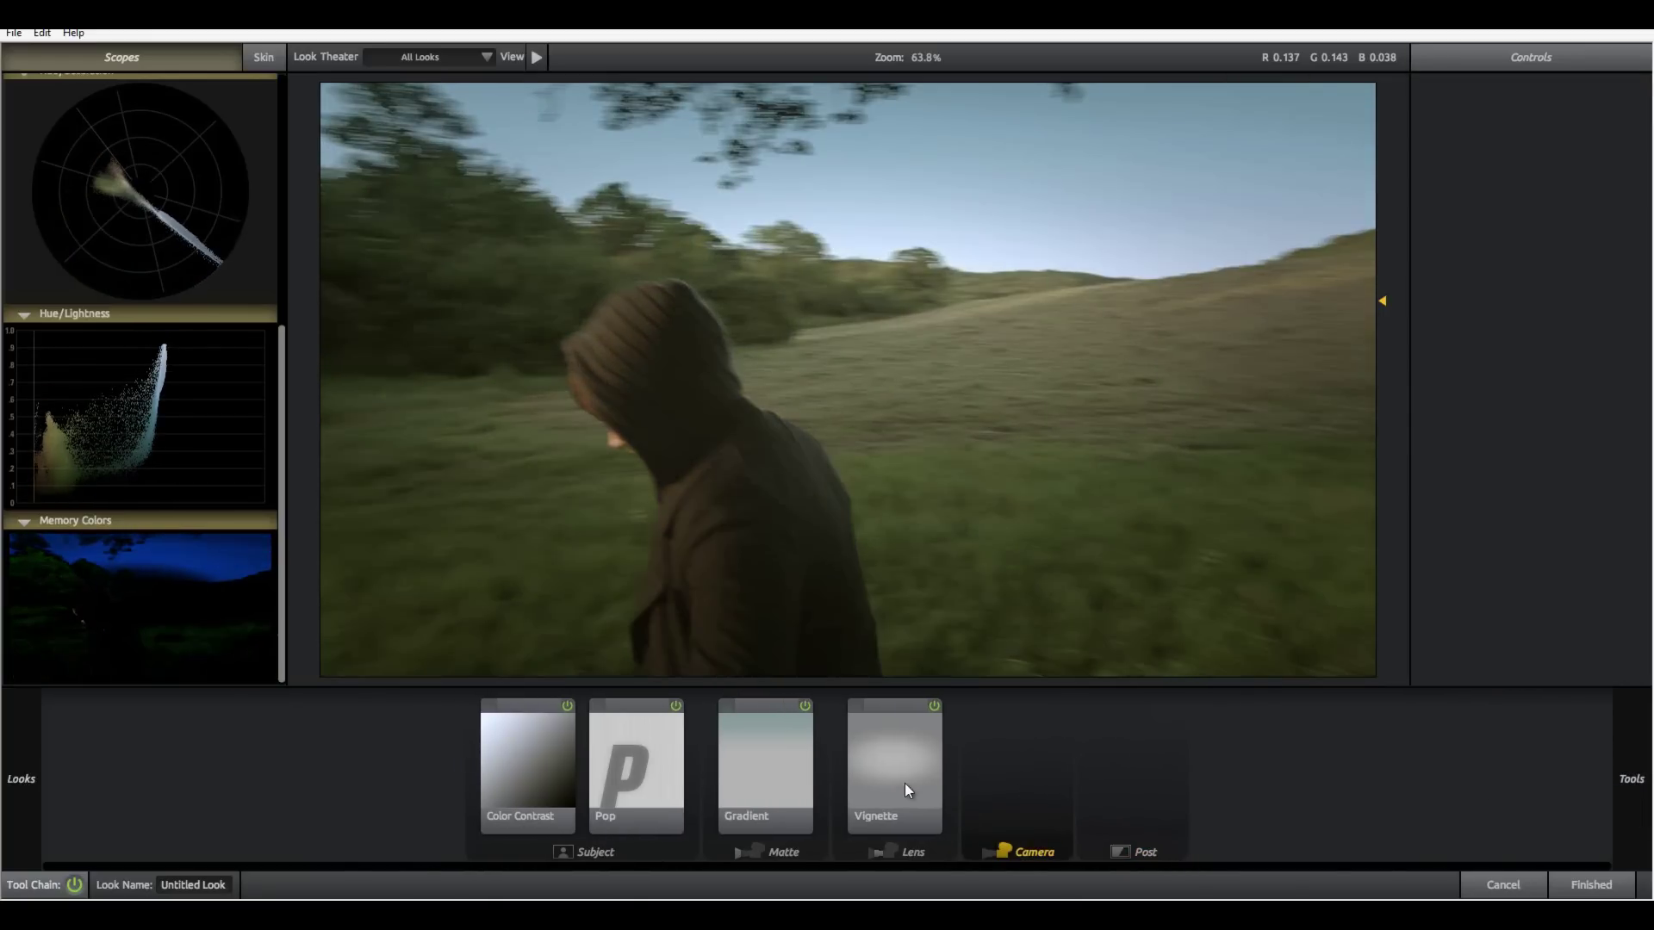
drag(905, 787, 1613, 784)
drag(776, 776, 1608, 817)
drag(621, 796, 1499, 806)
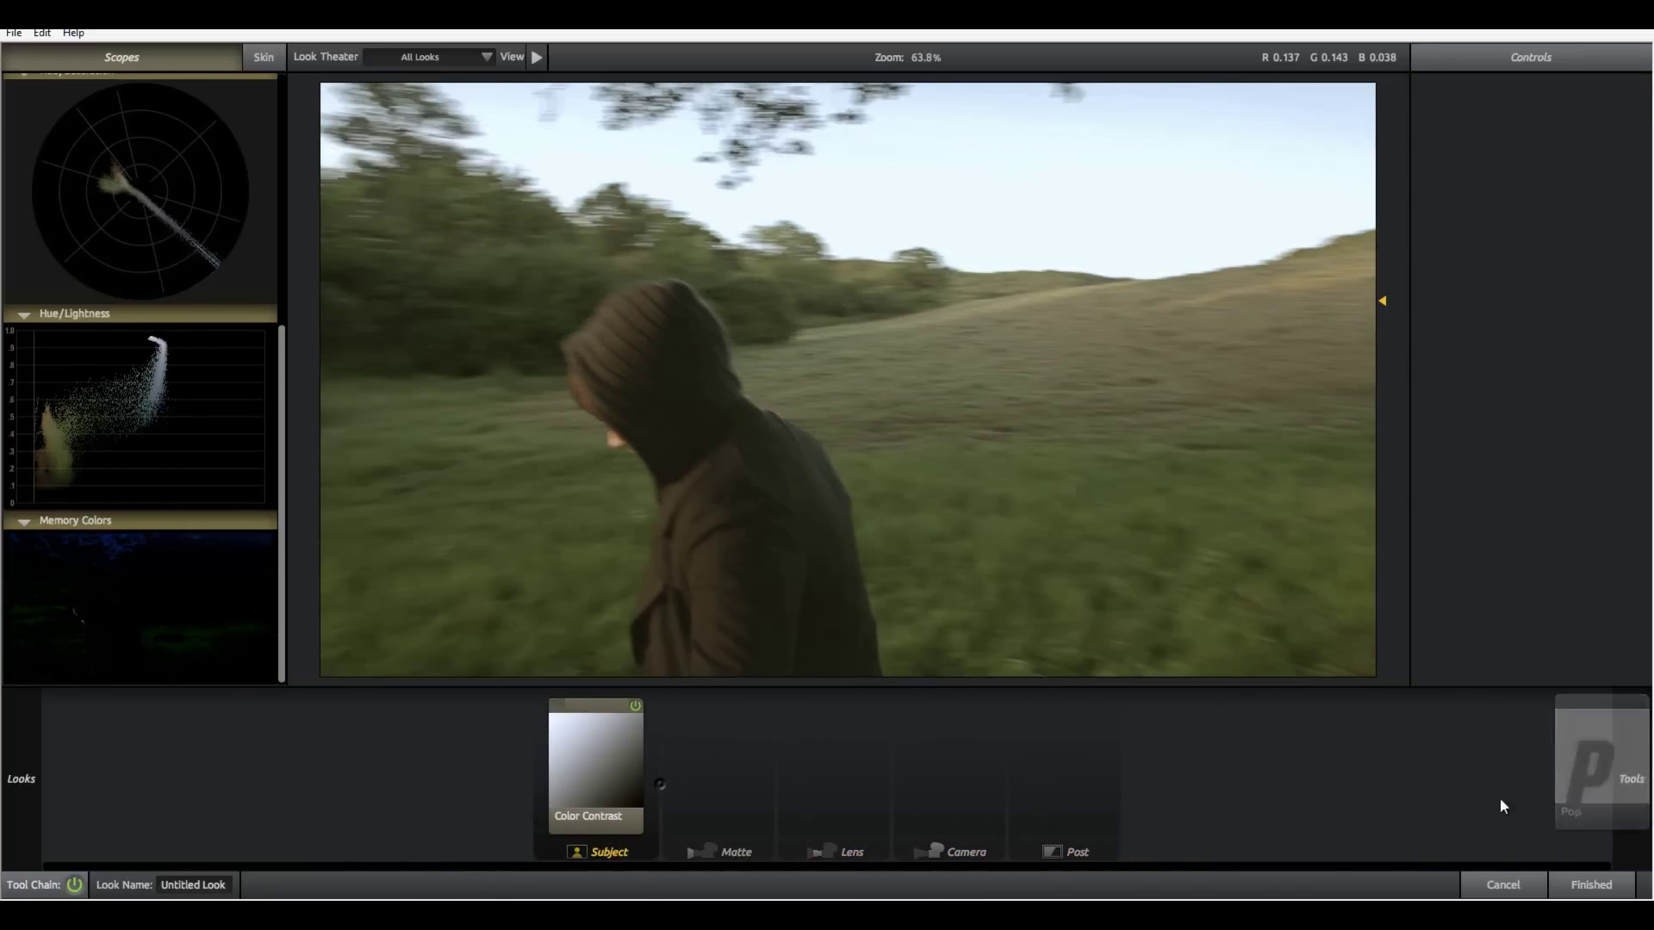
drag(611, 763, 1602, 784)
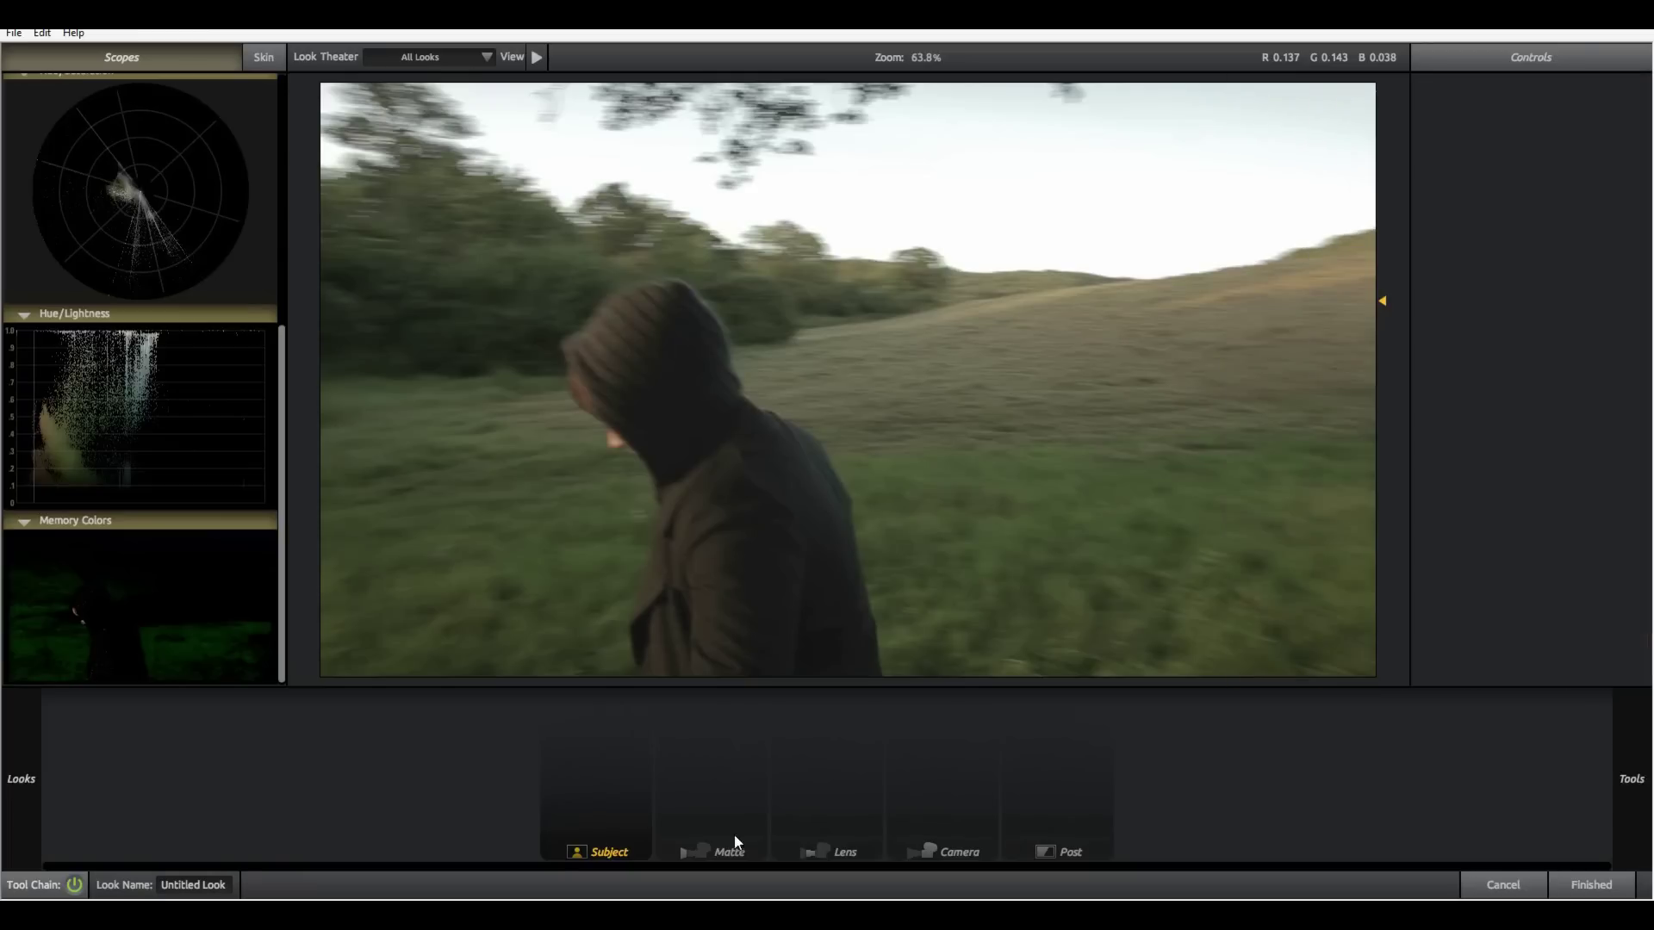
- Add Color Contrast to the Subject stage and set its red contrast to 0.900
mouse_move(1620, 825)
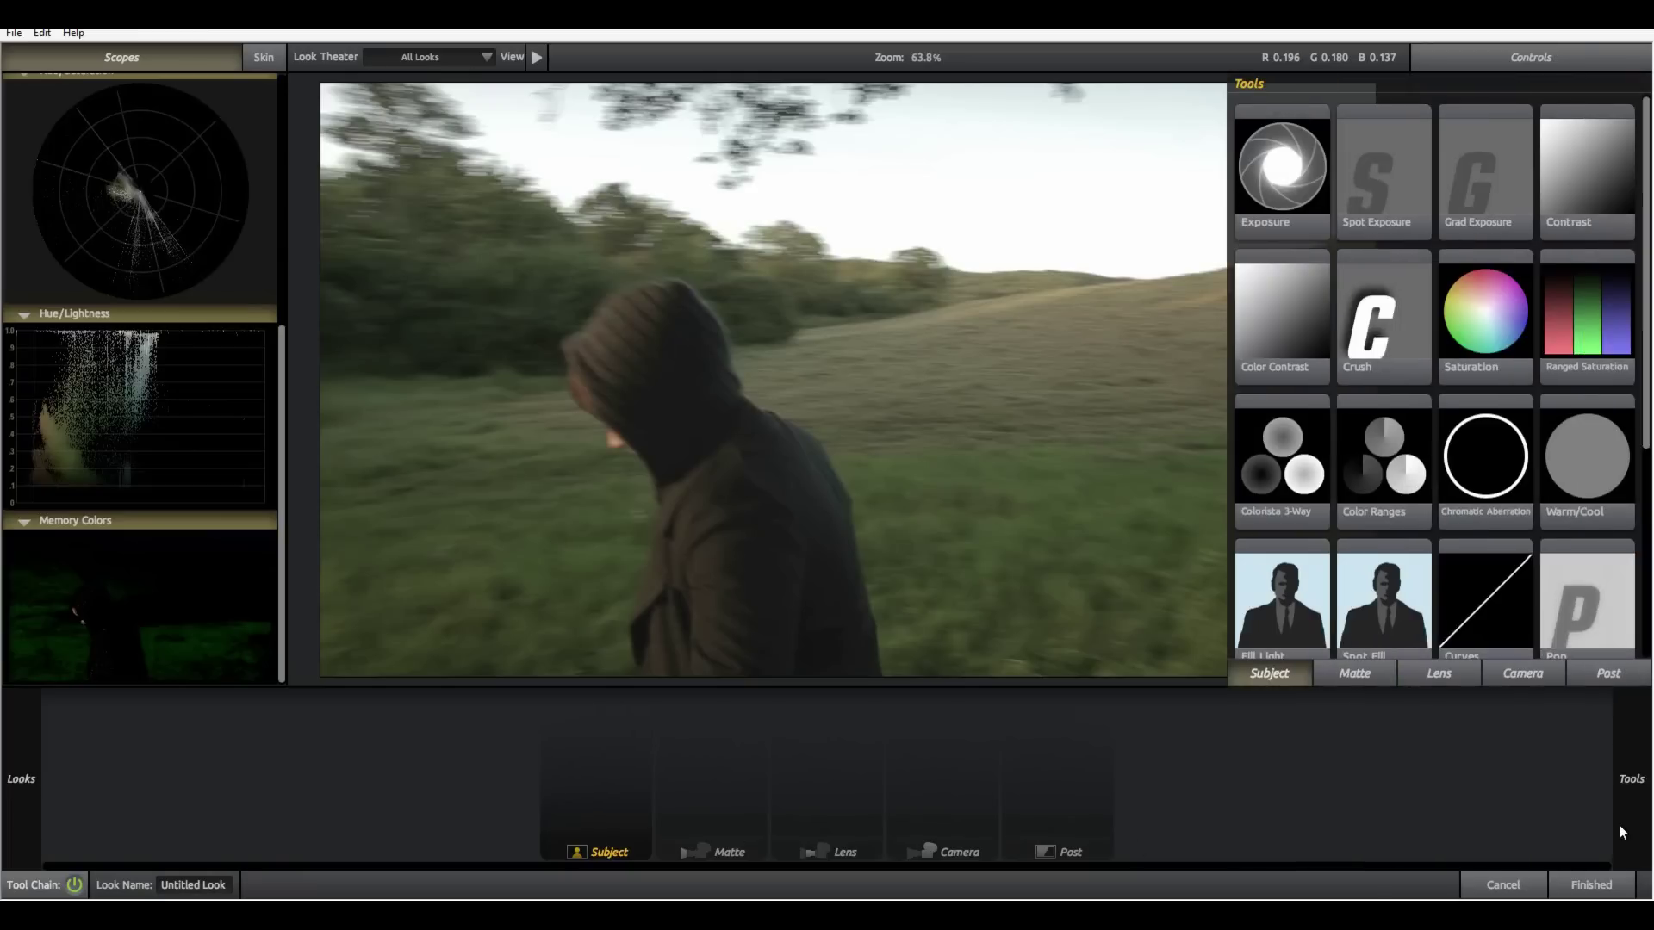
scroll(1533, 612, down, 1)
scroll(1534, 611, up, 1)
drag(1275, 328, 550, 779)
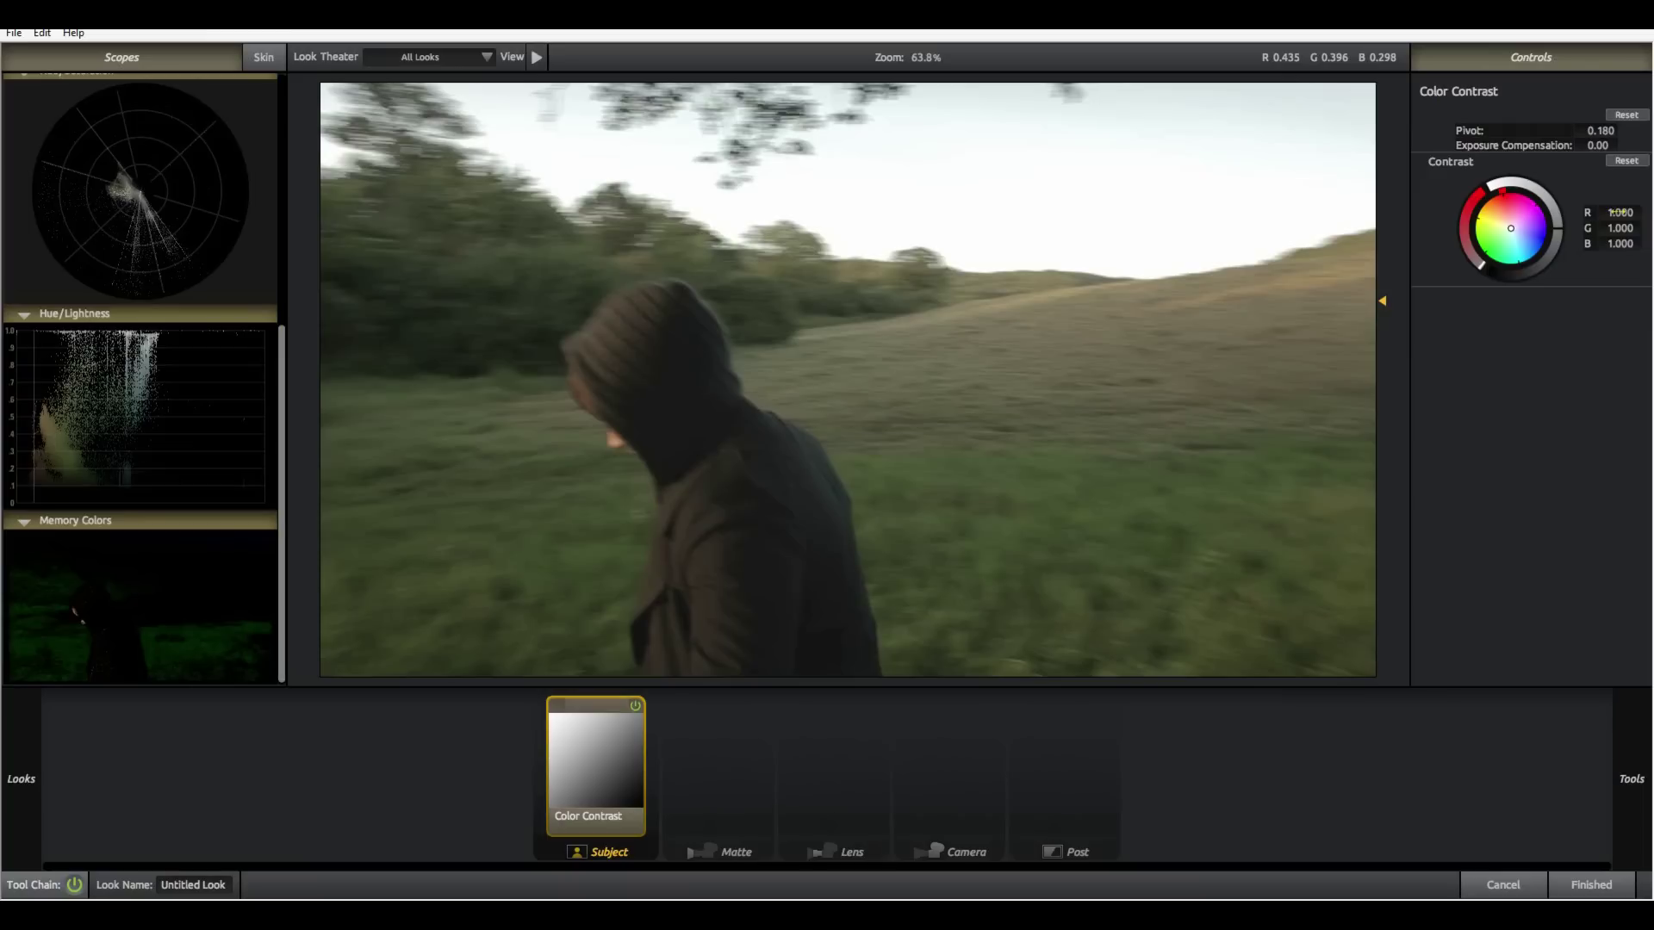
drag(1618, 211, 1611, 212)
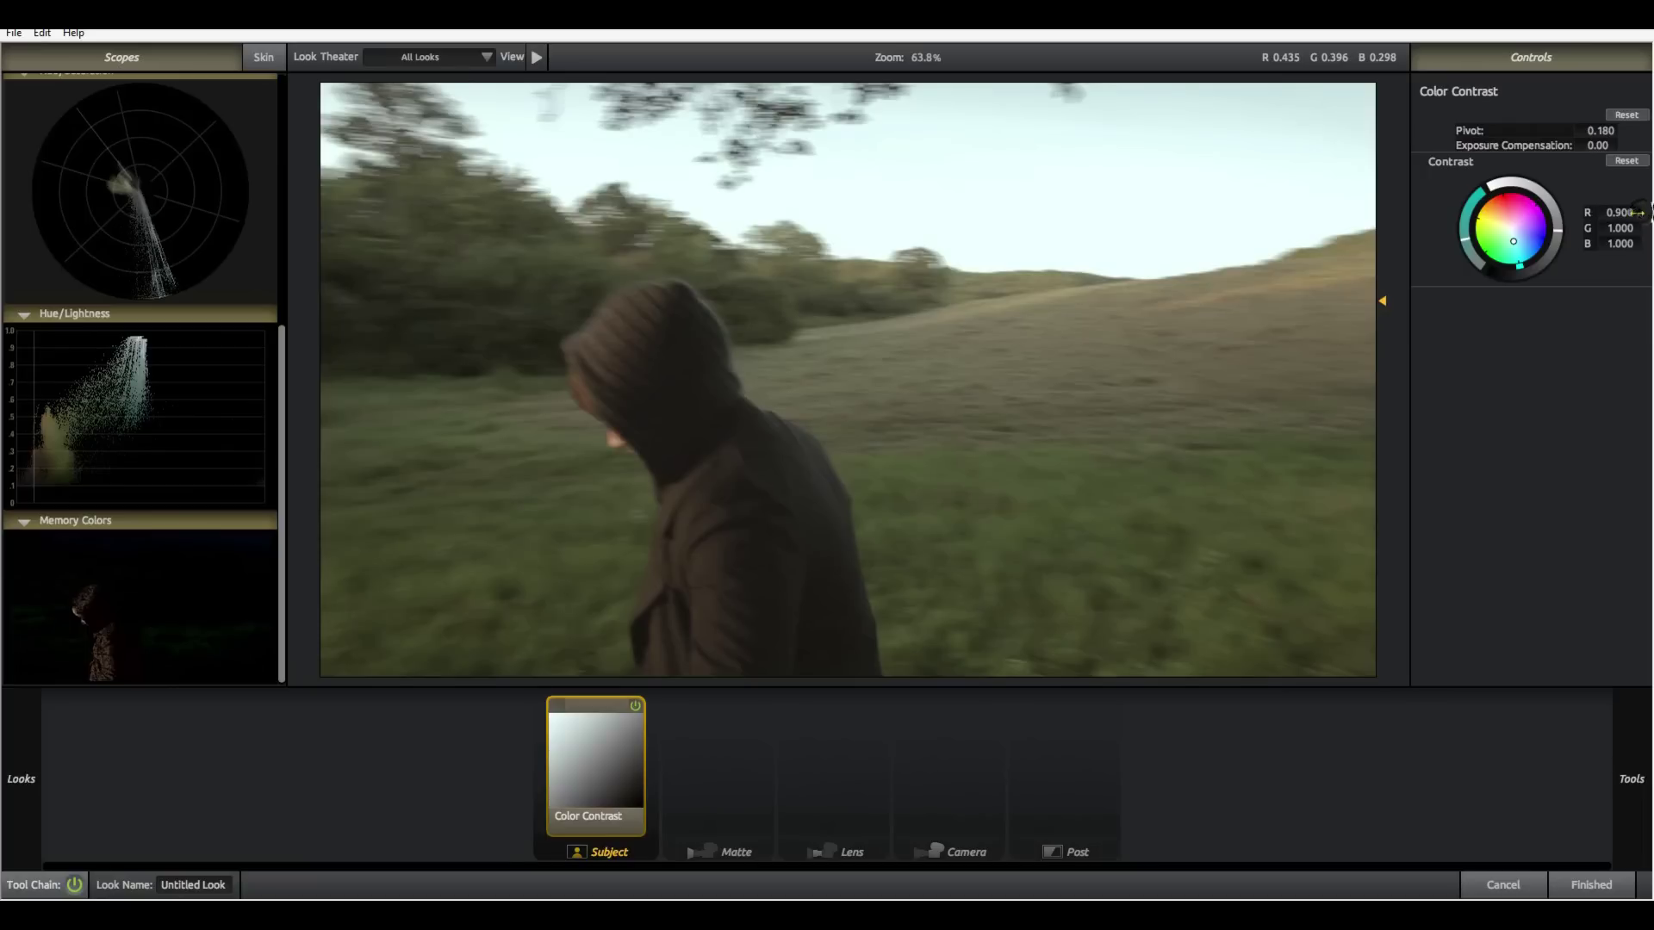
click(1636, 214)
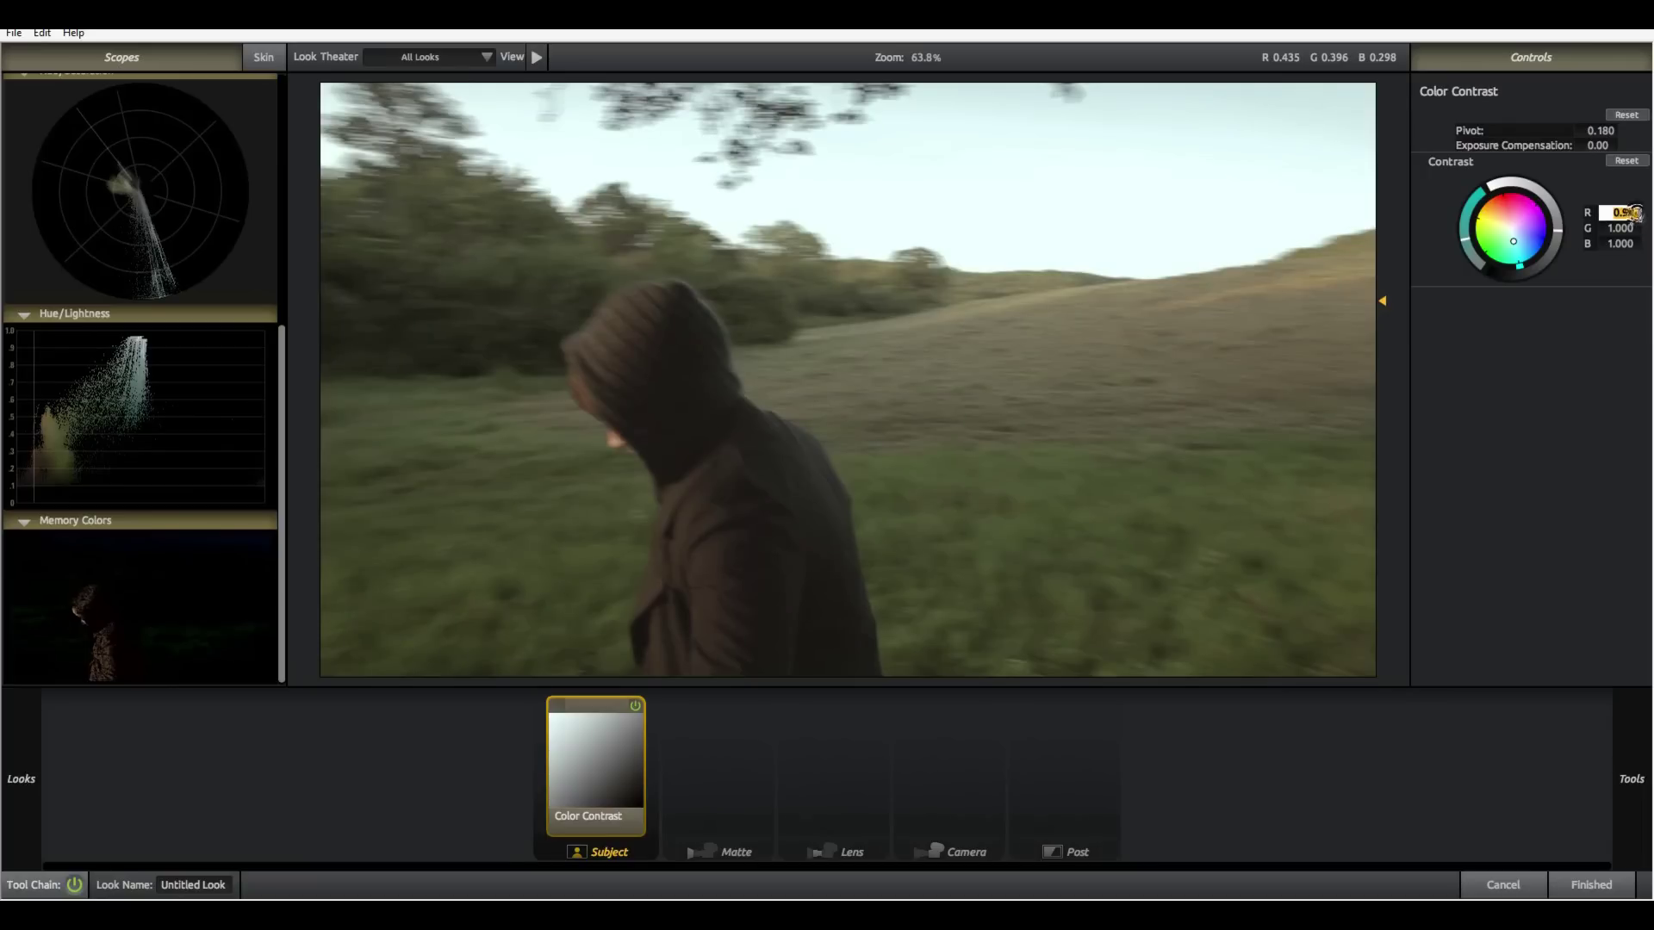
click(1620, 266)
- Set the Color Contrast tool's green contrast to 0.975 and its blue contrast to 1.123
drag(1622, 230, 1619, 228)
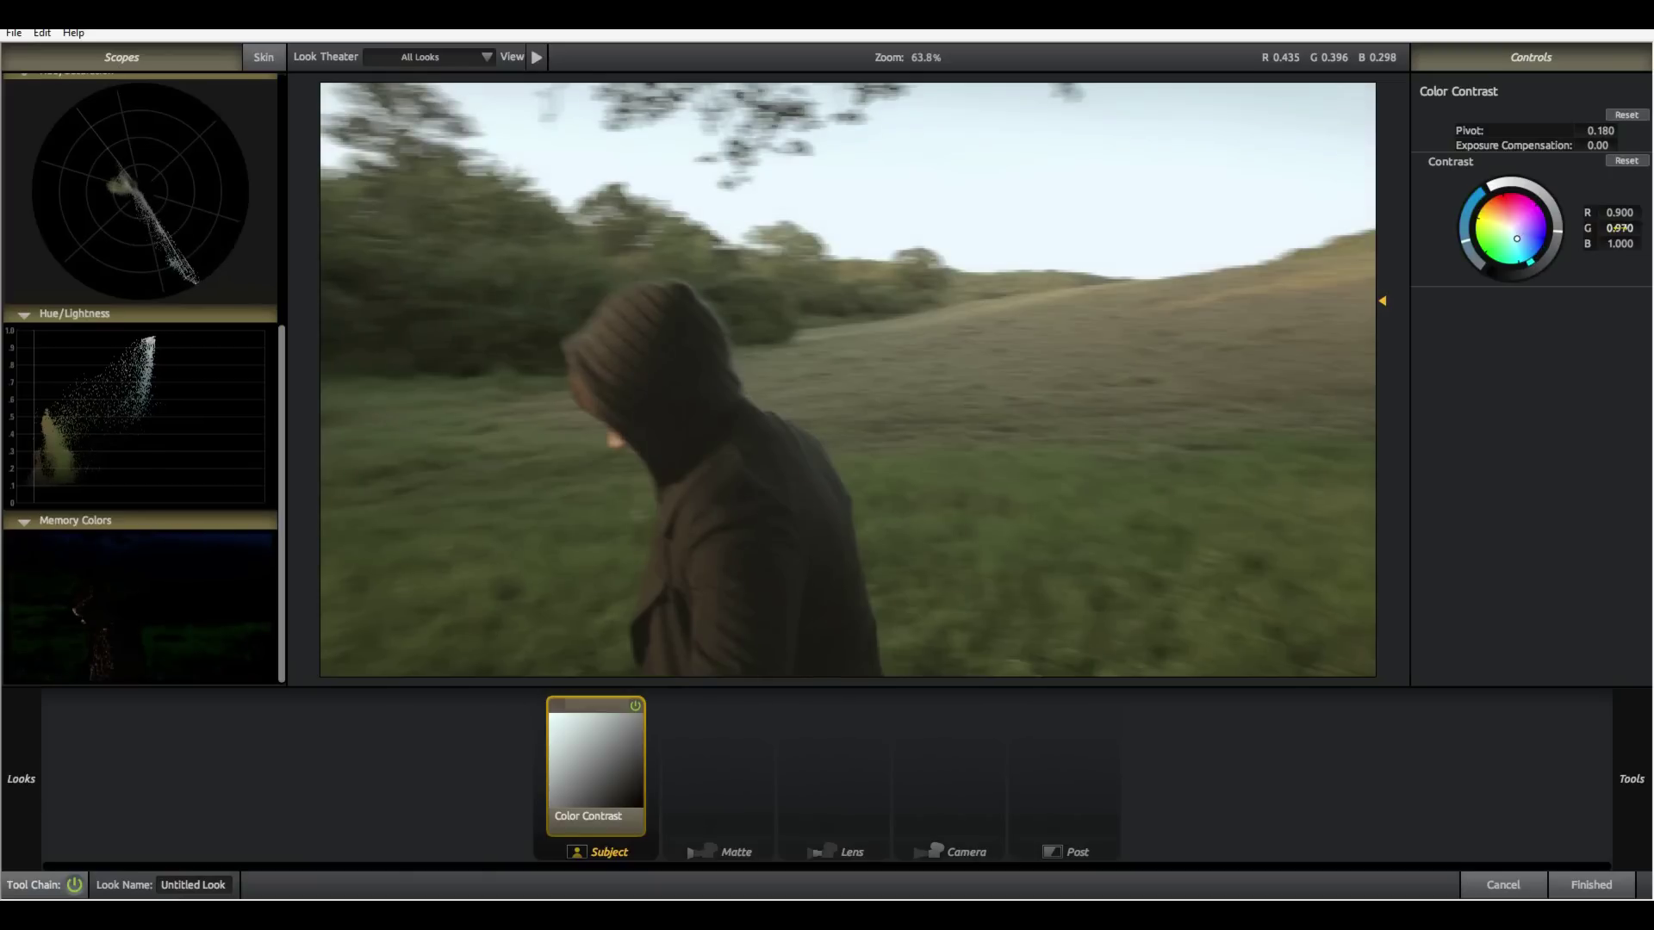
scroll(1617, 228, down, 4)
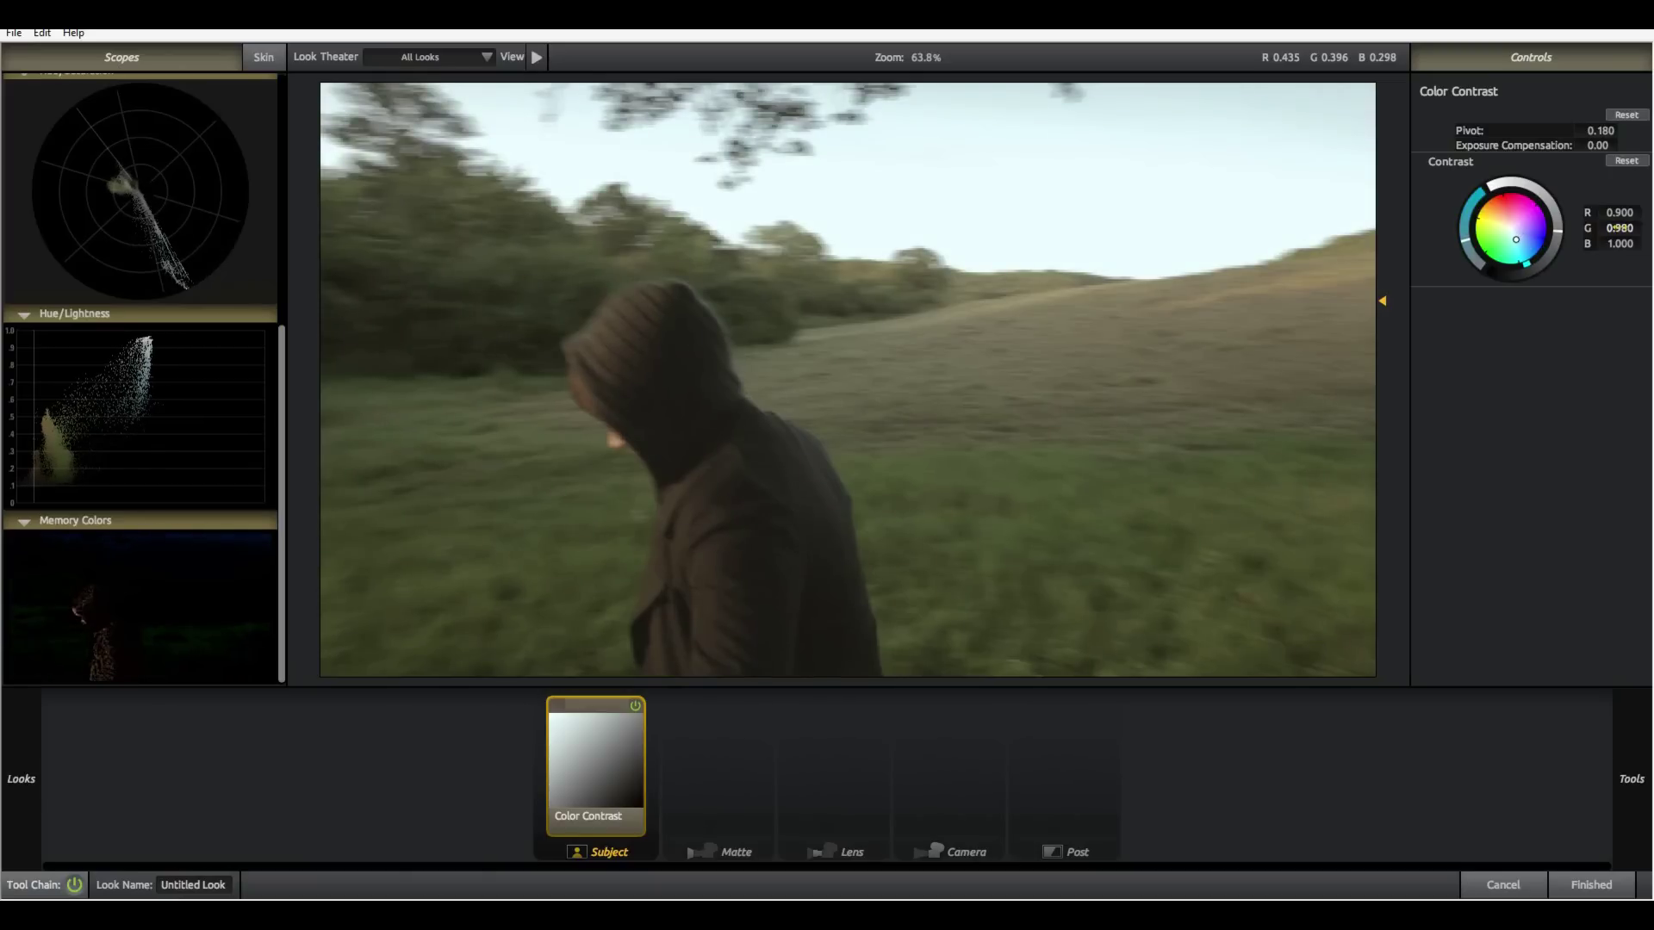
drag(1618, 229, 1623, 228)
click(1623, 228)
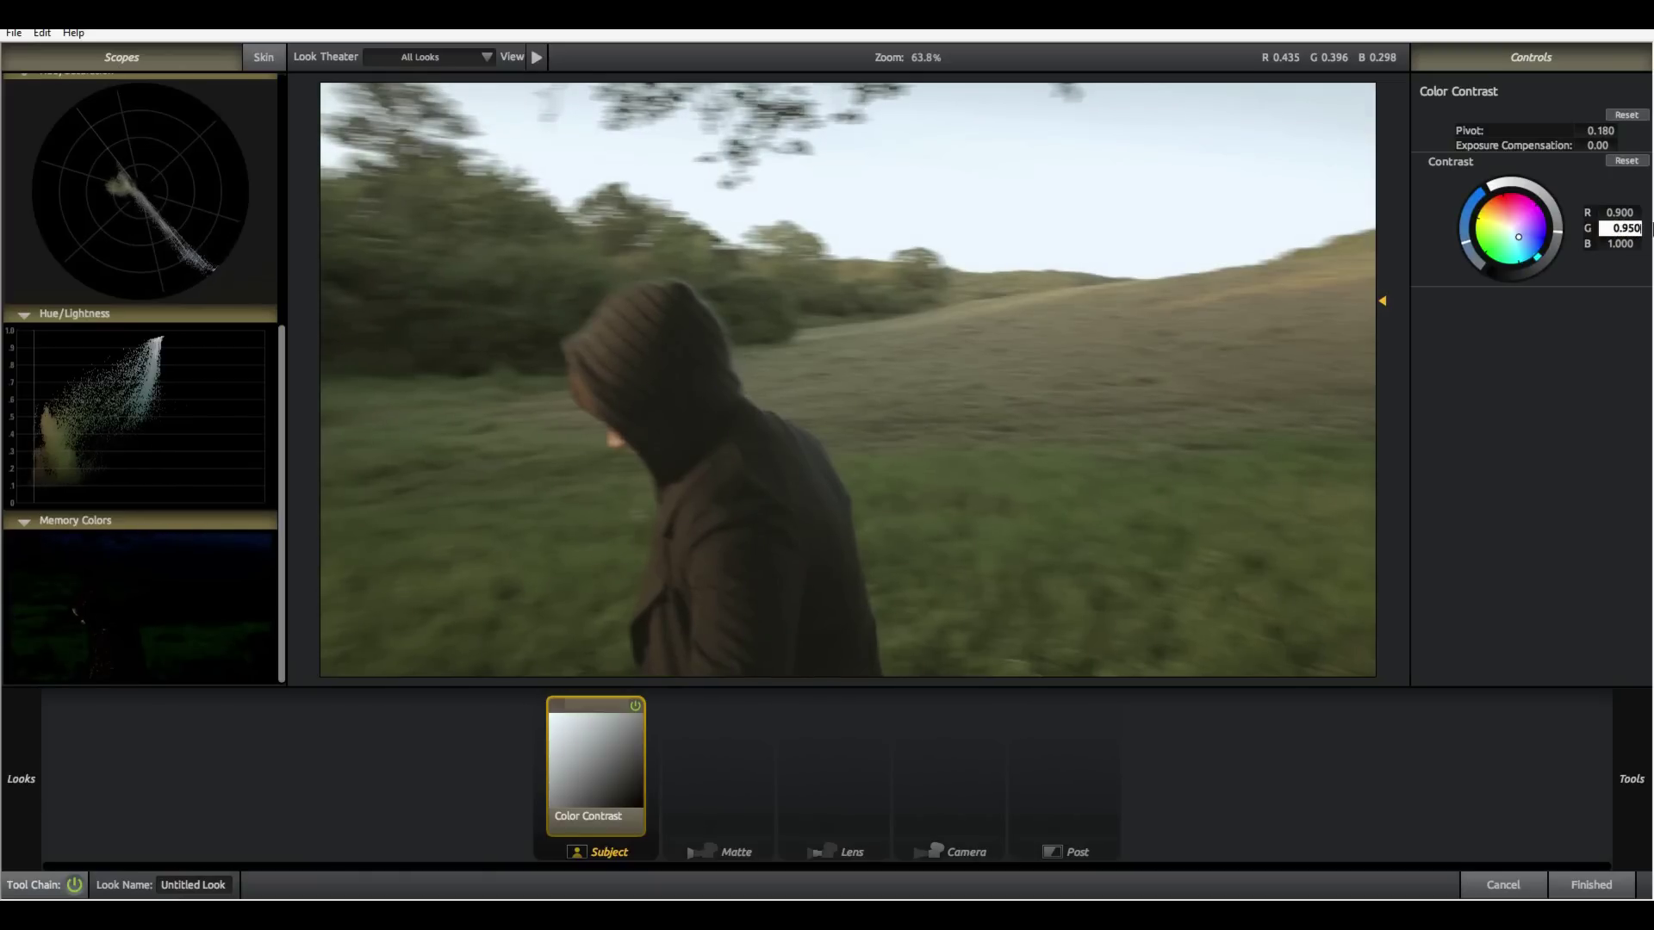
key(BackSpace)
key(BackSpace)
text(75)
key(Return)
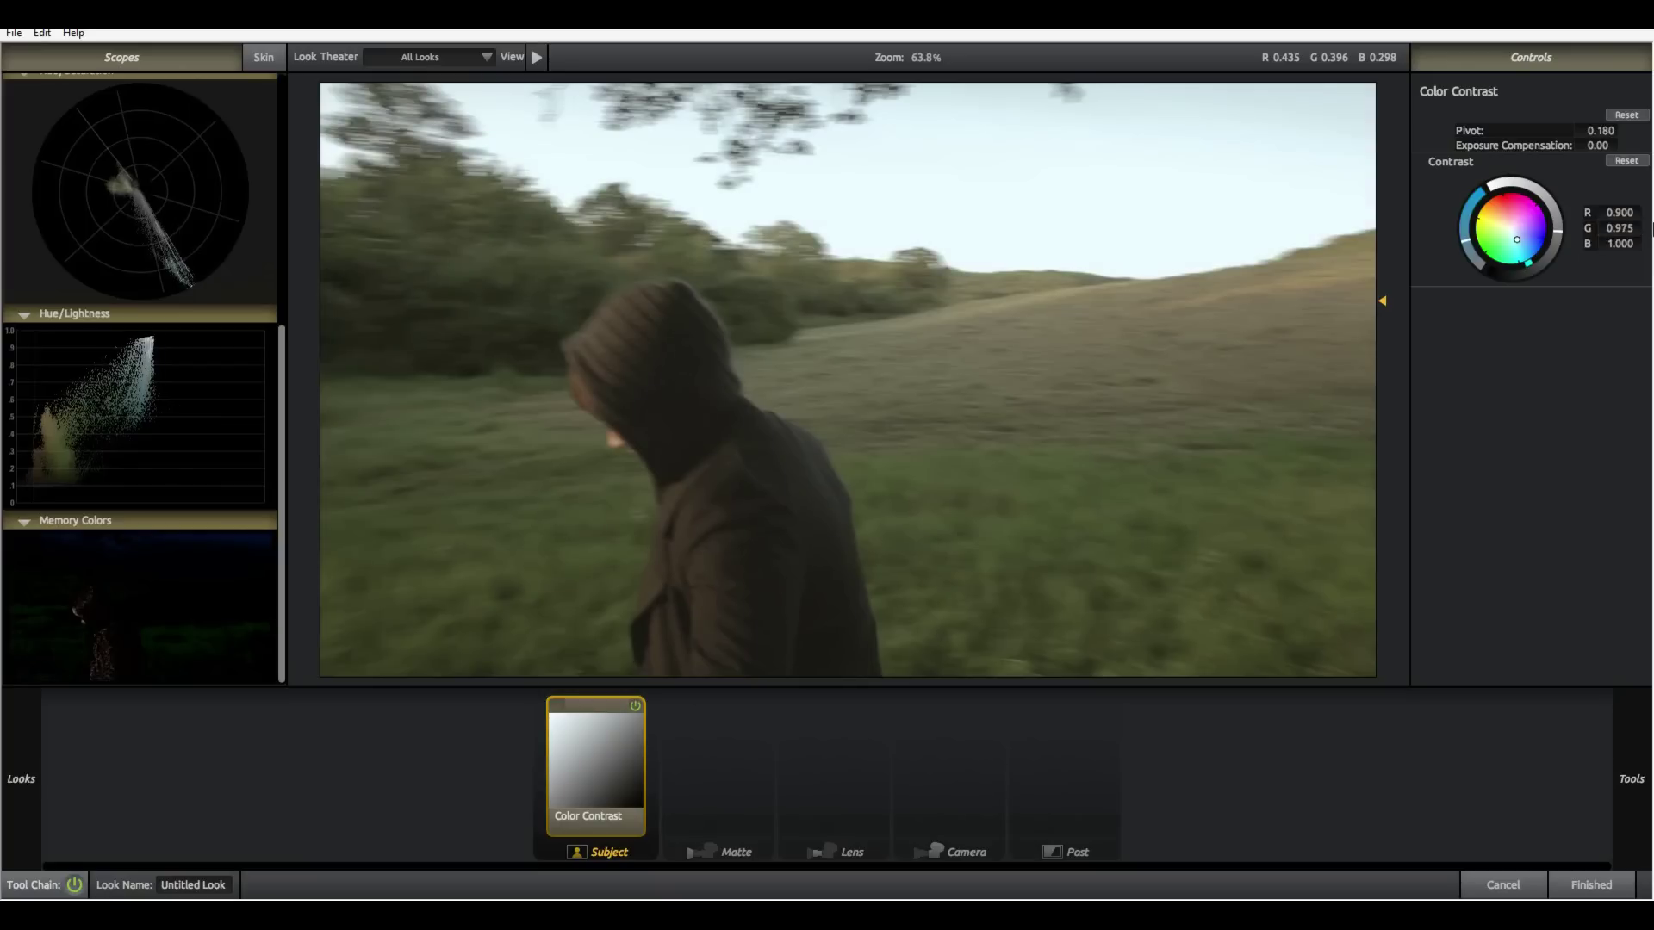
click(1628, 243)
key(Return)
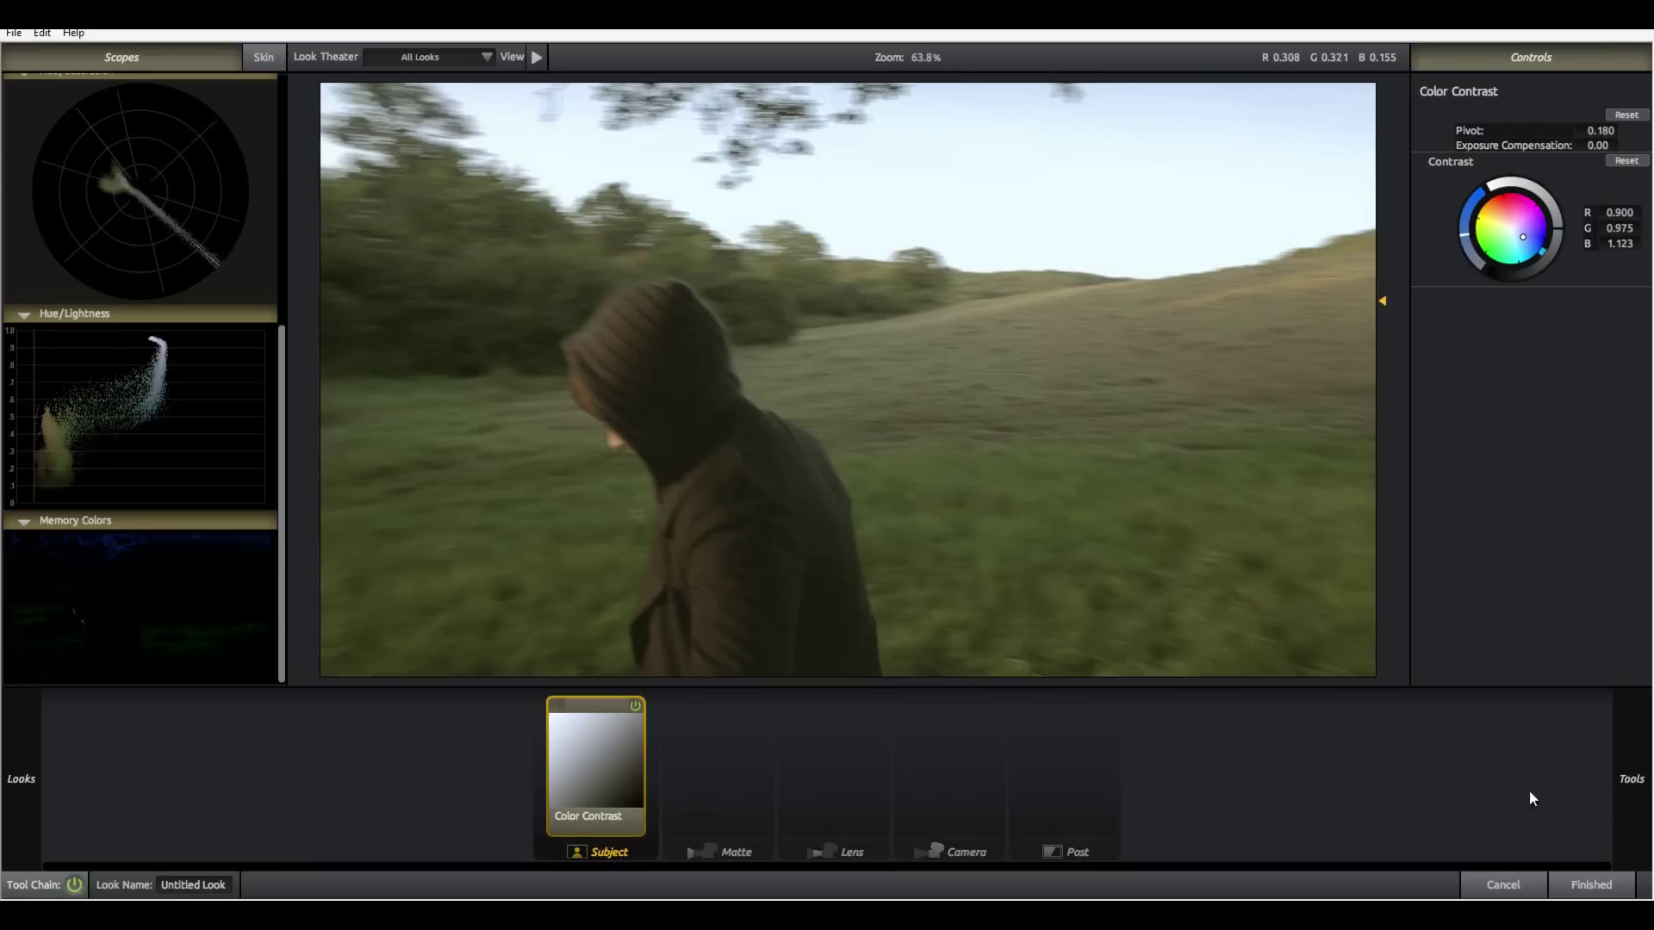
- Add Pop to the Subject stage after Color Contrast and set its amount to +25%
mouse_move(1632, 779)
scroll(1456, 499, down, 2)
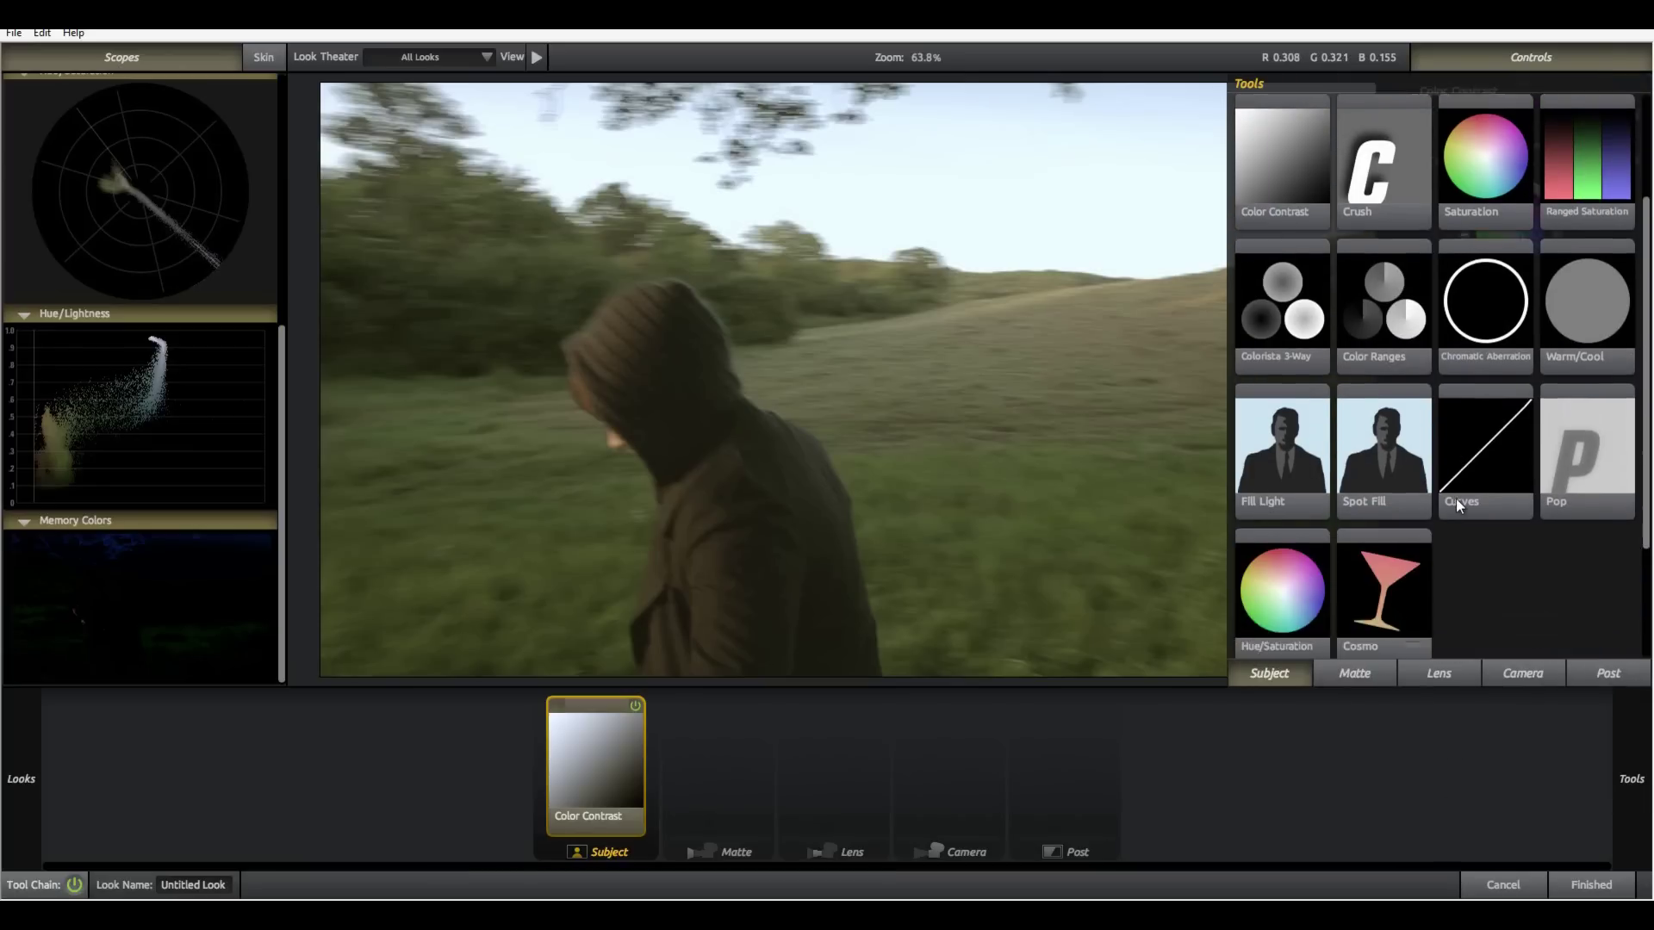
drag(1587, 453, 678, 773)
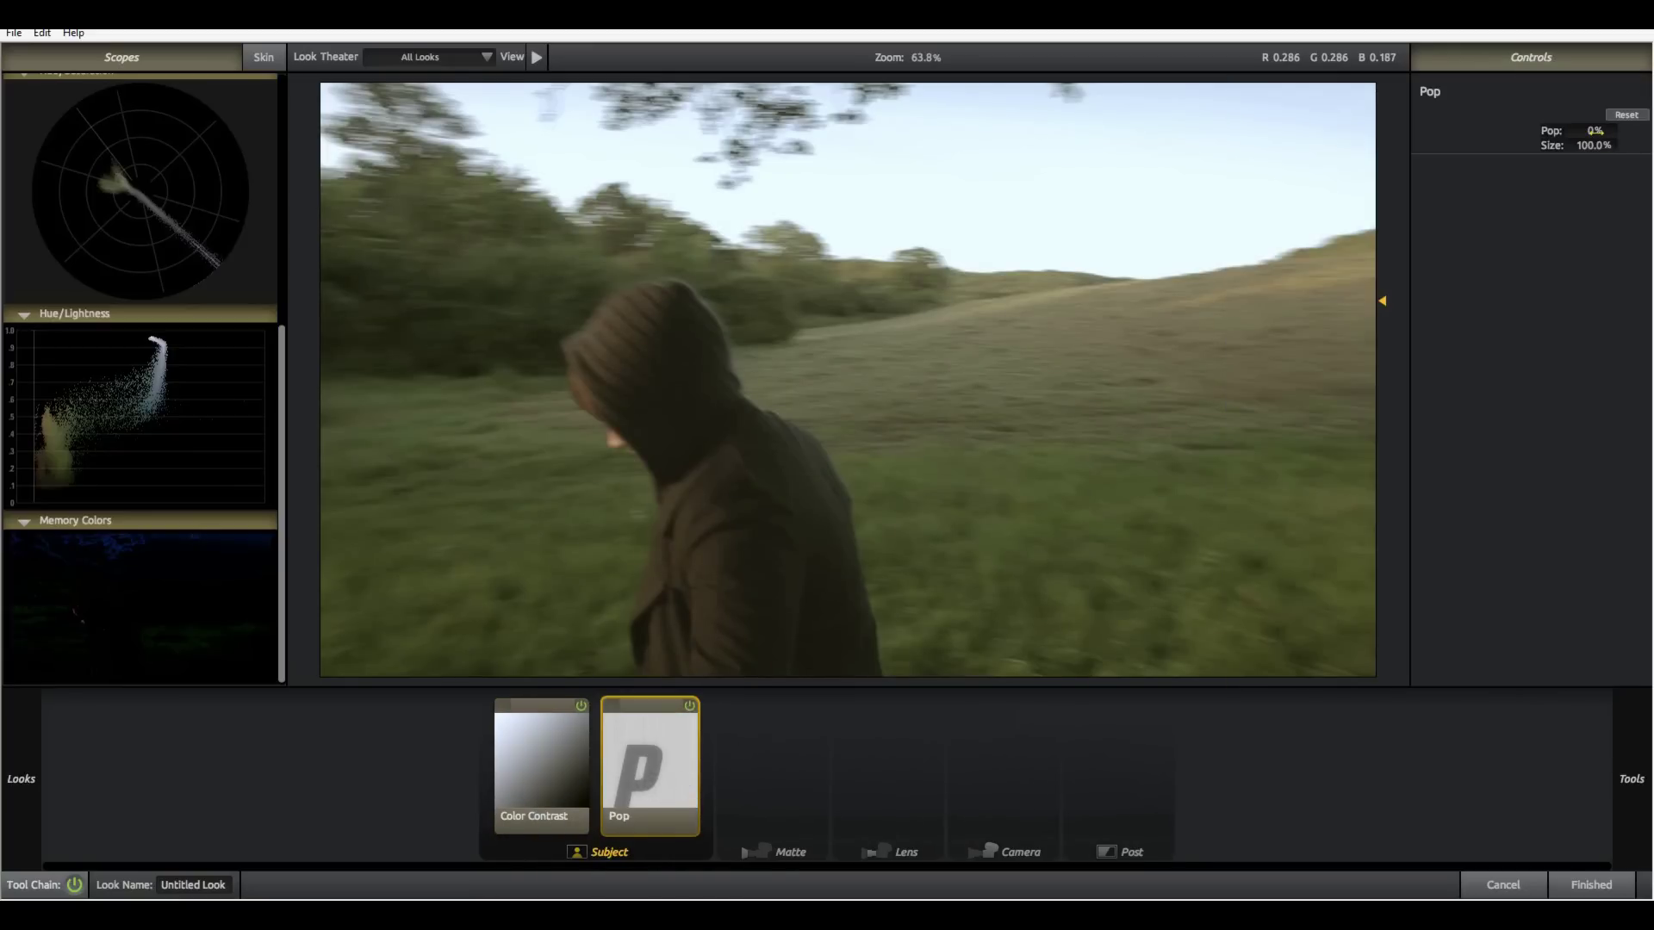
drag(1596, 131, 1613, 133)
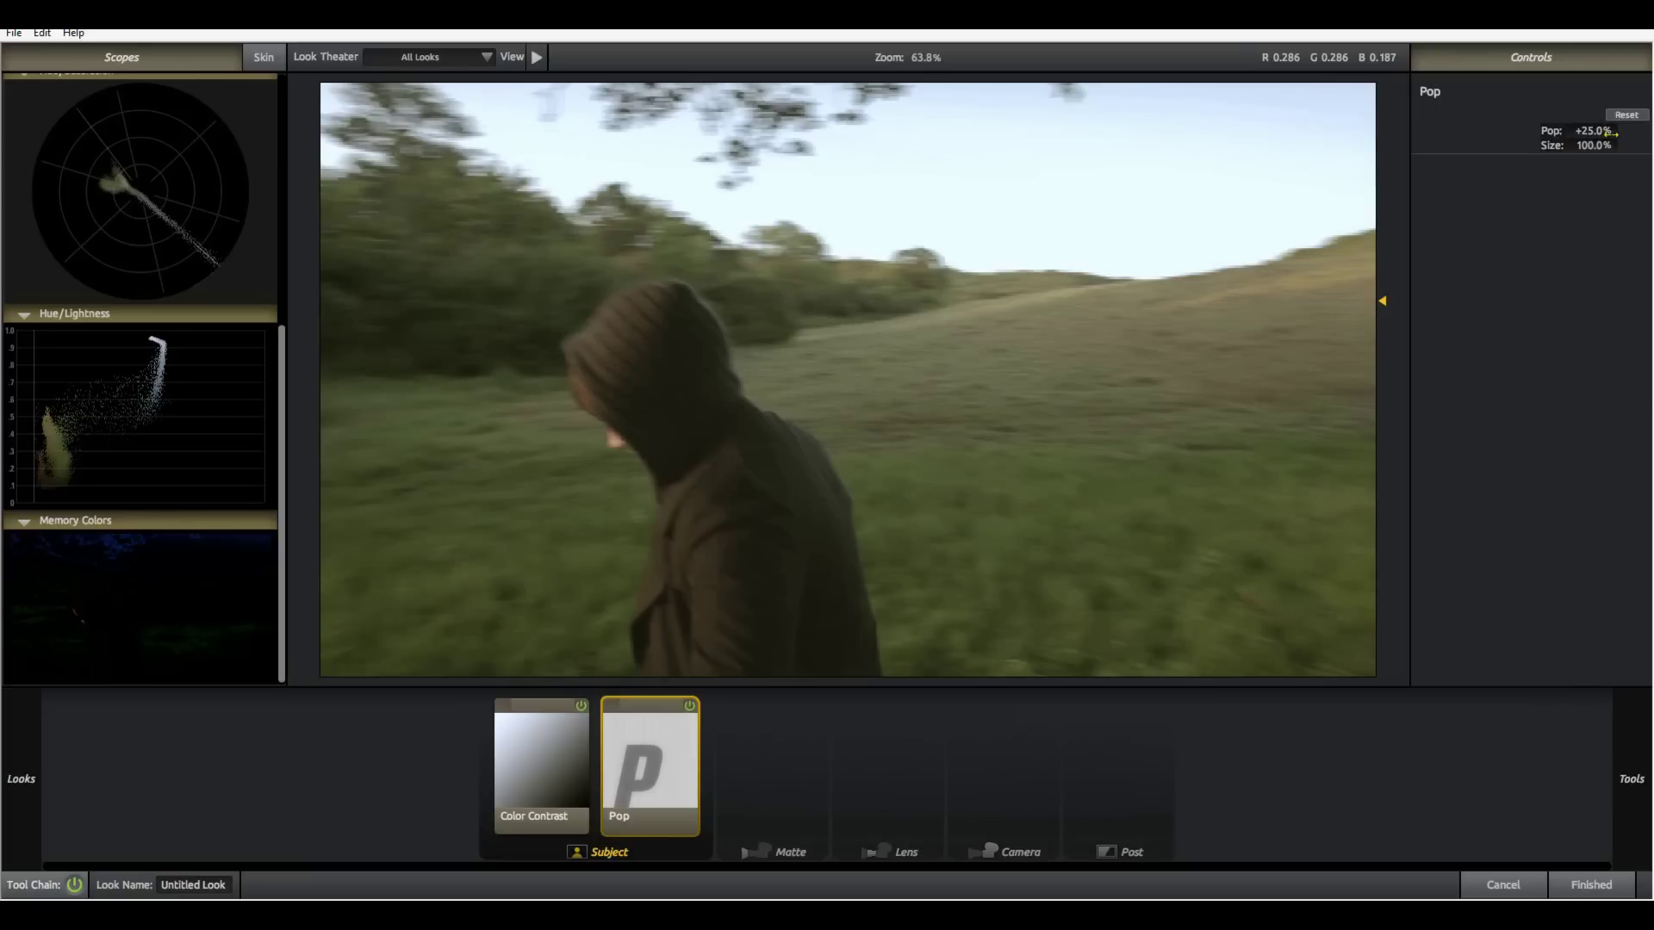
- Compare the footage with the Pop tool switched off and on
click(694, 708)
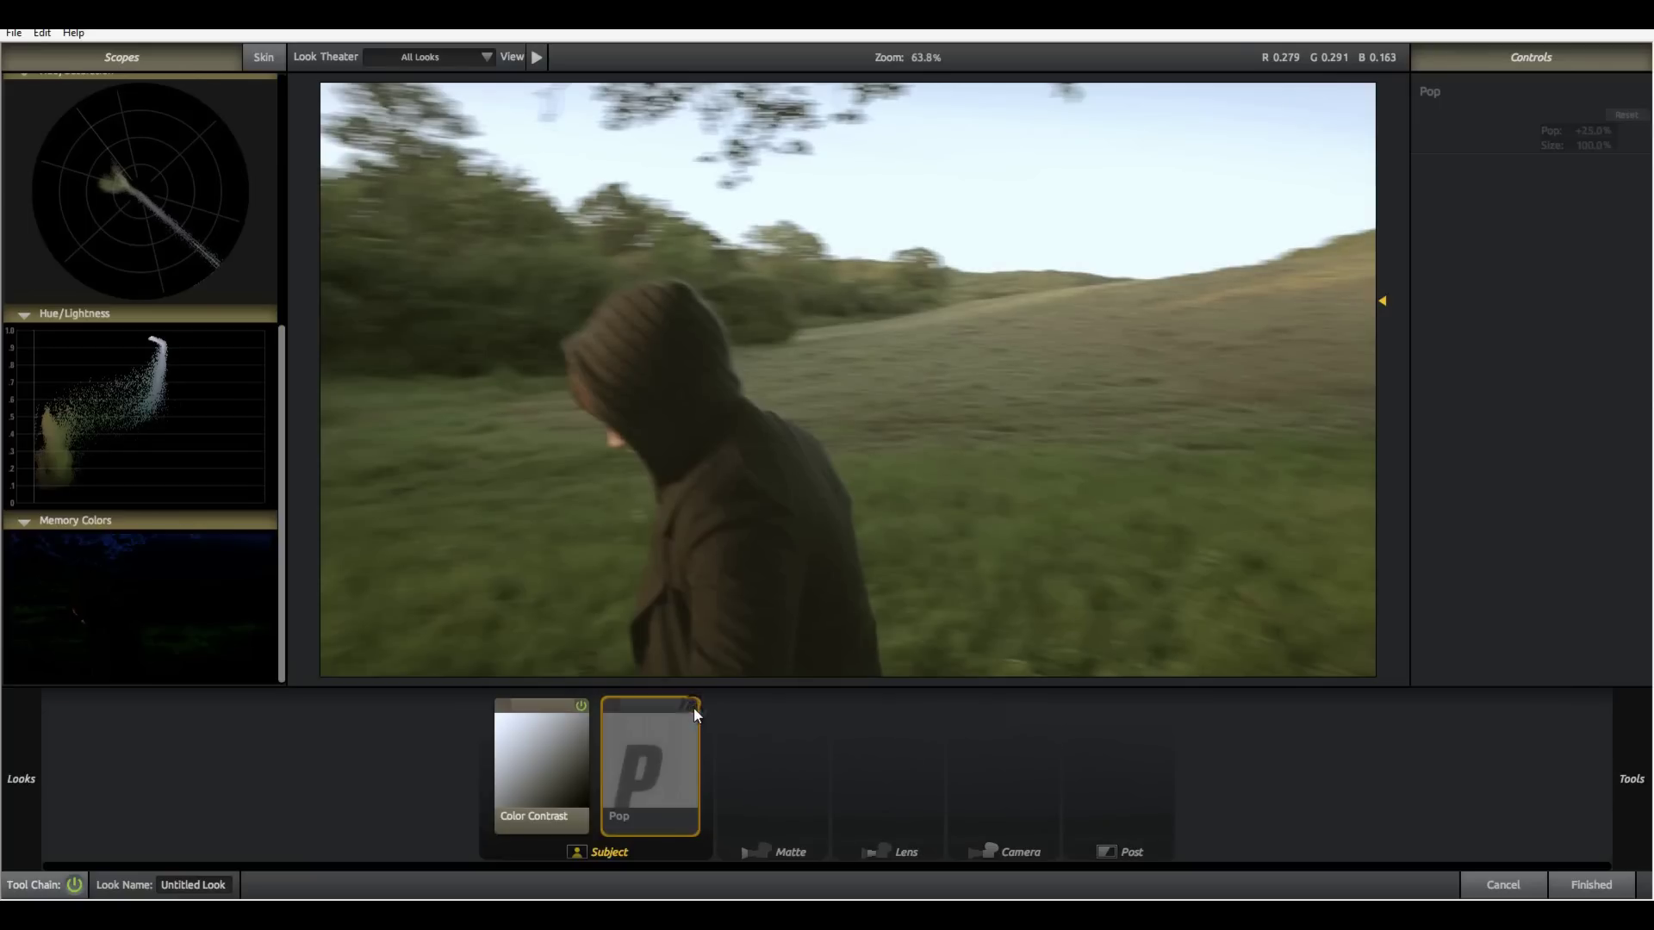
click(694, 708)
click(694, 708)
click(695, 708)
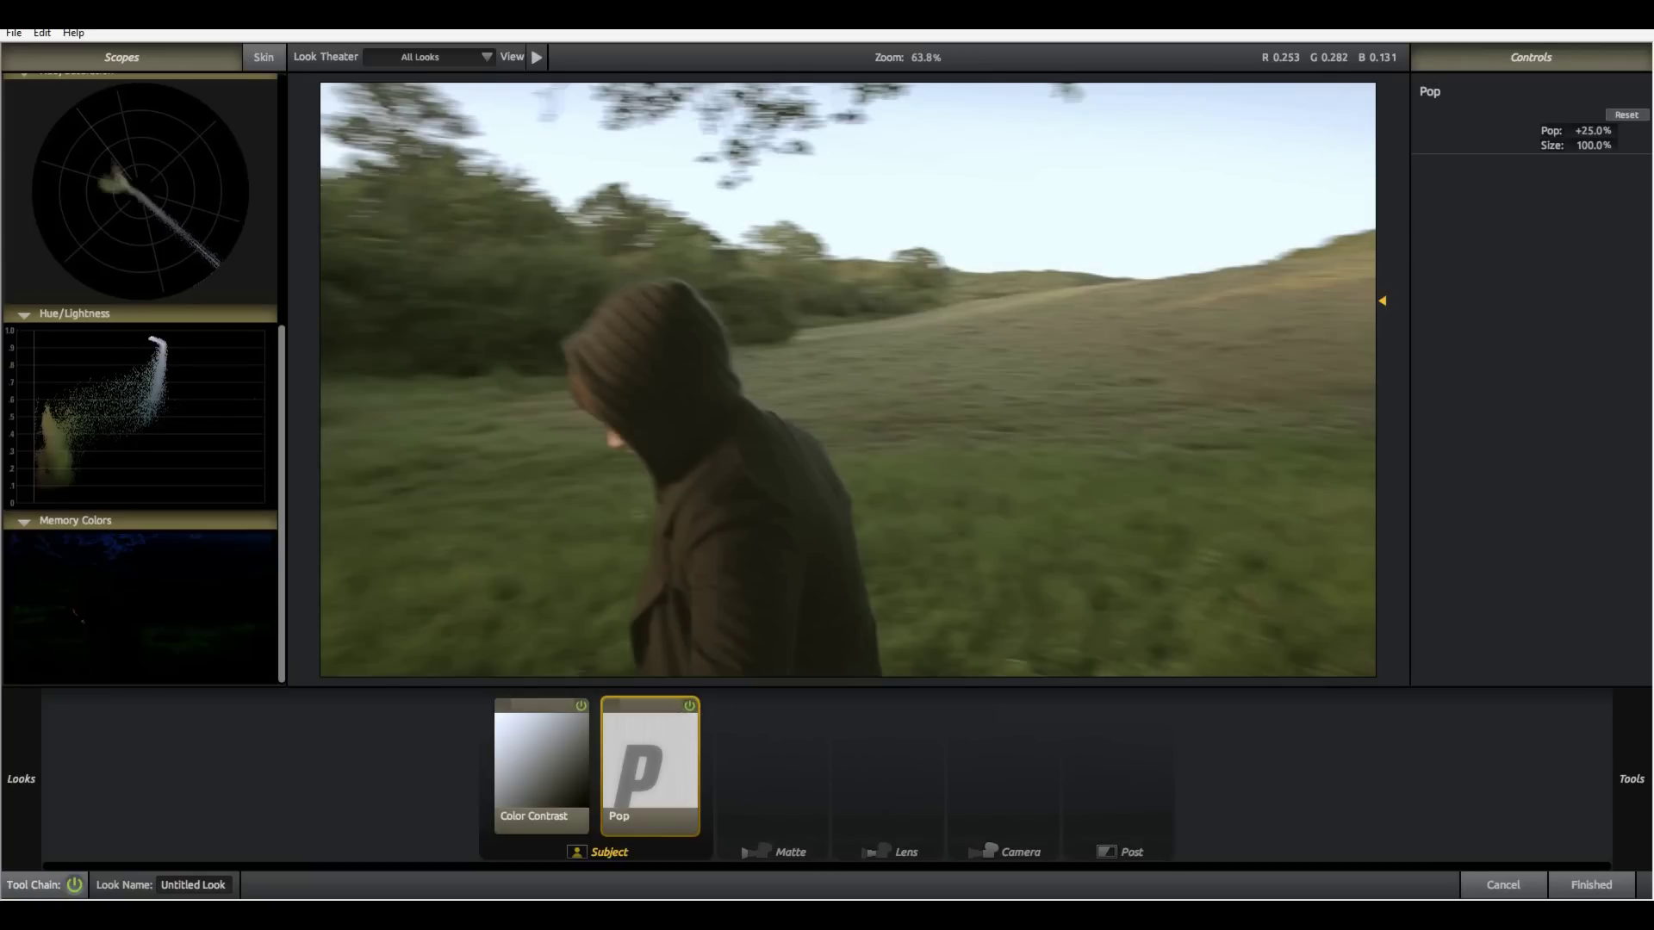
- Try Pop at +100% and compare the footage with and without it
drag(1585, 132, 1642, 132)
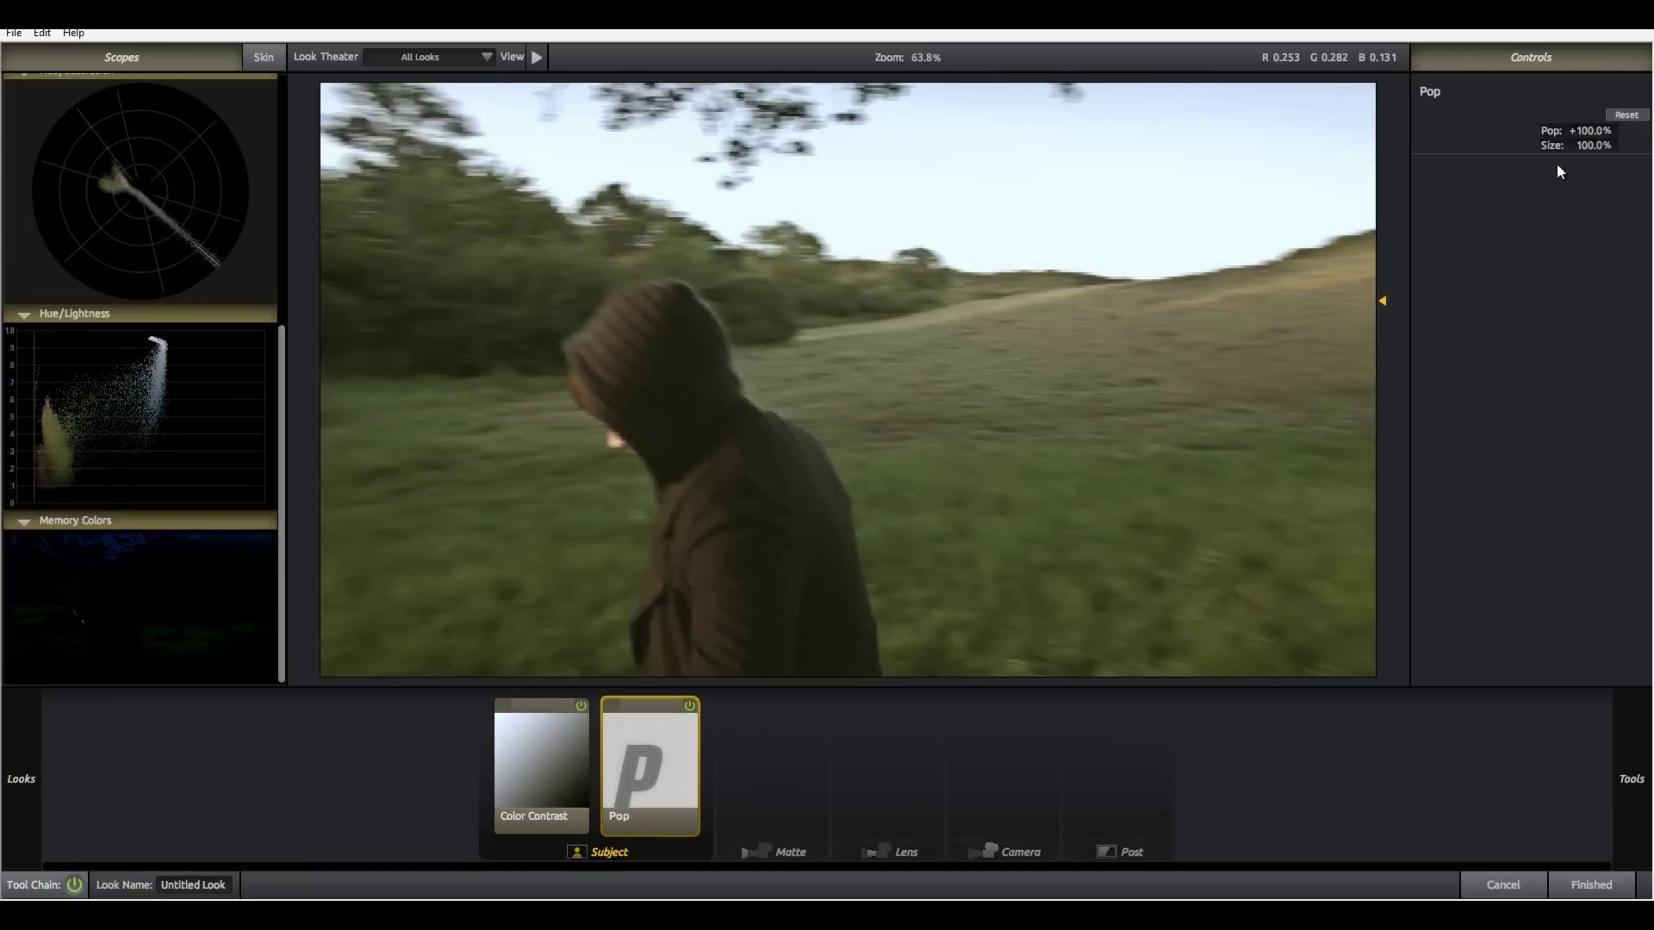
click(694, 706)
click(691, 708)
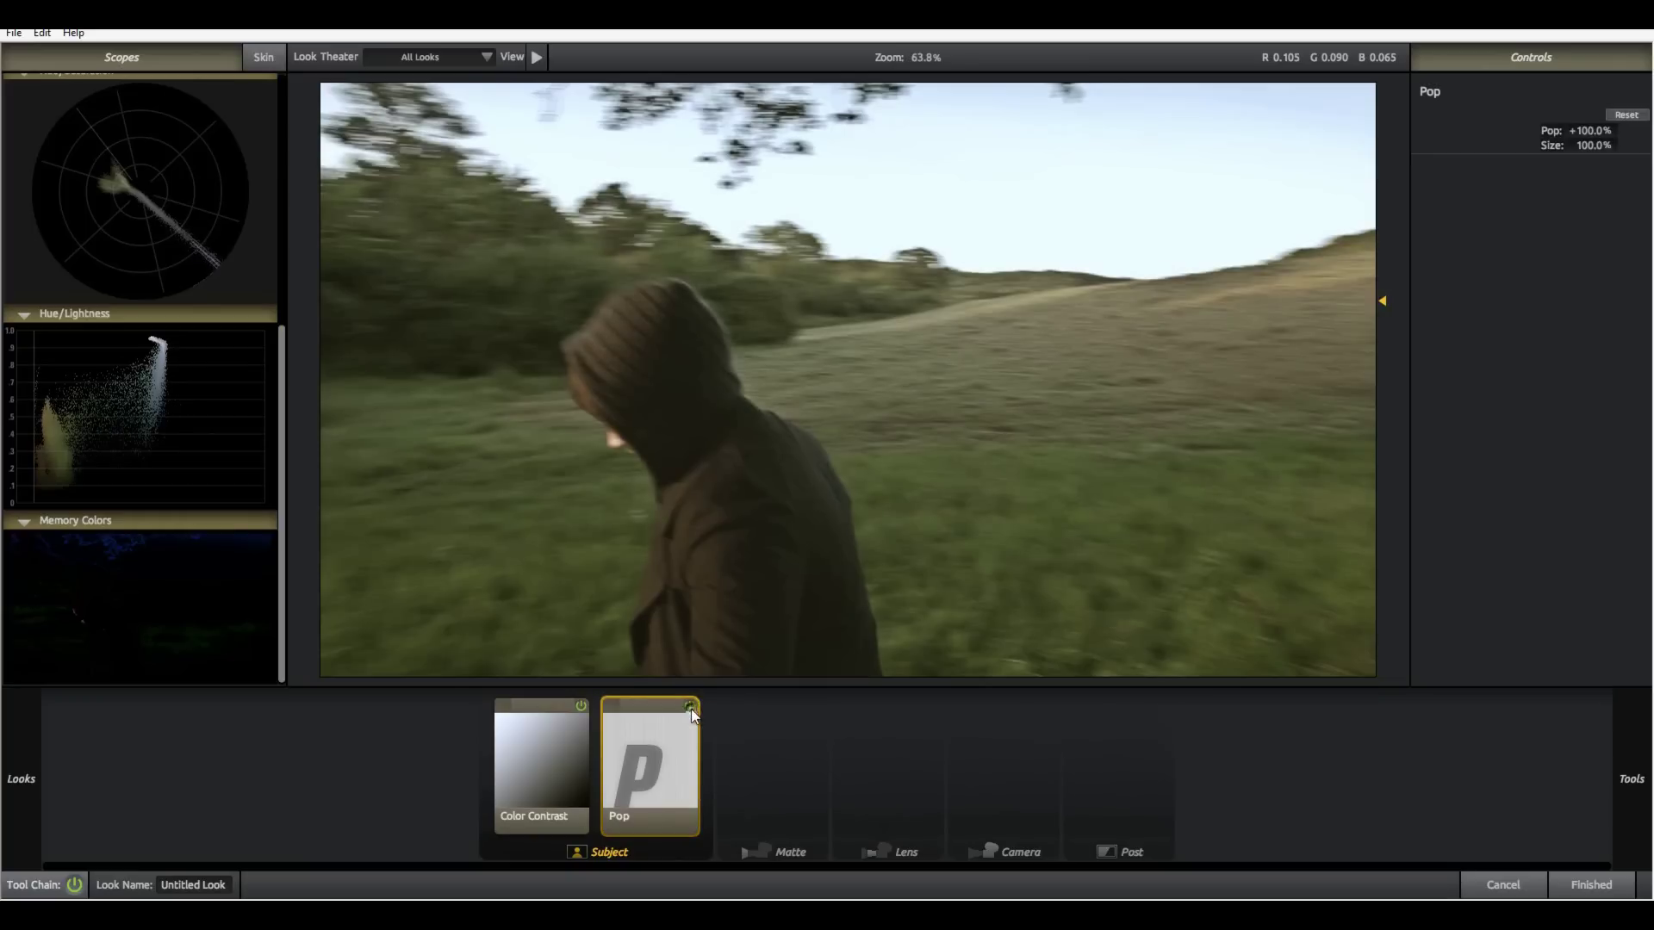
- Set the Pop amount to +25%
click(1593, 130)
text(25)
key(Return)
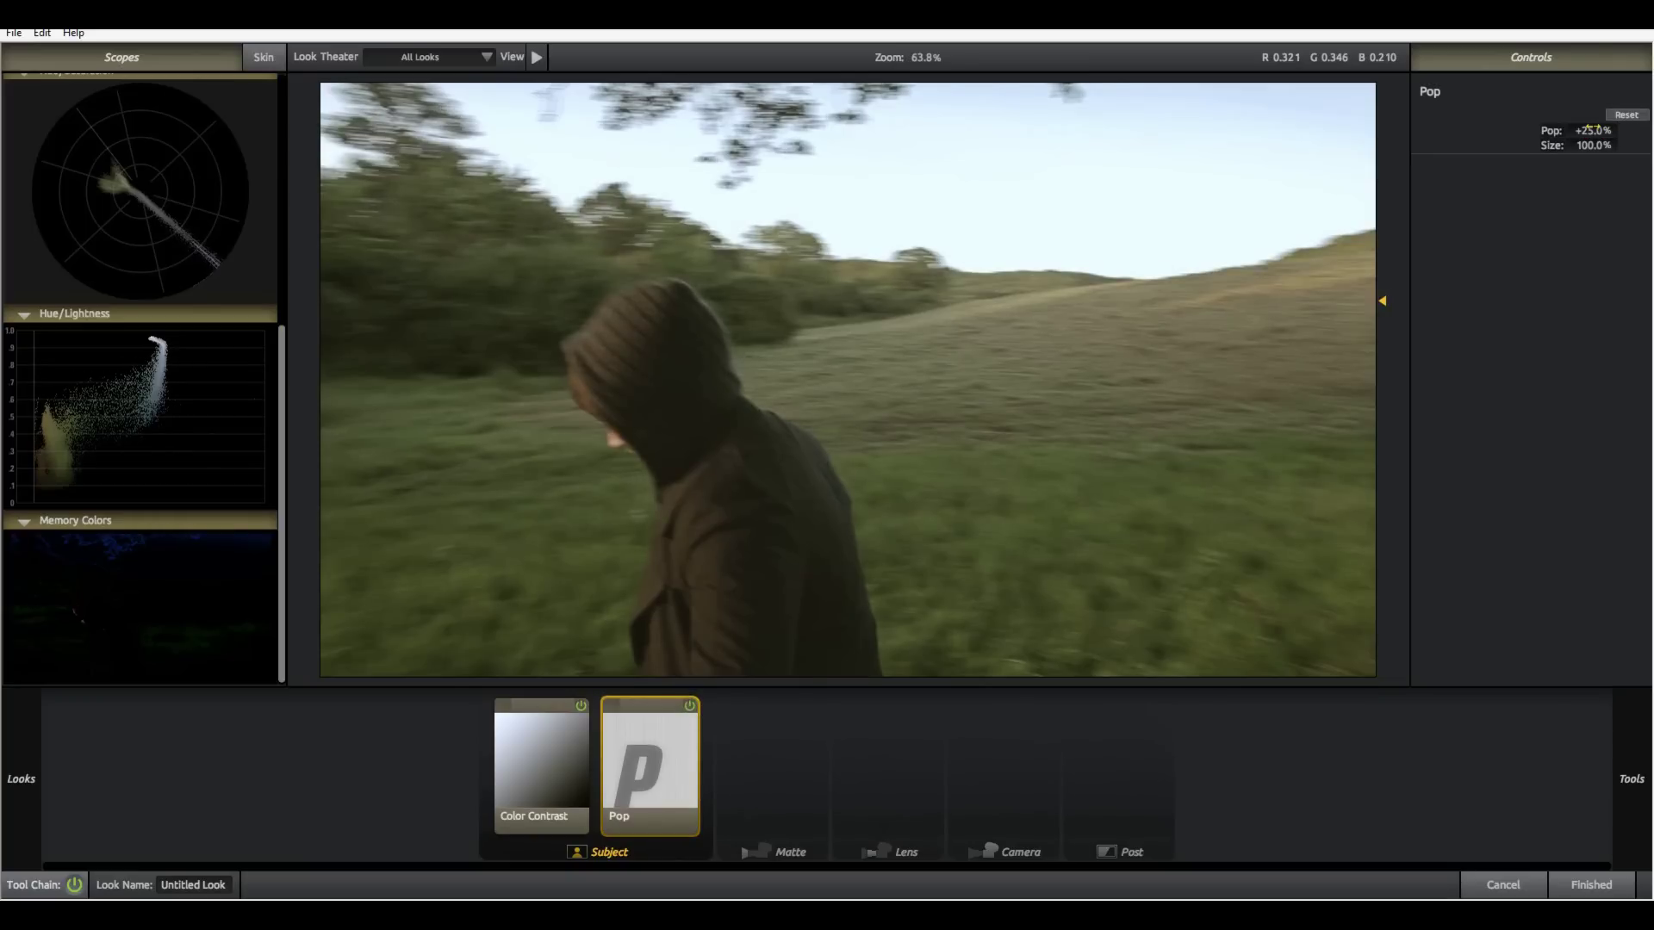
- Add a Gradient to the Matte stage
mouse_move(1646, 431)
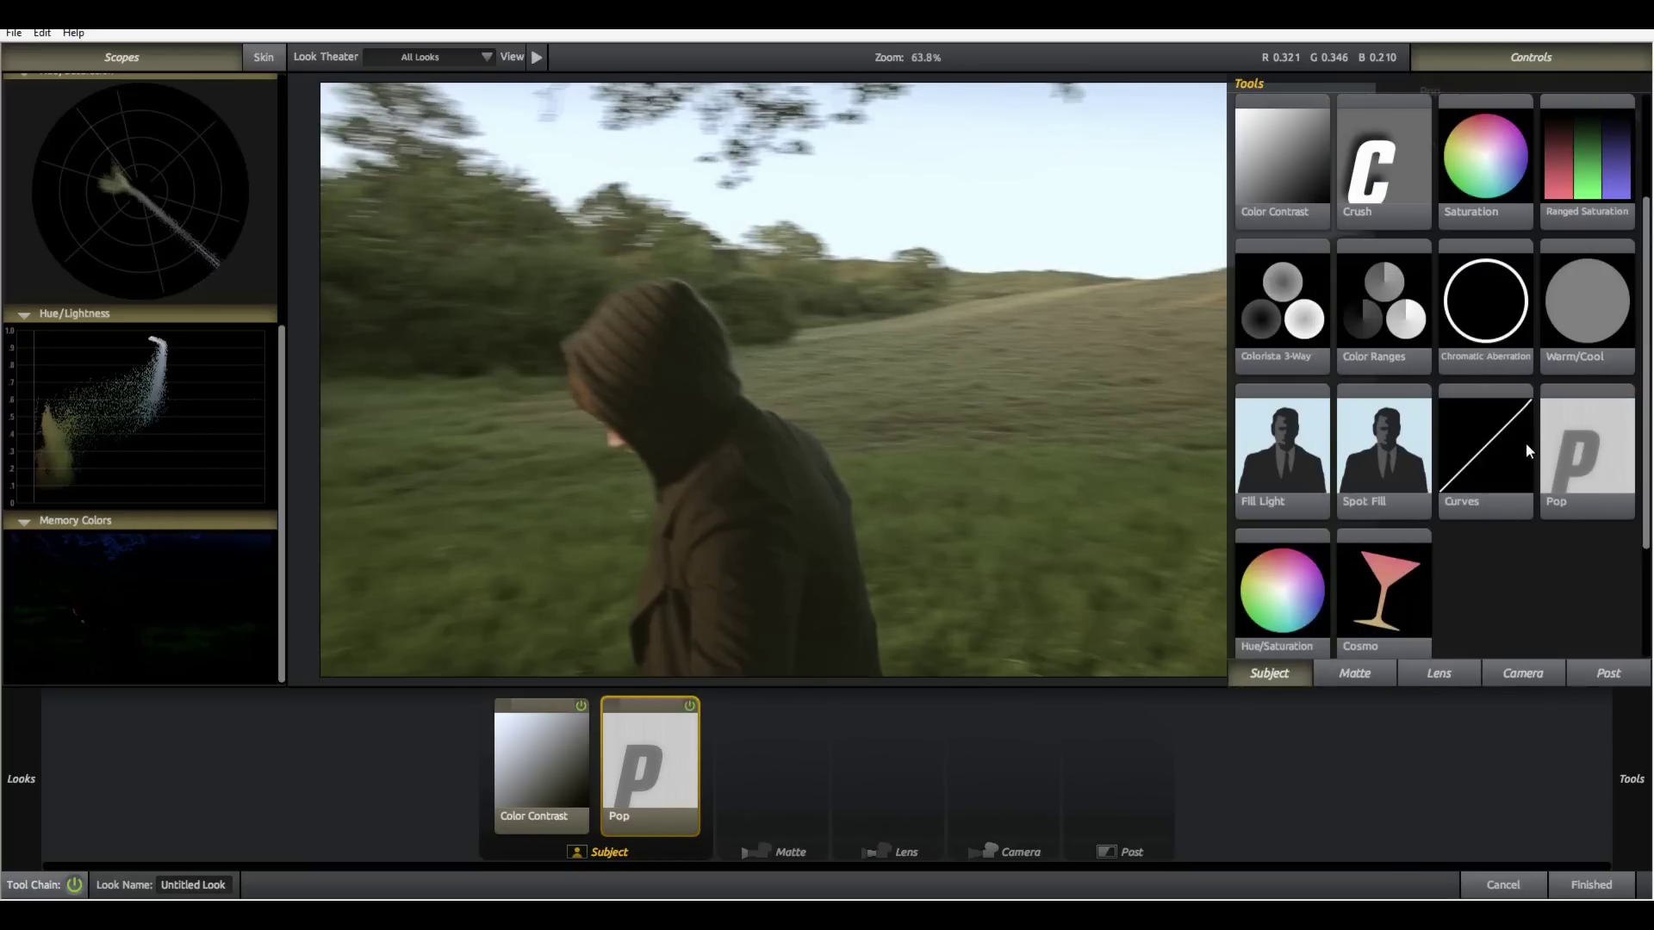
click(1352, 677)
scroll(1398, 581, up, 3)
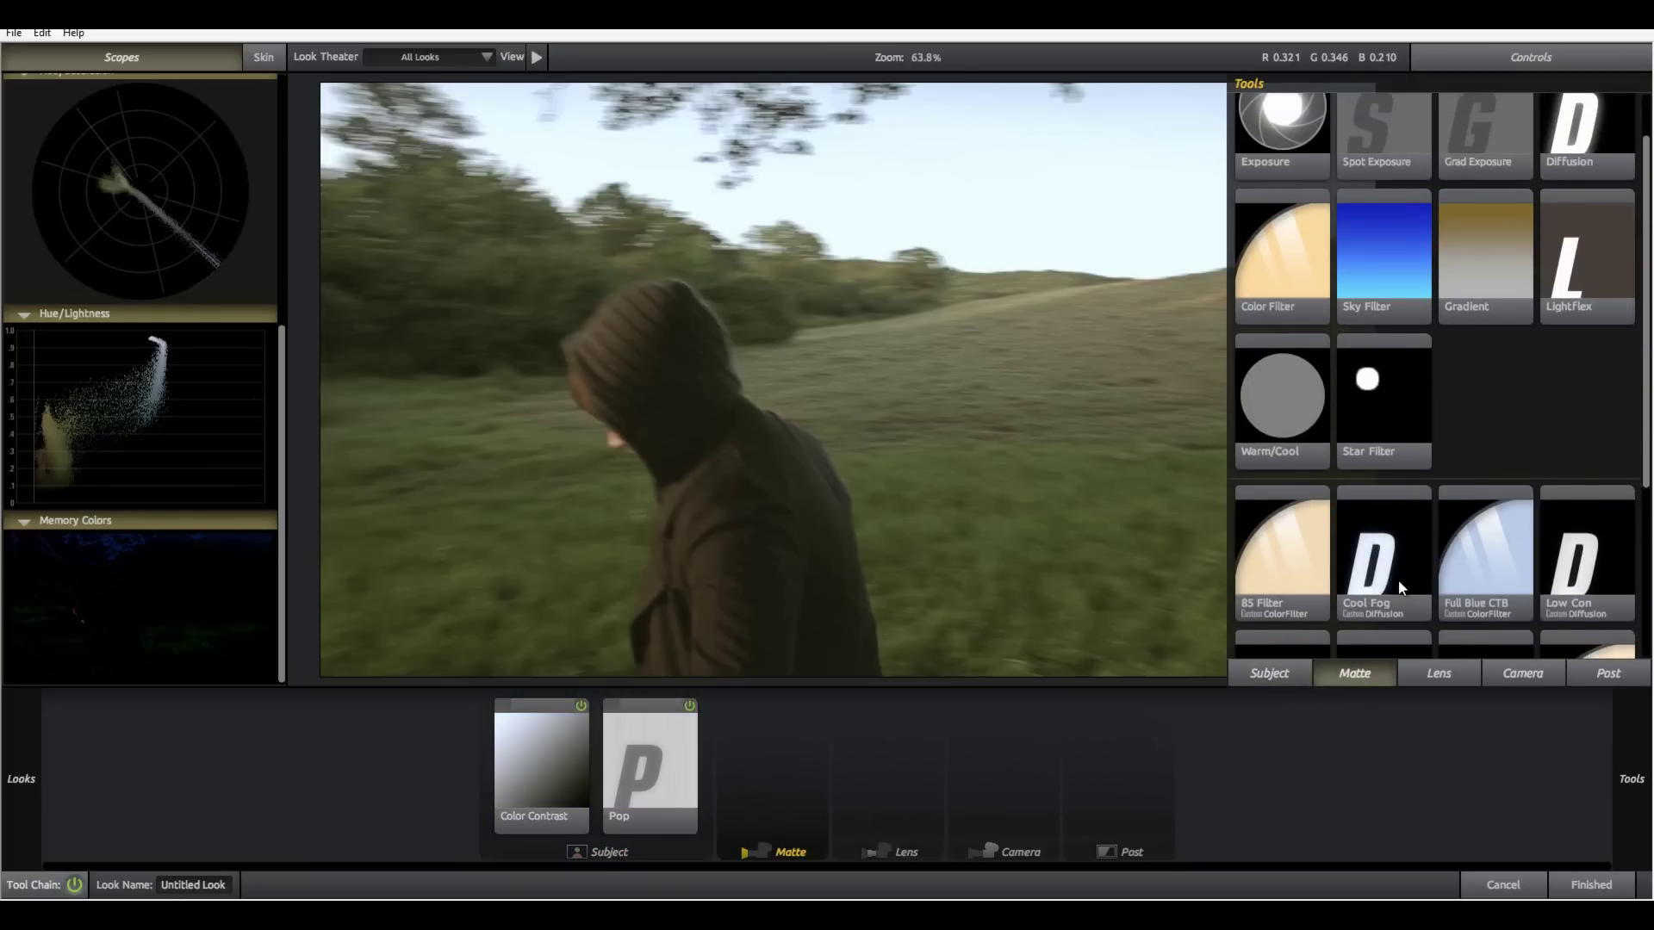
double_click(1499, 323)
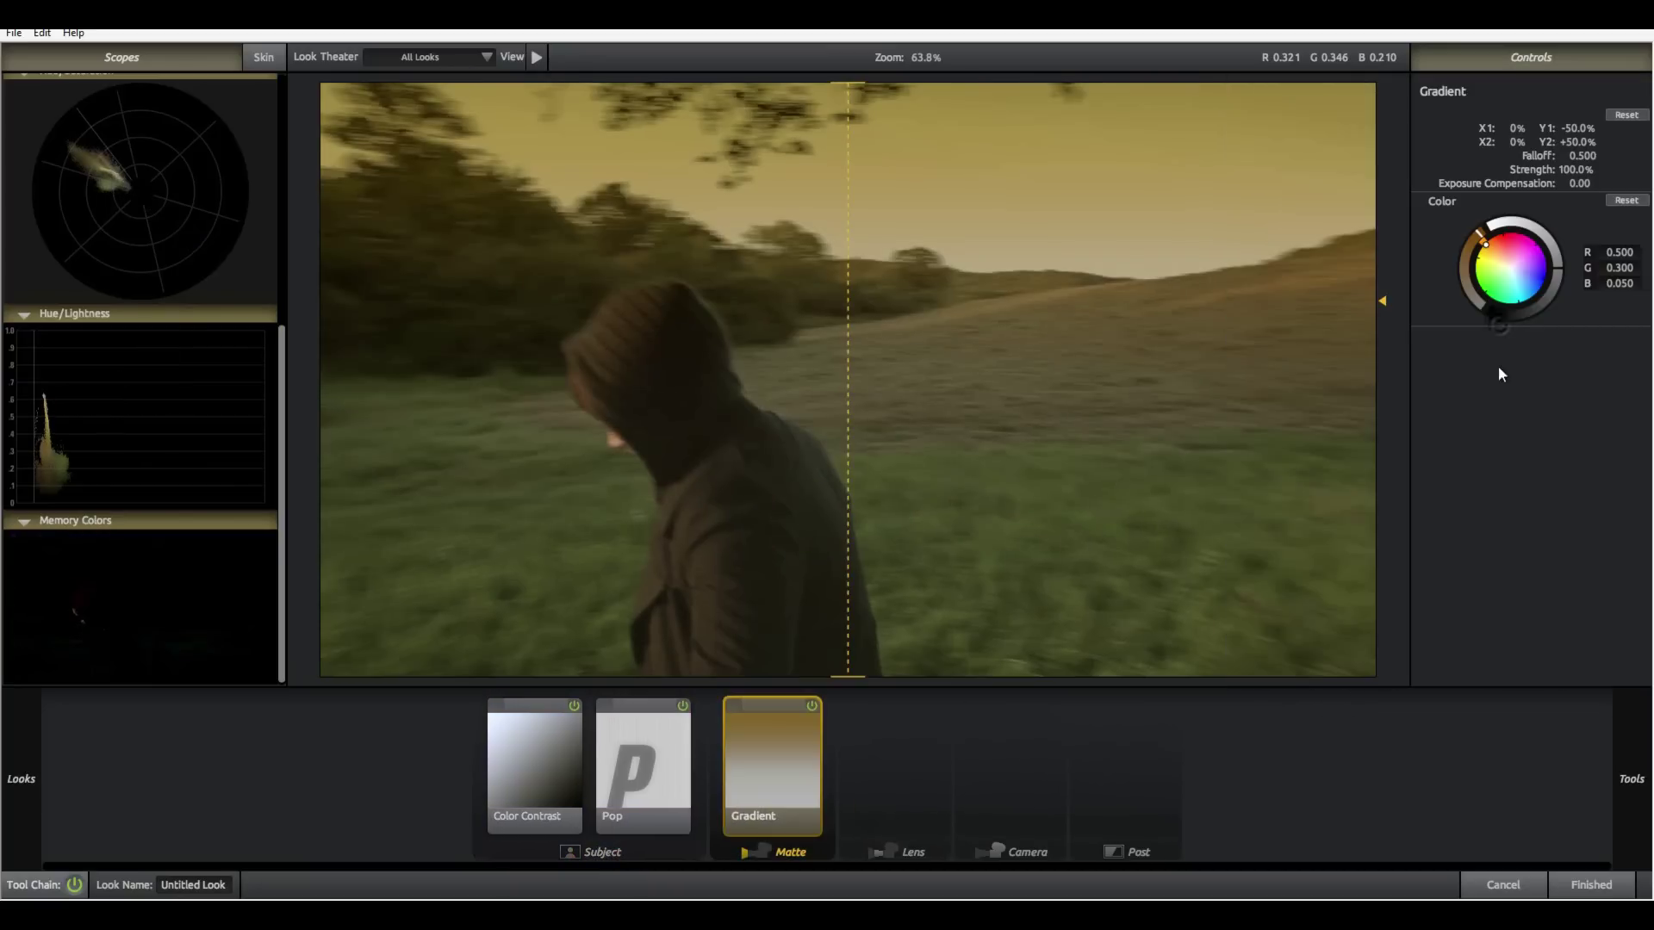
- Compare the footage and its scopes with the Gradient switched off, and switch it back on
click(811, 706)
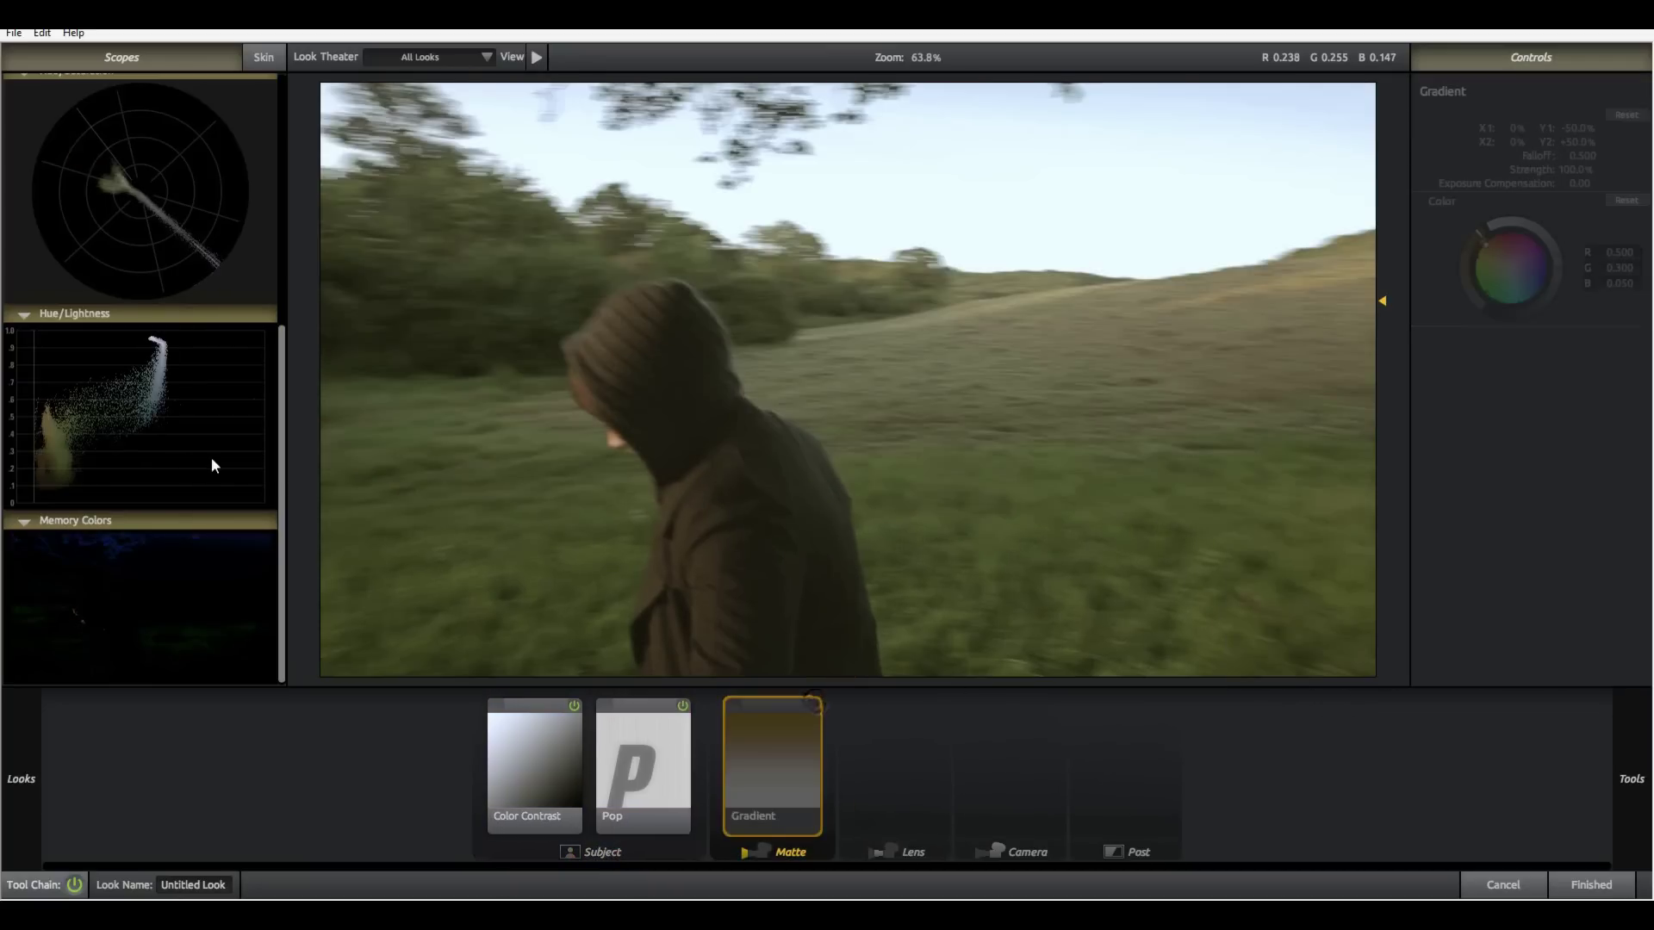
drag(282, 474, 246, 157)
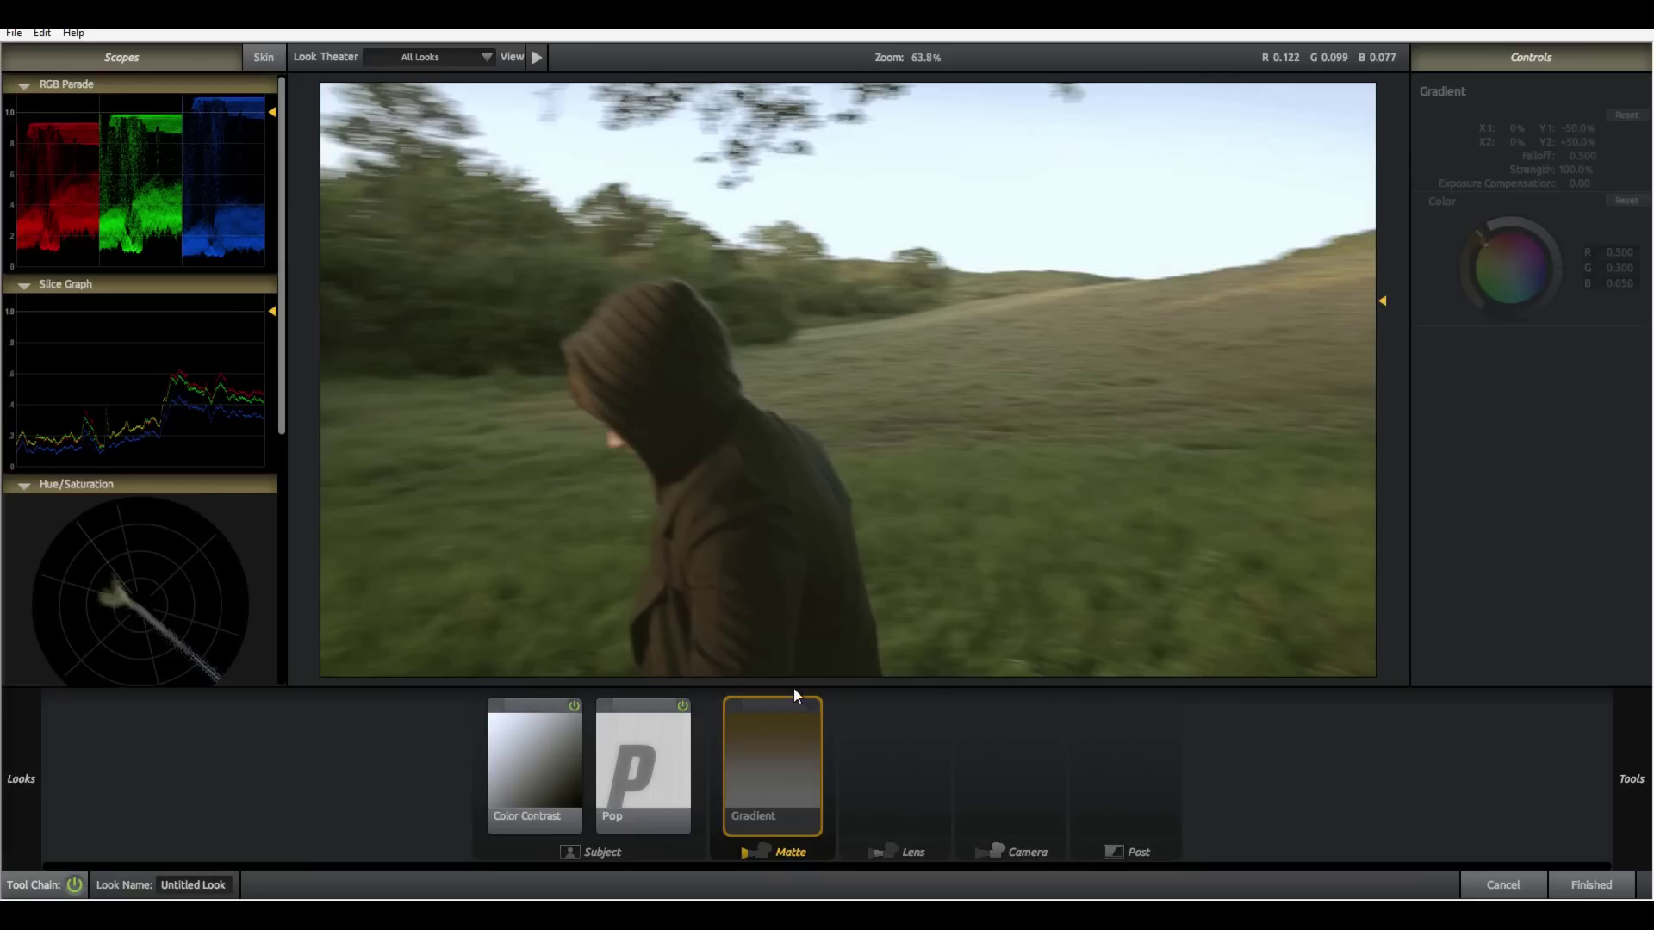
click(814, 703)
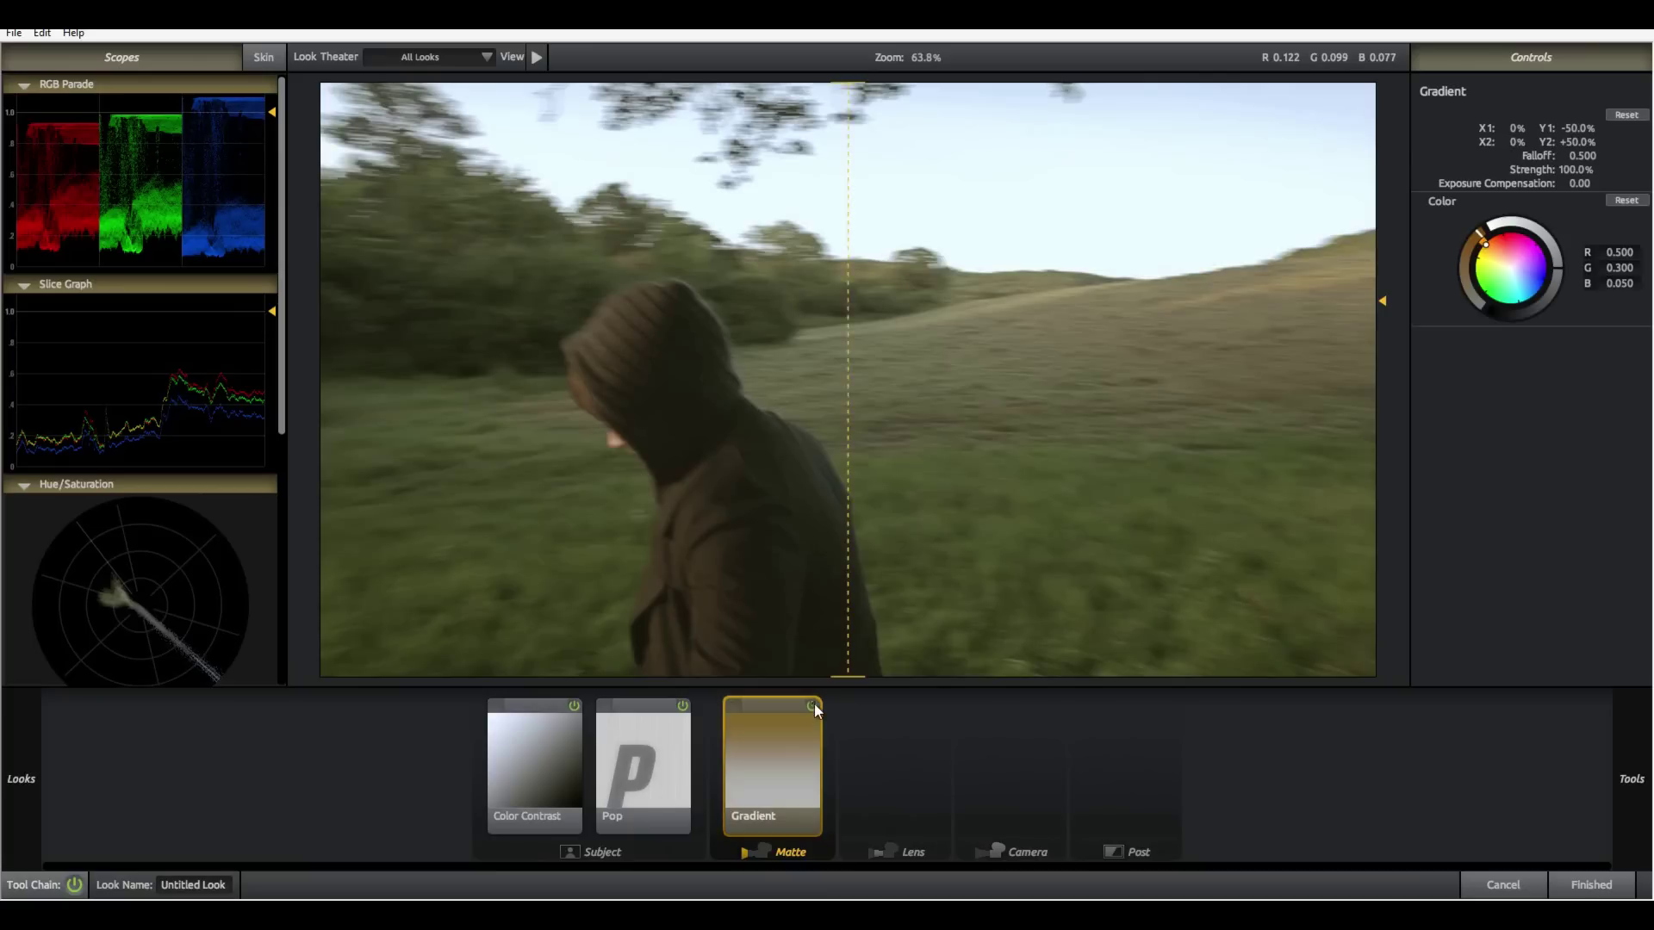
- Turn the Gradient into a blue sky tint (R 0.013, G 0.359, B 0.500) at 58% strength, ending just below mid-frame
drag(845, 679, 850, 425)
drag(1566, 170, 1550, 171)
click(1519, 292)
drag(1583, 356, 1609, 600)
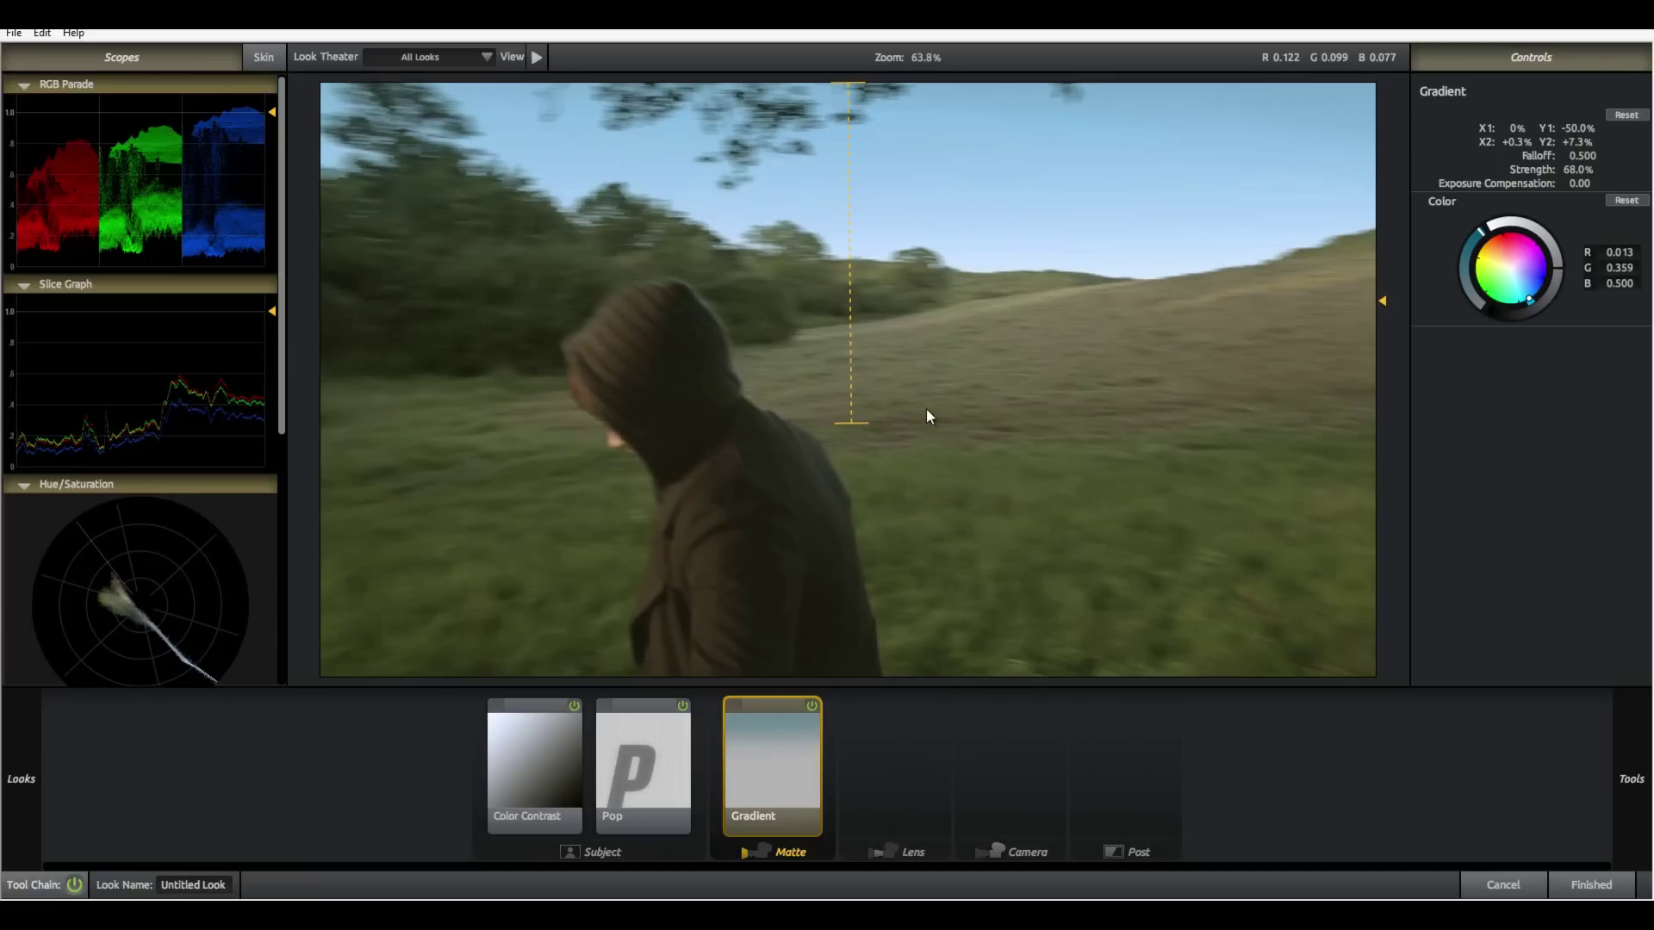
drag(851, 422, 834, 416)
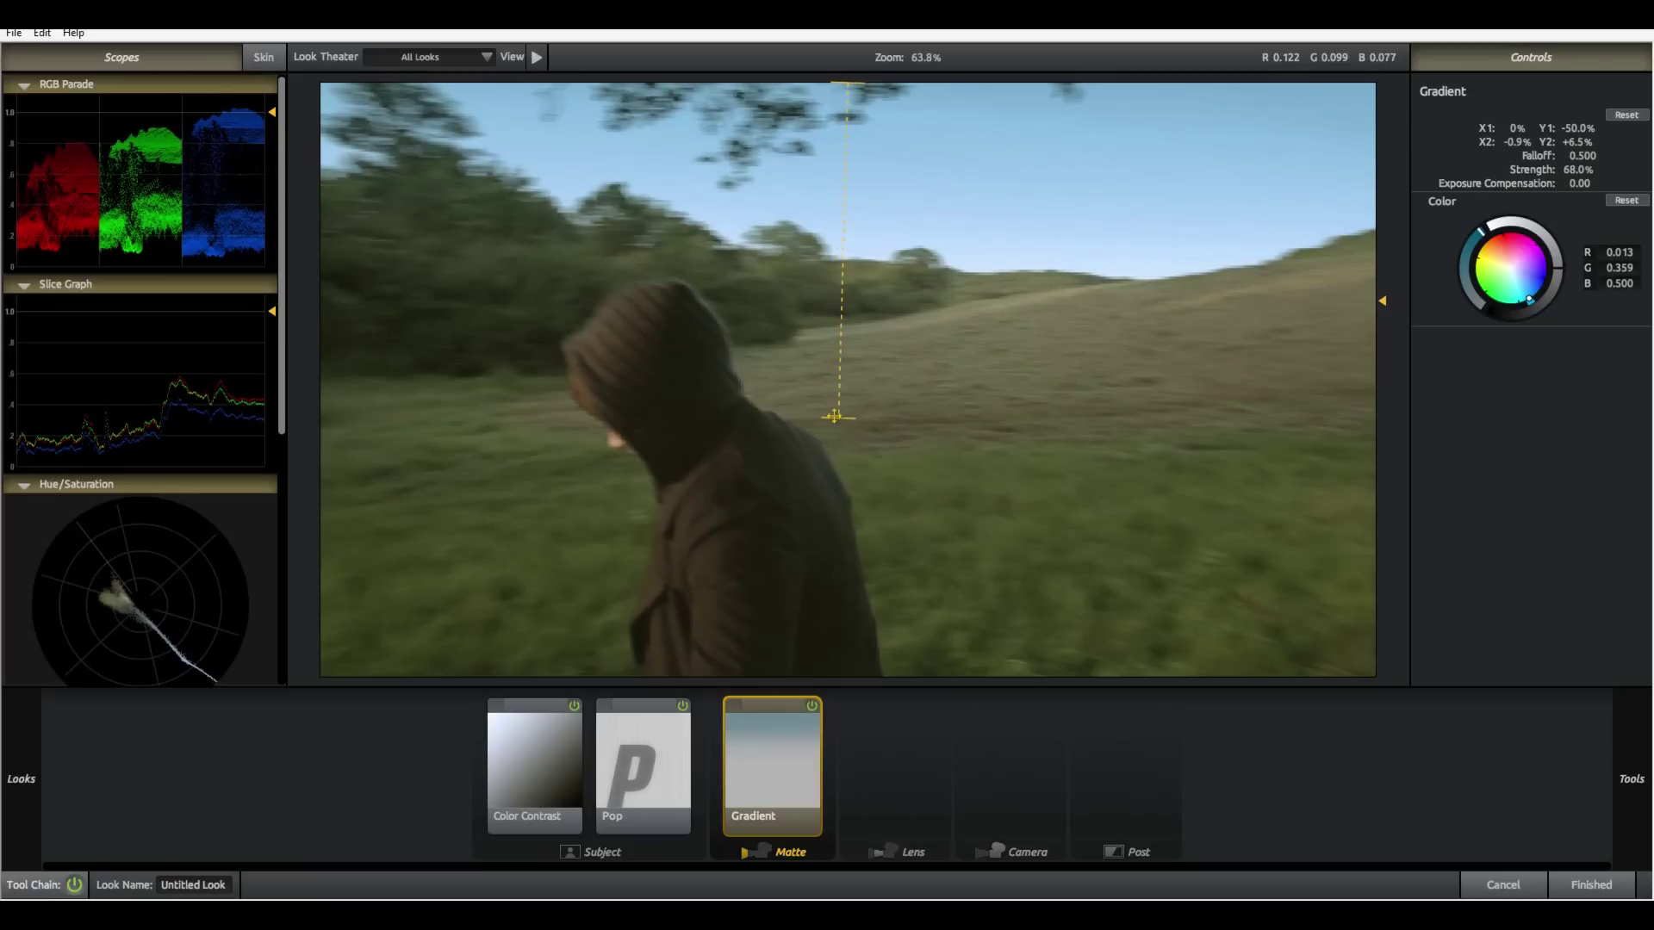
drag(1583, 172, 1571, 172)
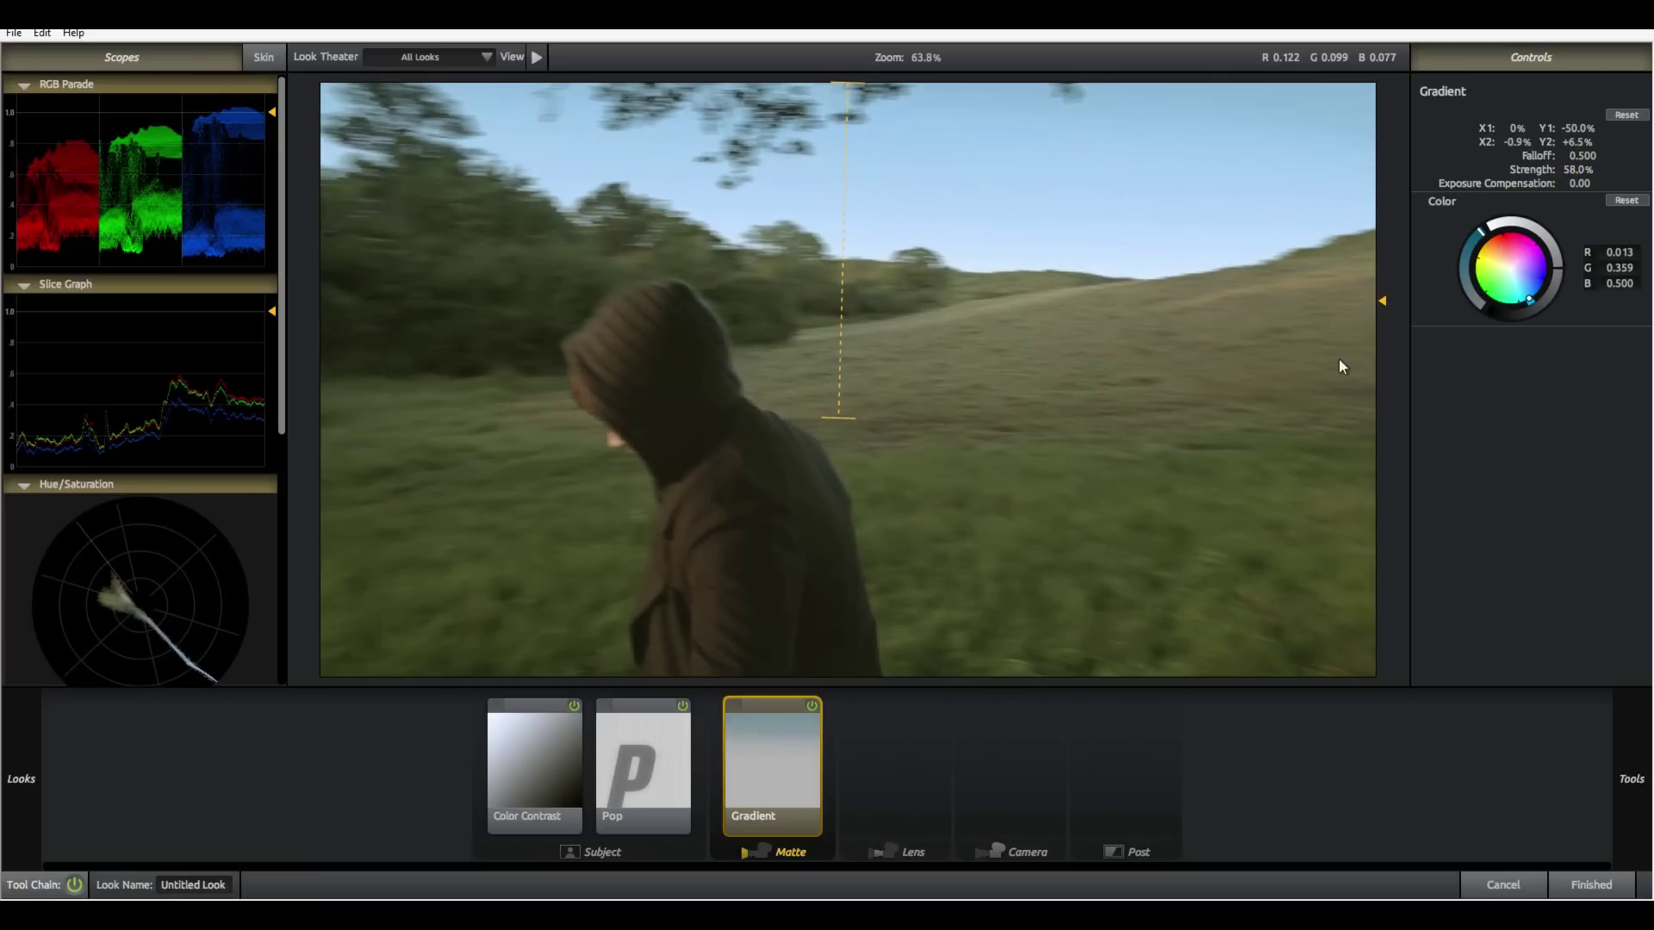
drag(828, 415, 840, 416)
- Add a Vignette to the Lens stage
mouse_move(1631, 778)
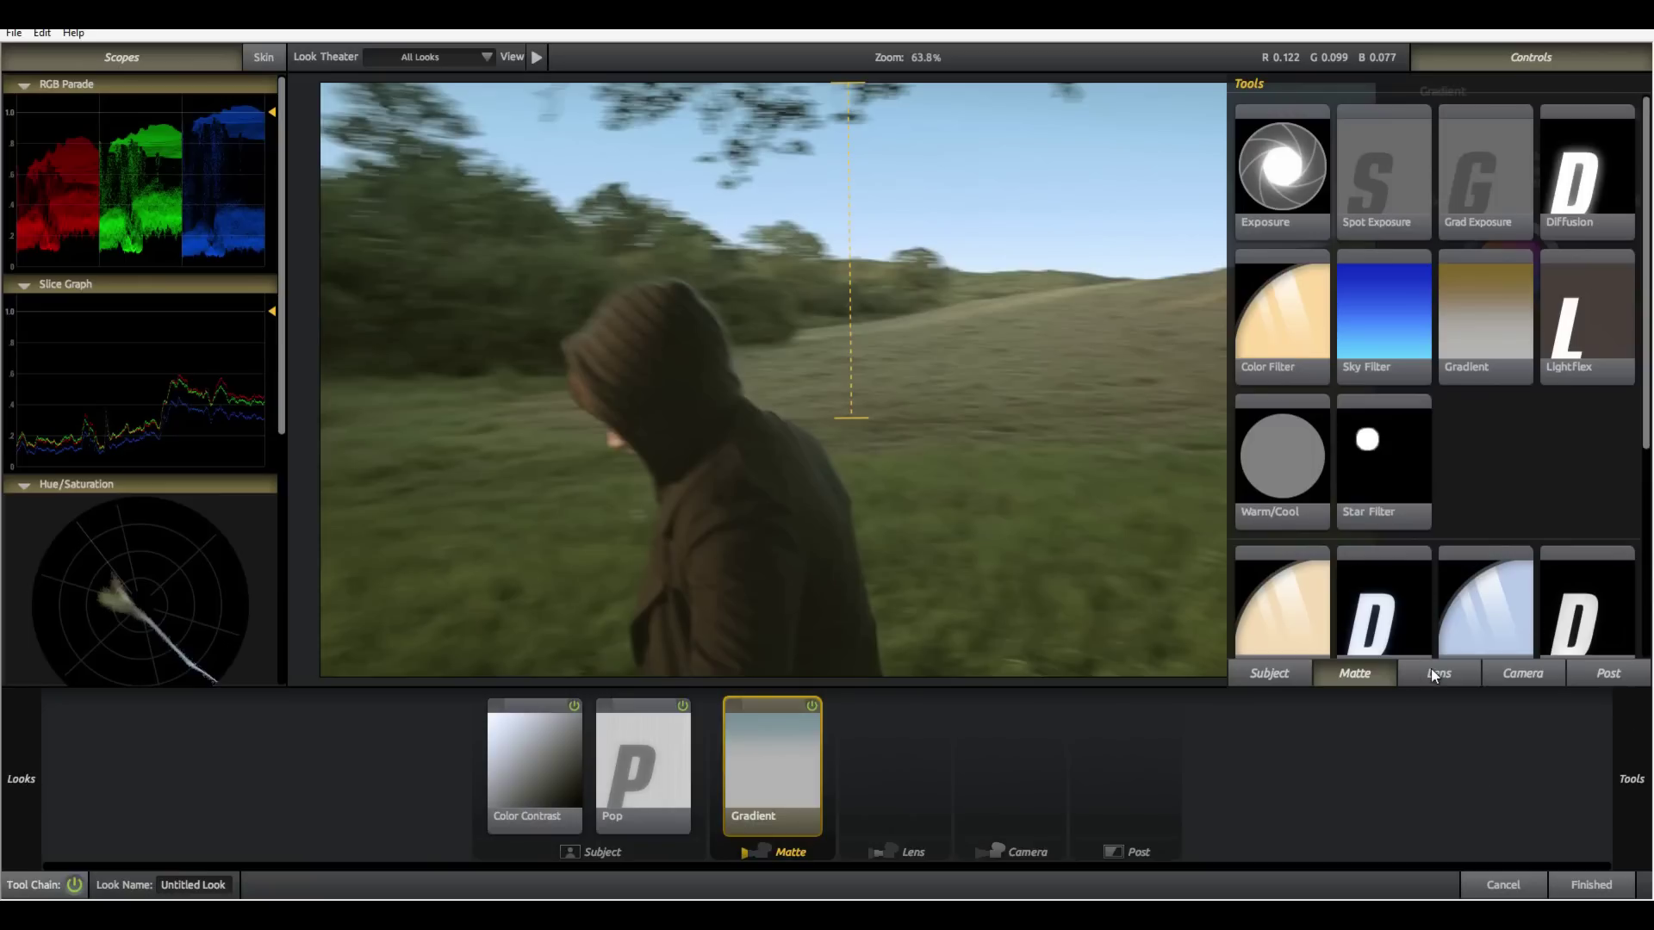
scroll(1413, 568, down, 2)
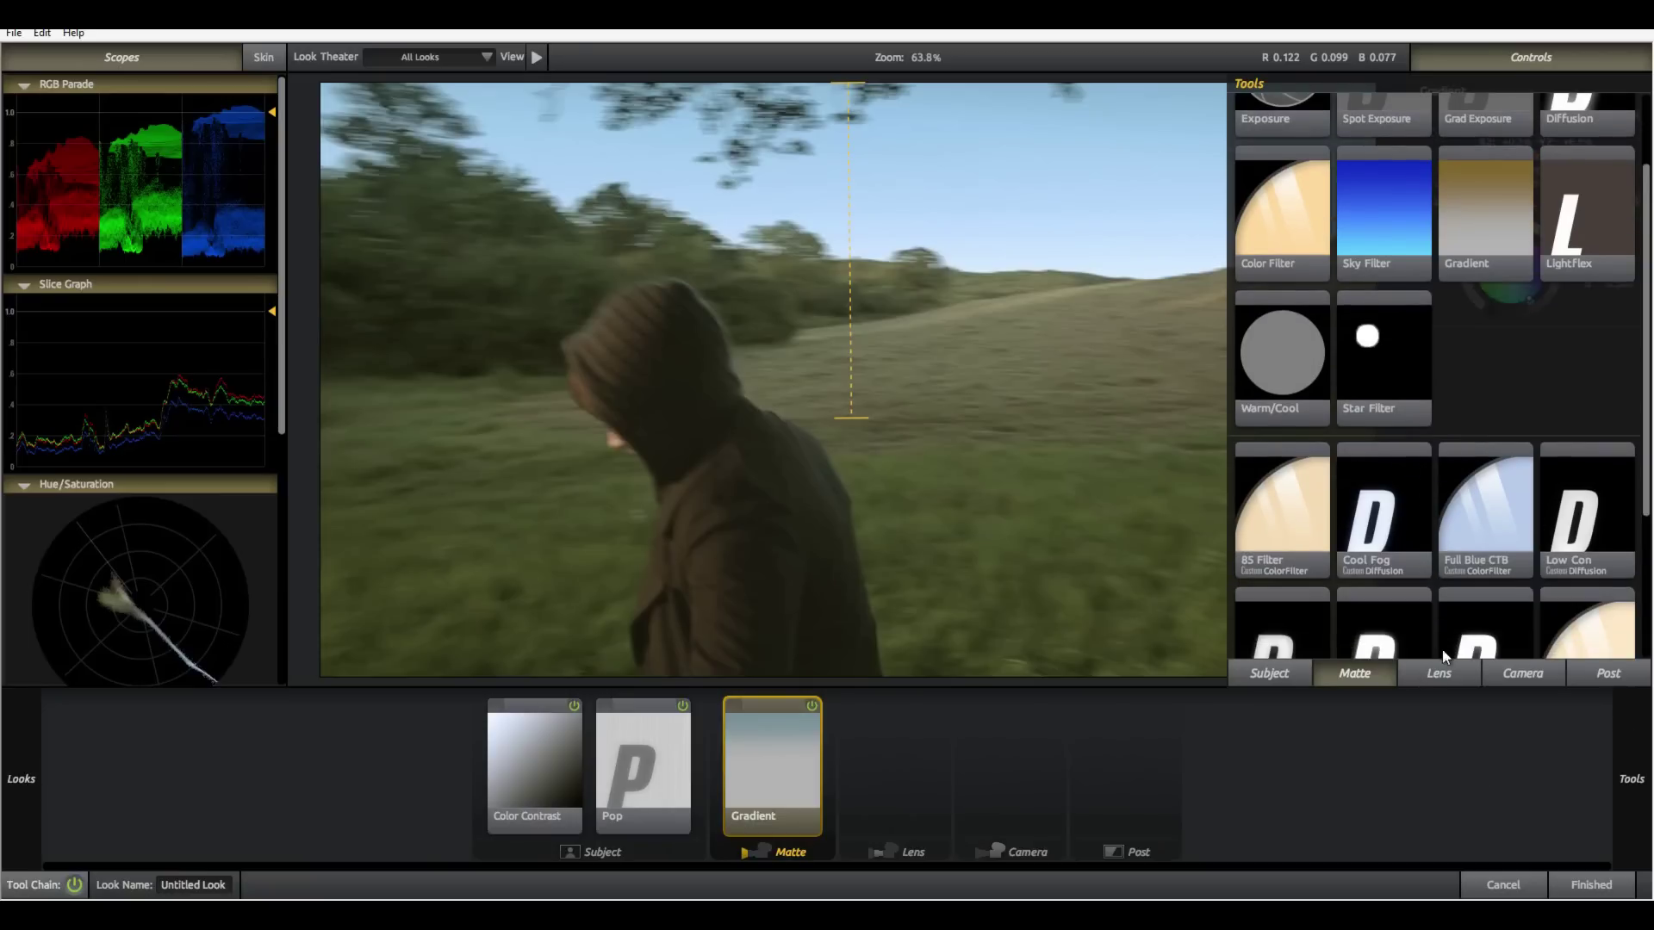
click(1445, 667)
double_click(1595, 198)
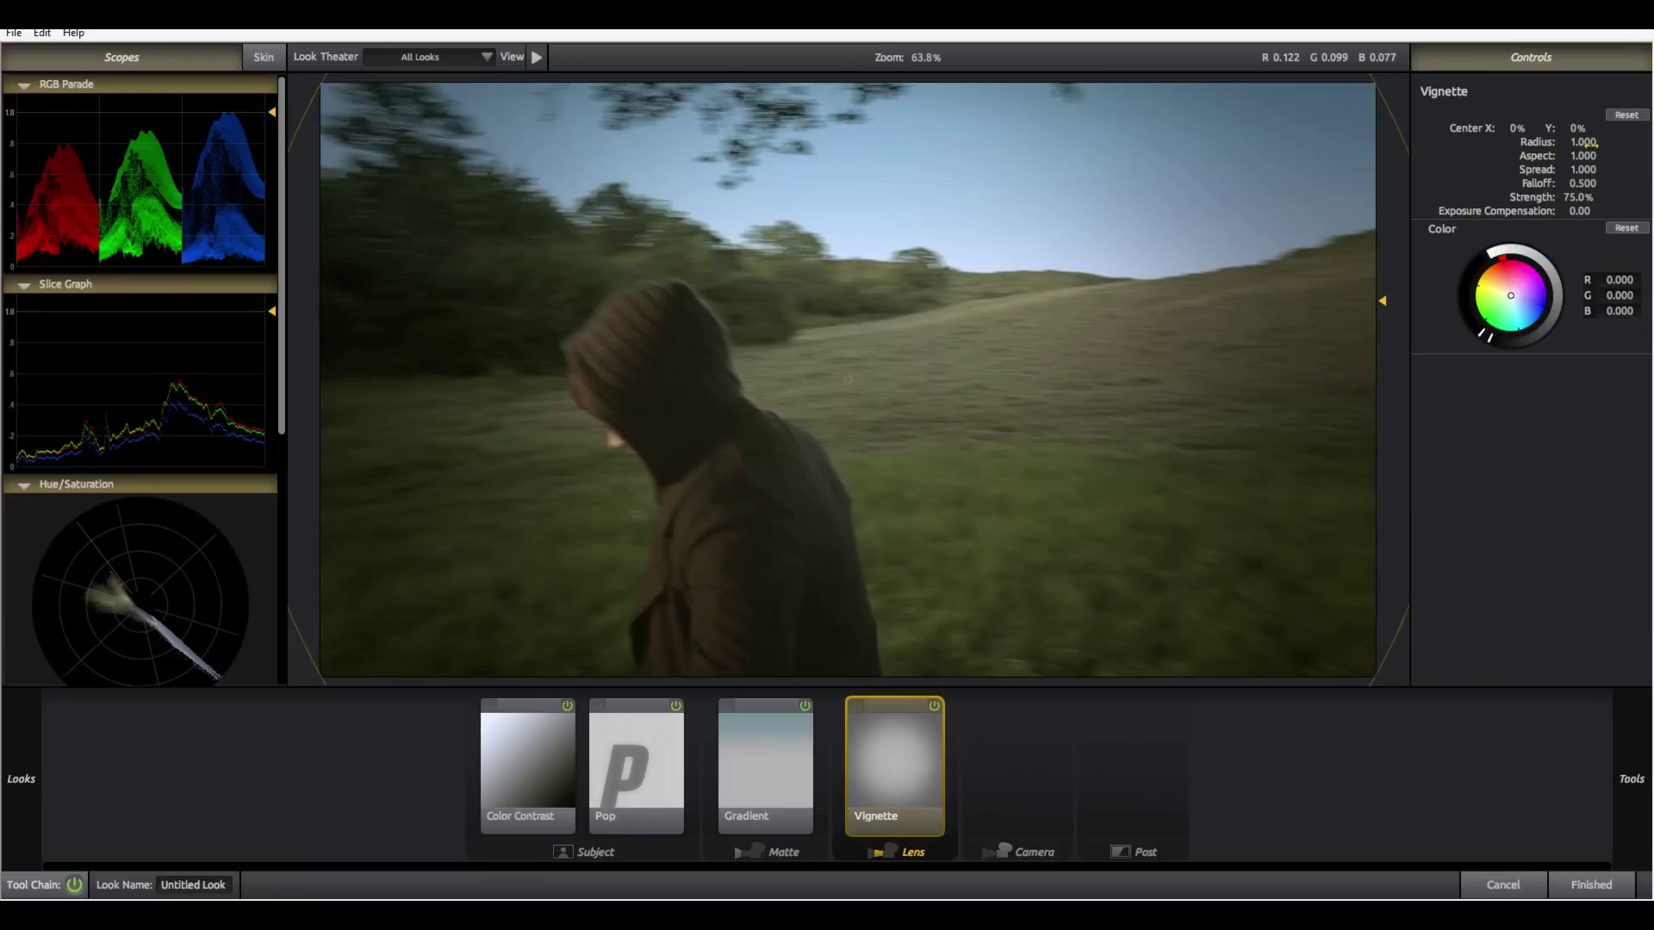
- Set the Vignette's radius to 0.574, aspect to 2.037, spread to 0.992 and strength to 60%
drag(1584, 141, 1447, 128)
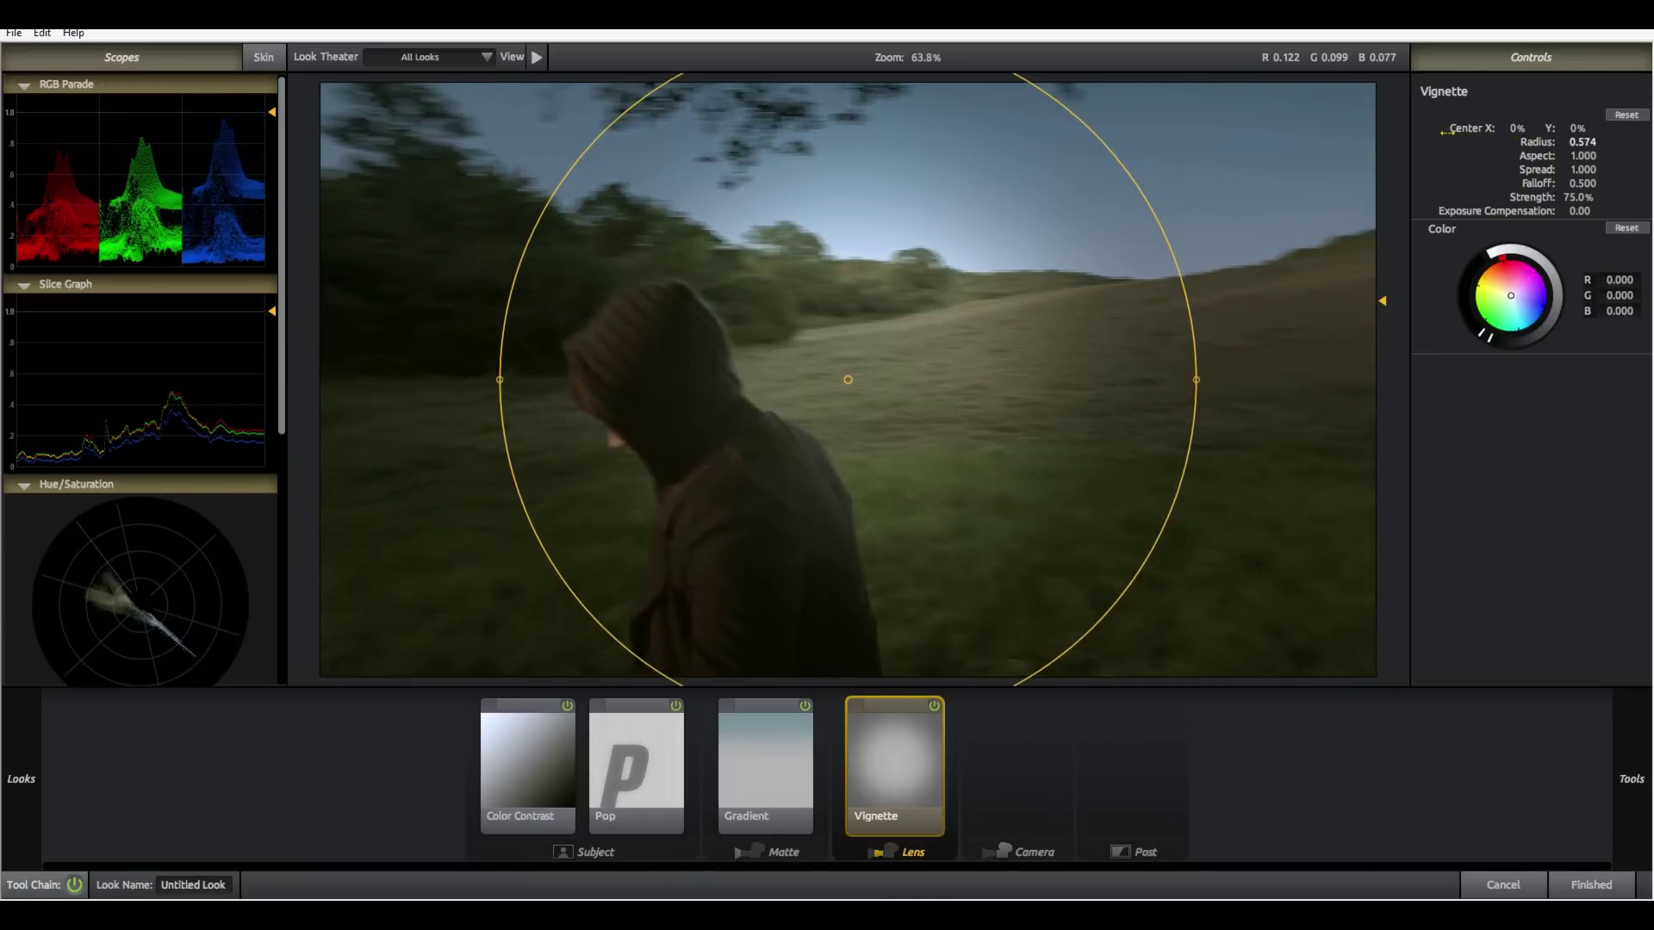
drag(1583, 156, 1569, 156)
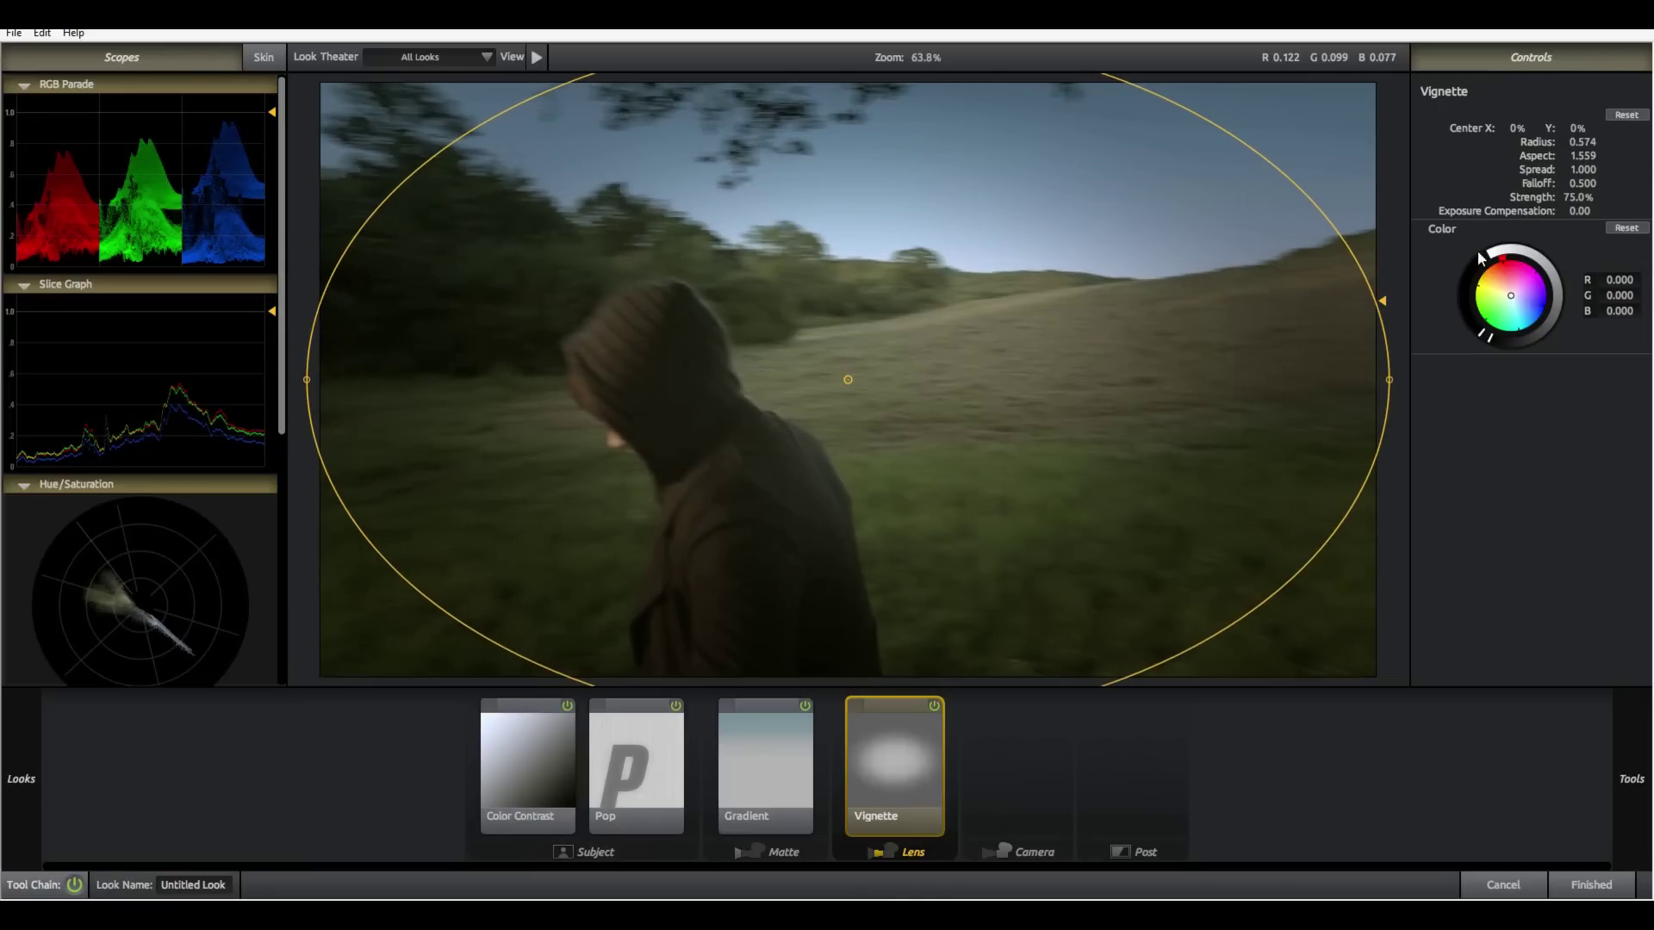
drag(1389, 383, 1561, 372)
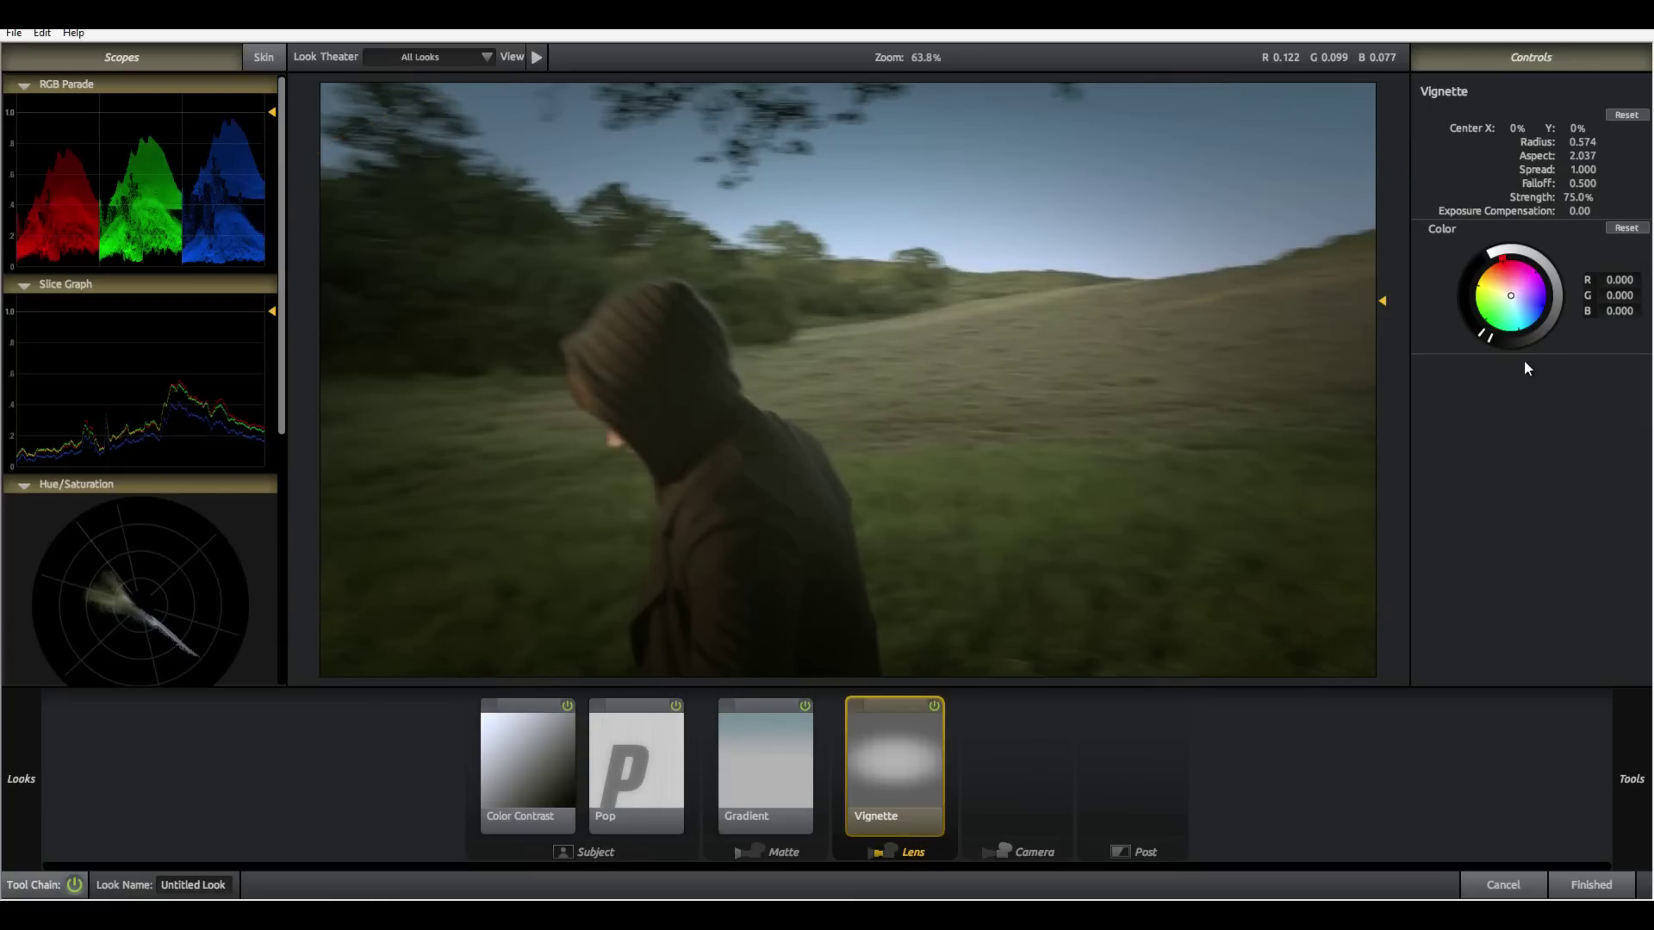
drag(1583, 170, 1574, 203)
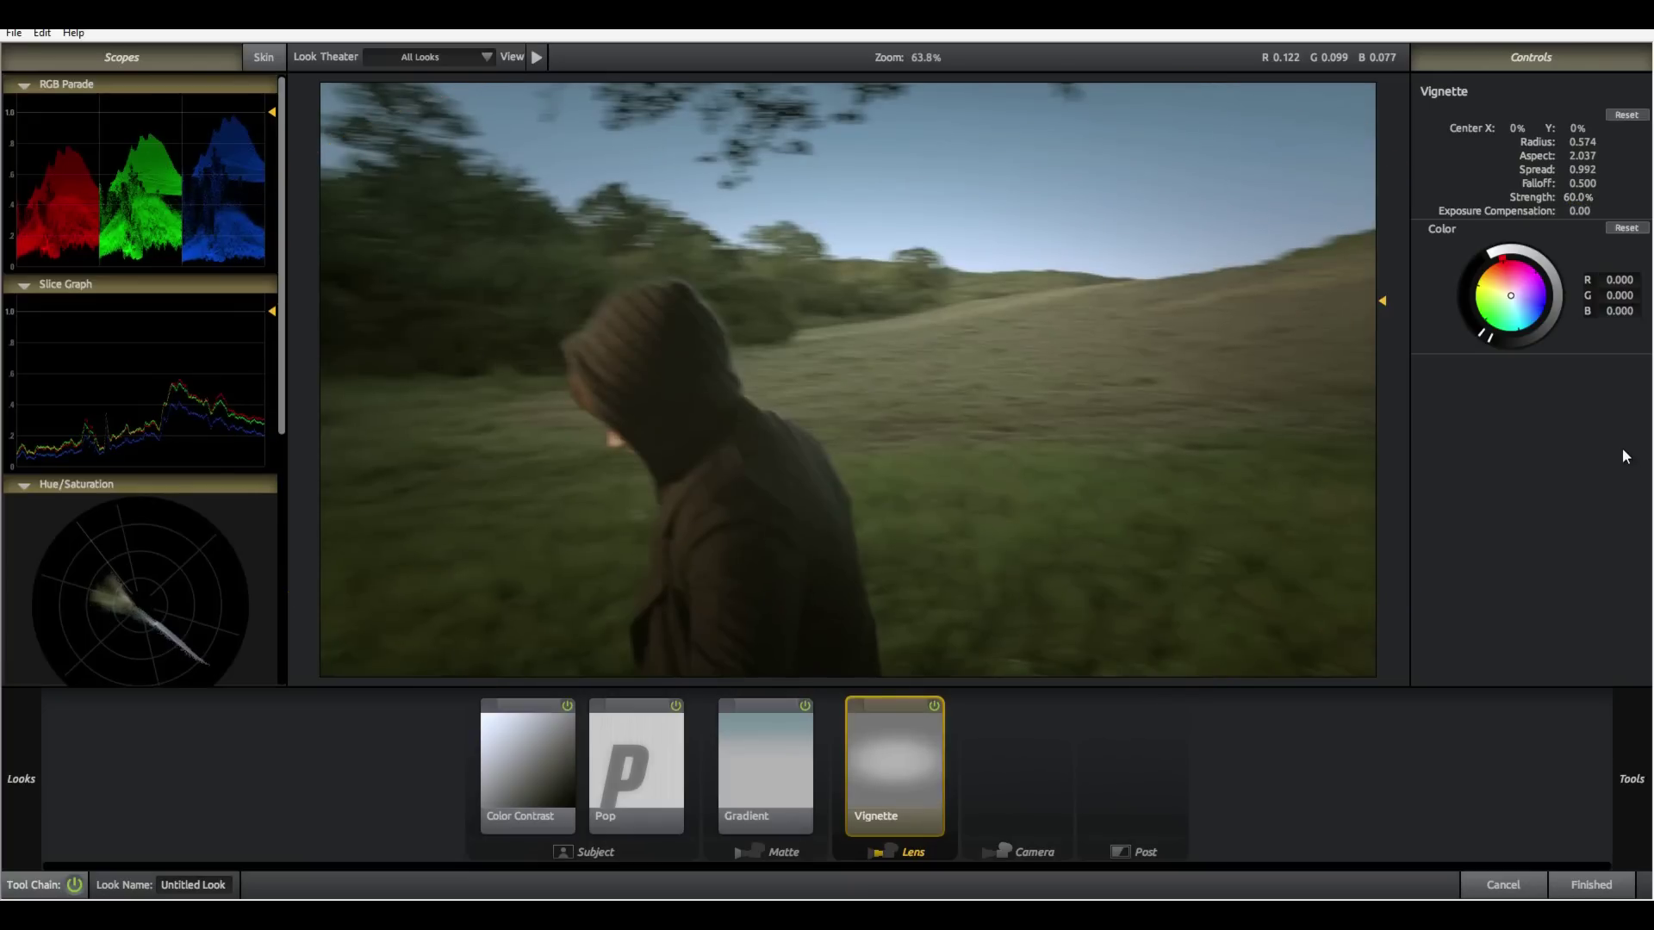
- Add Contrast at +0.100 and Curves with contrast +0.330 and midtones +0.230 to the Camera stage
mouse_move(1628, 780)
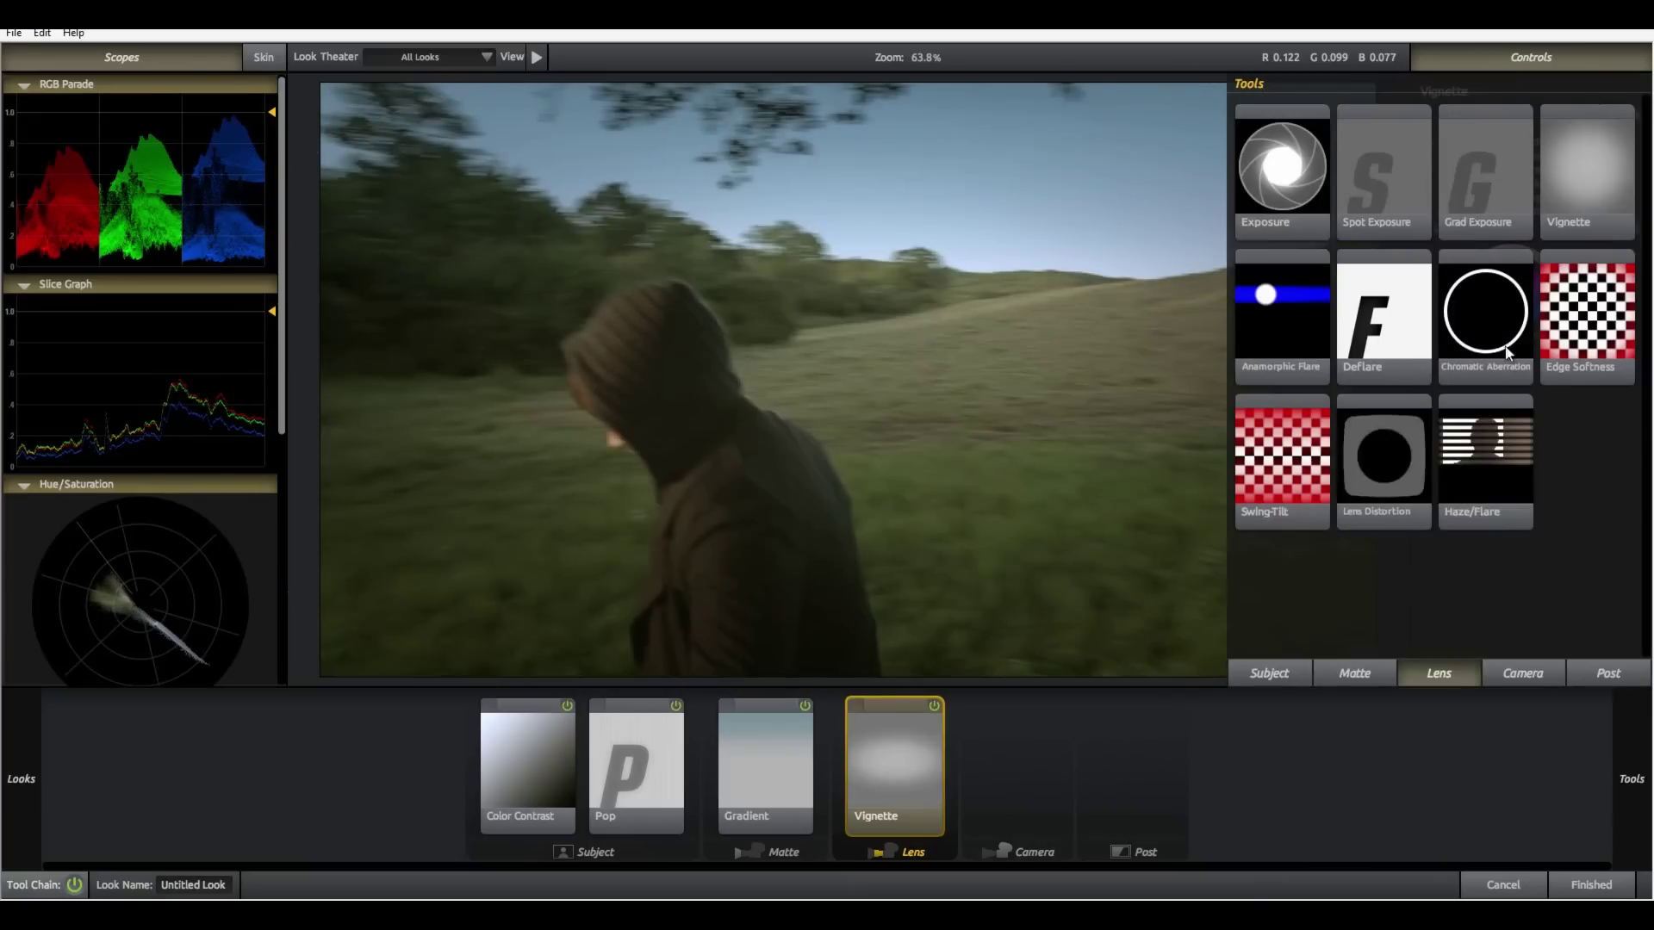
click(1508, 673)
click(1296, 318)
drag(1592, 131, 1602, 130)
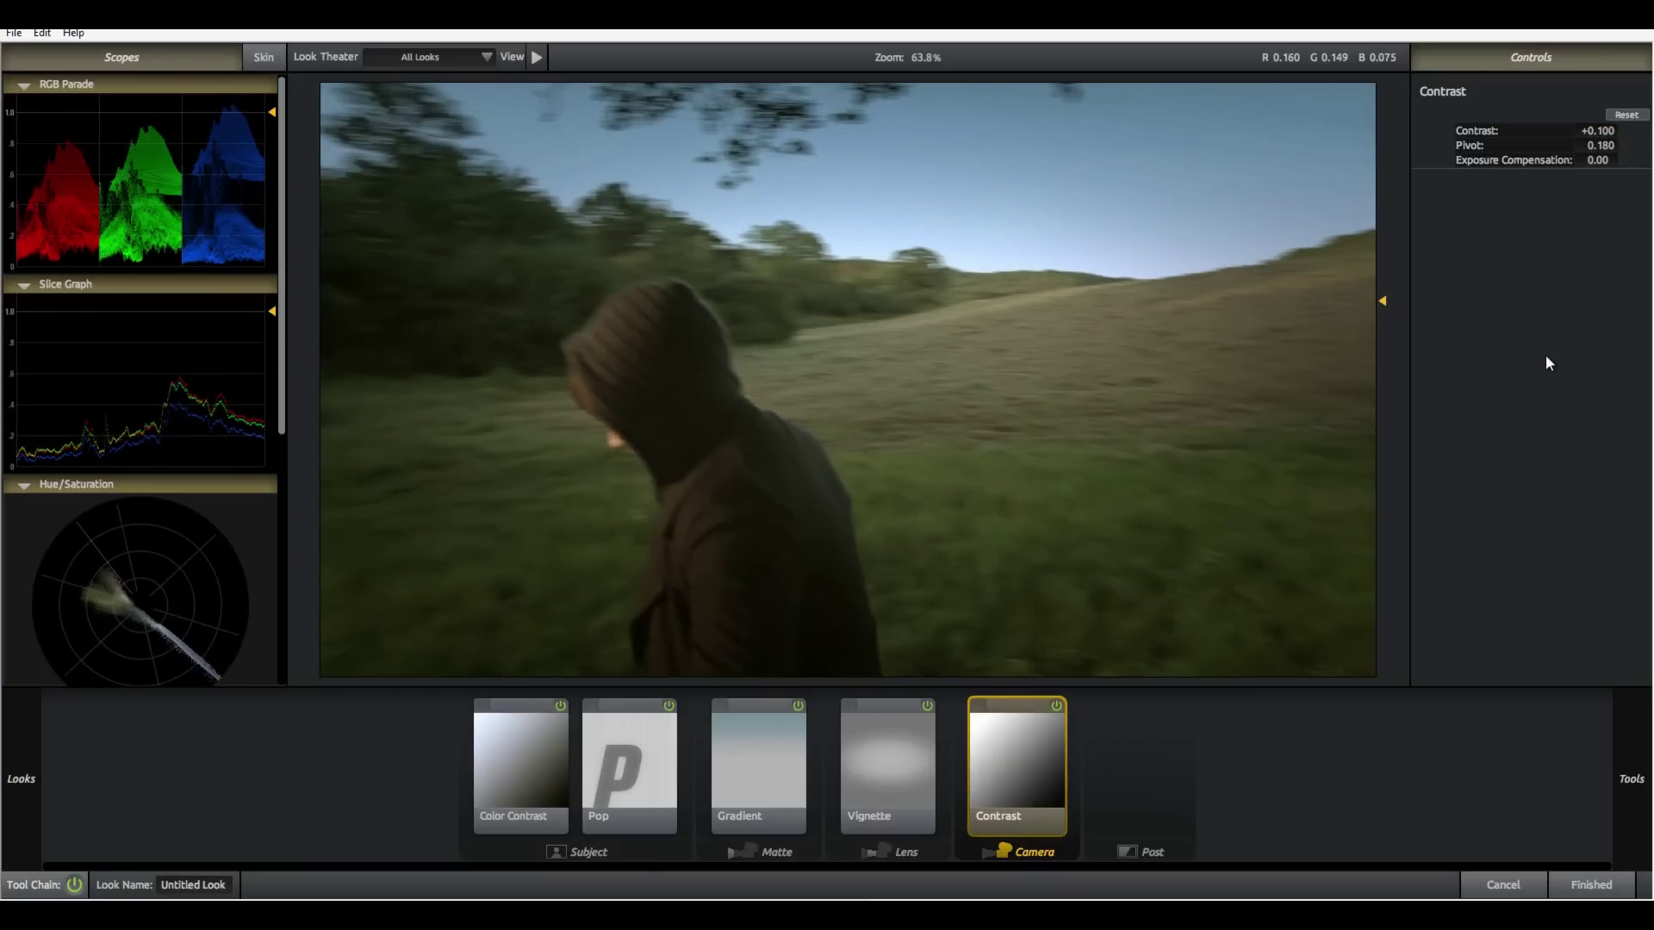
click(1383, 540)
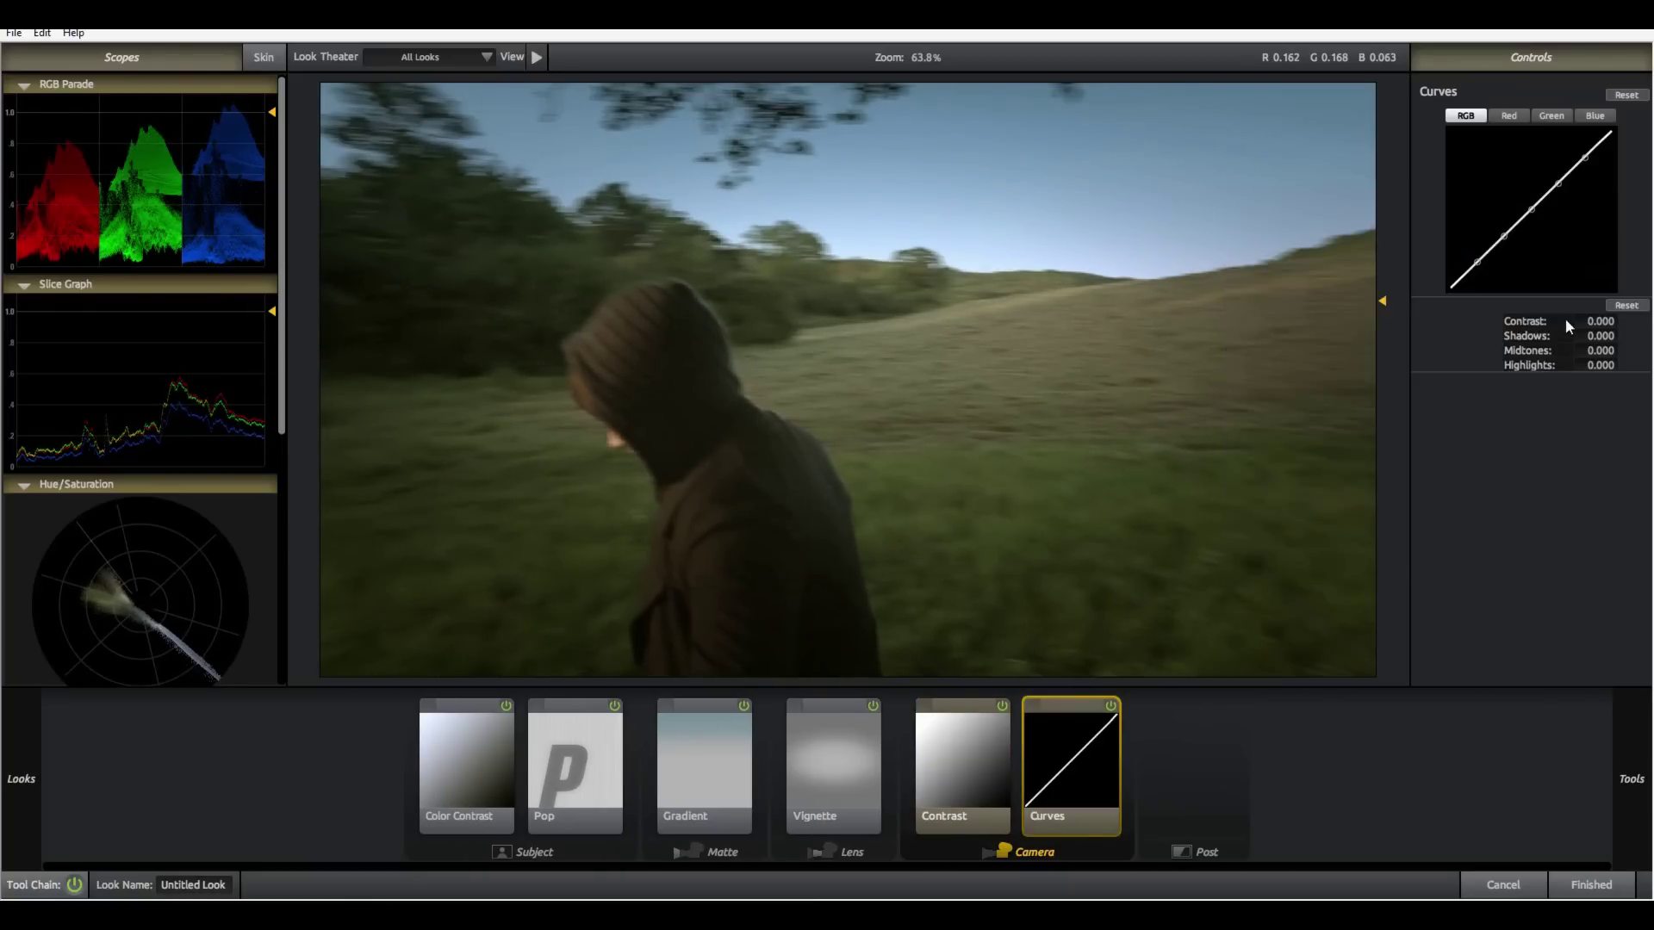
drag(1598, 320, 1619, 348)
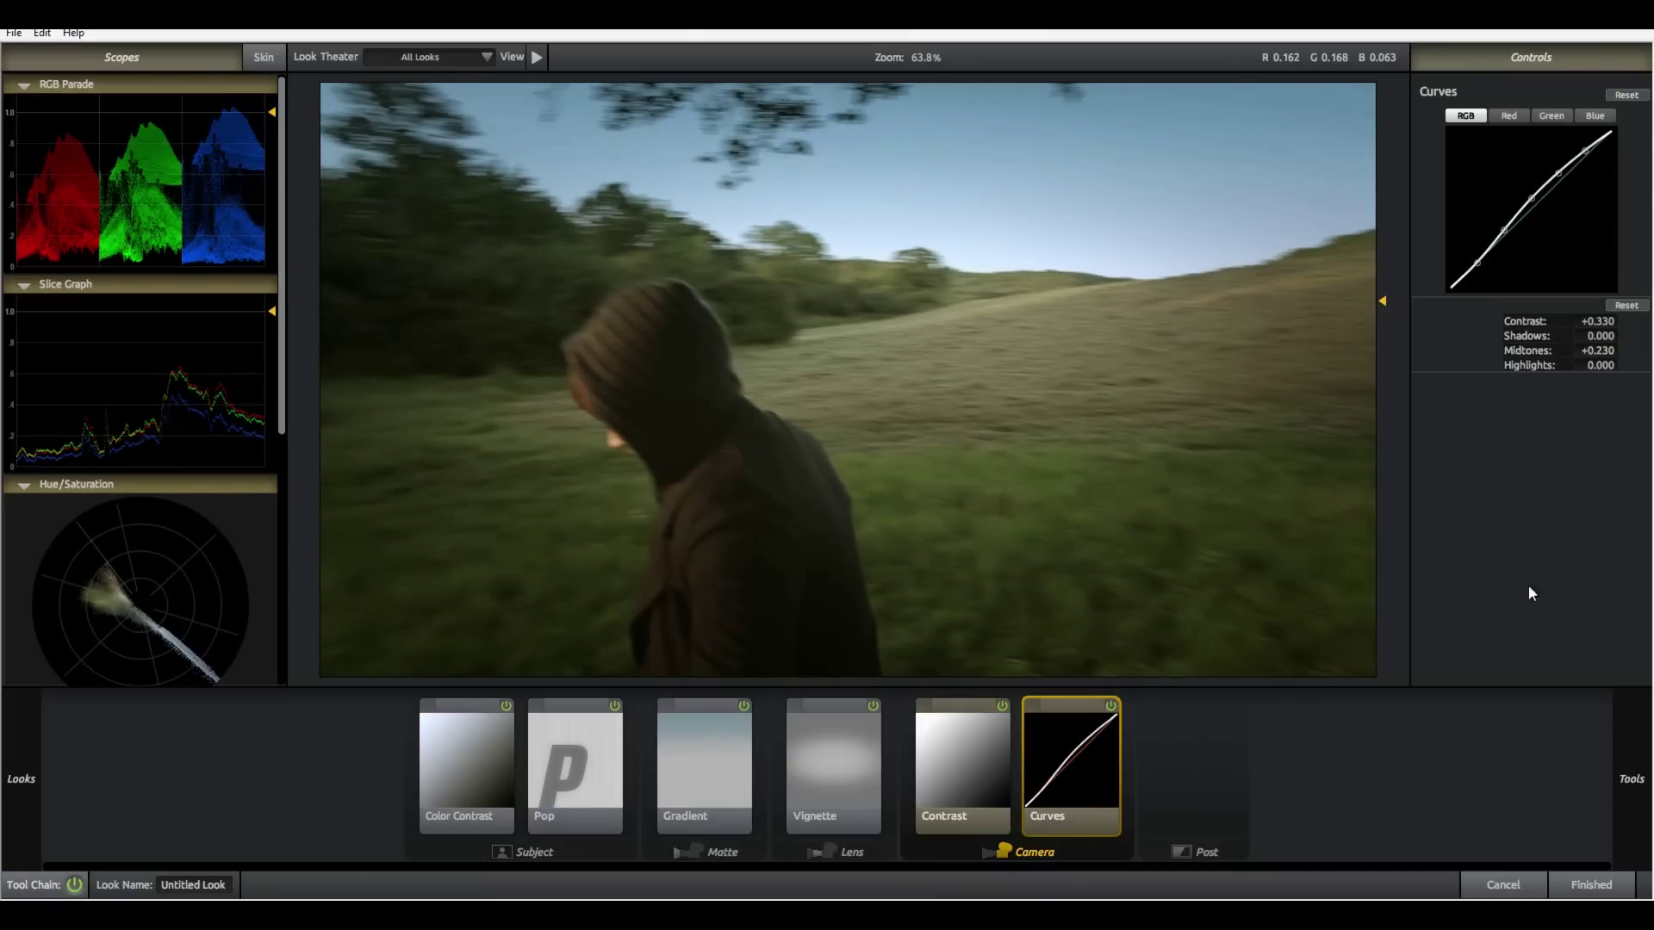
- Add Colorista 3-Way to the Post stage and set its highlights to R 0.961, G 0.989, B 1.041
mouse_move(1628, 750)
click(1600, 673)
double_click(1504, 457)
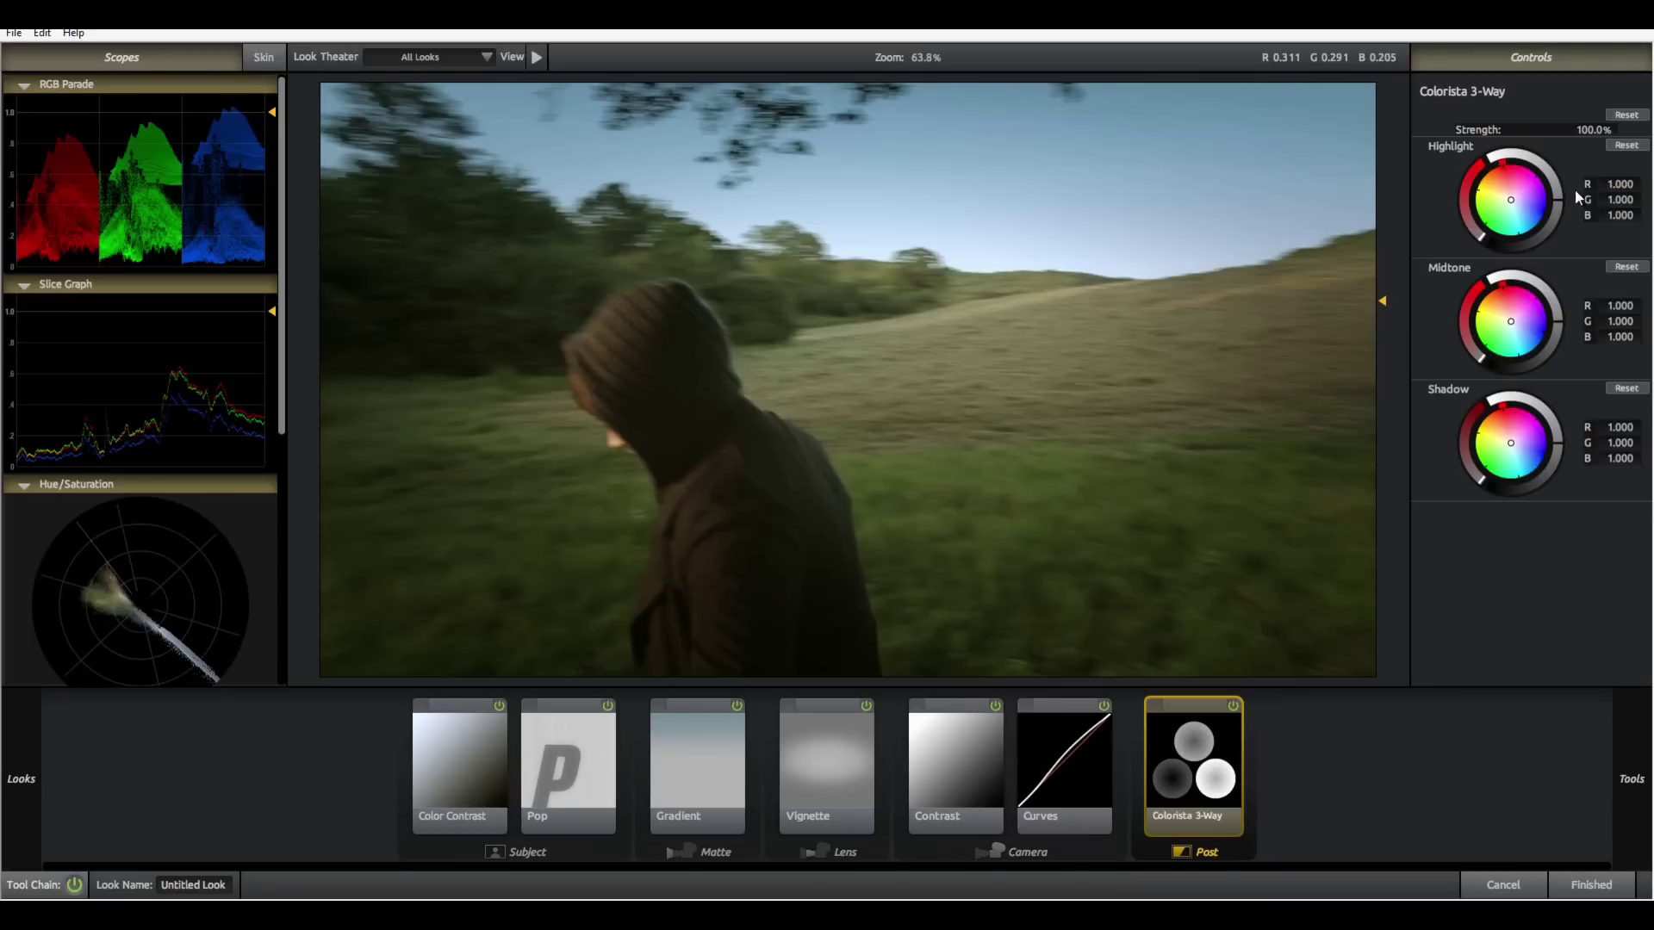
drag(1510, 200, 1512, 198)
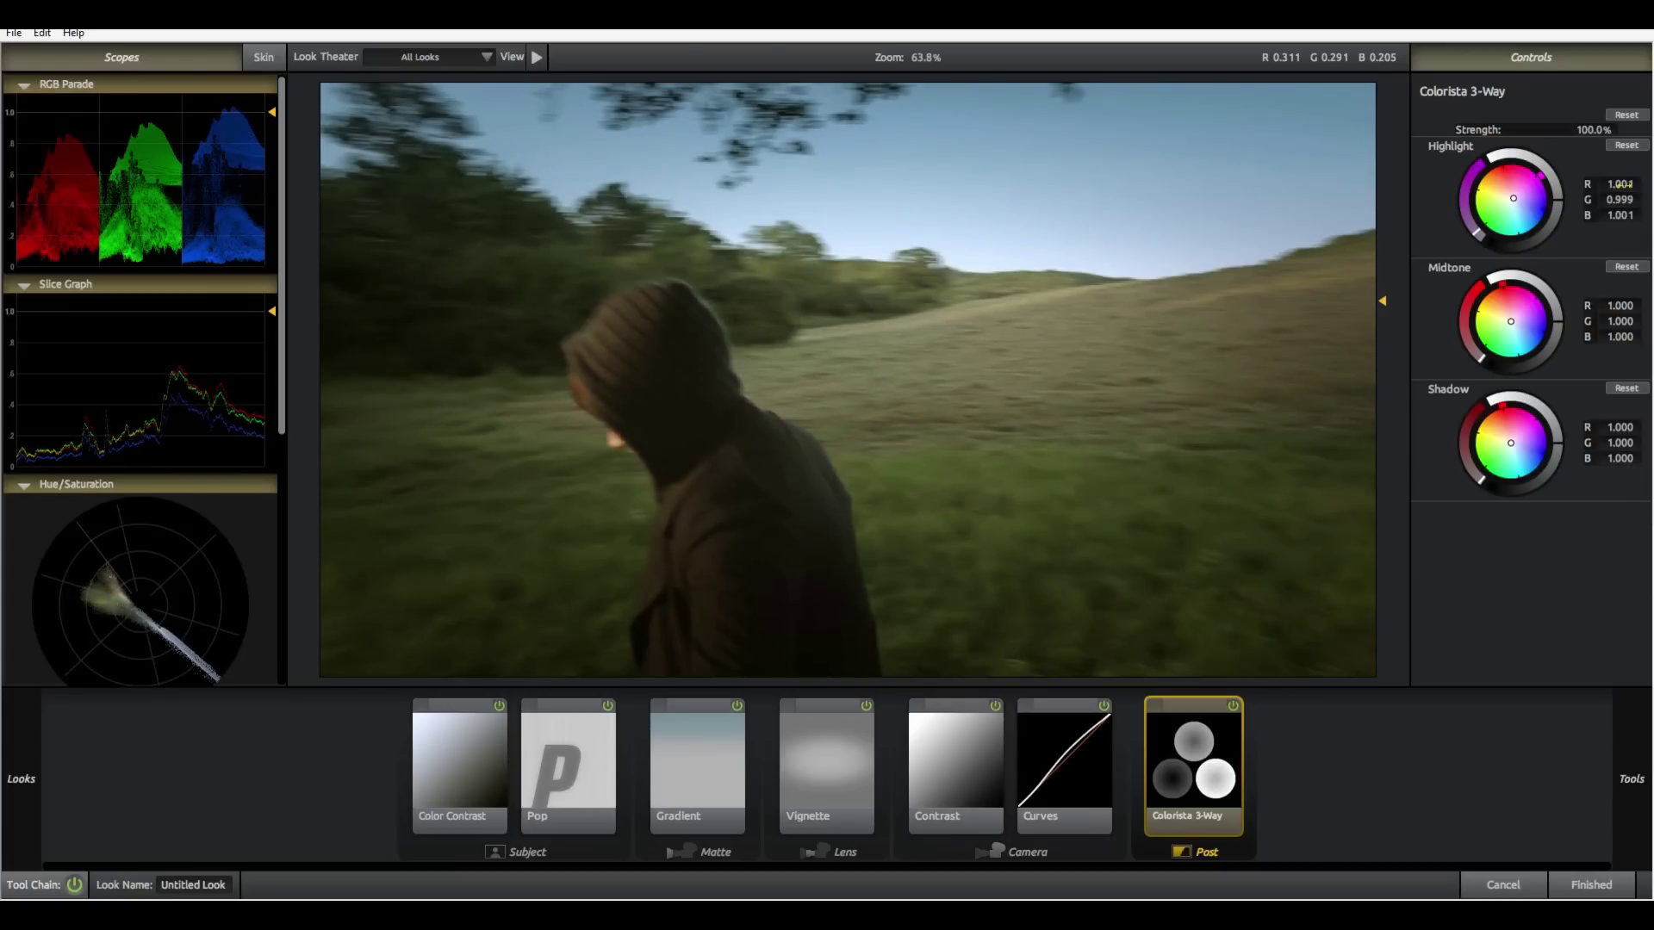
drag(1621, 184, 1626, 216)
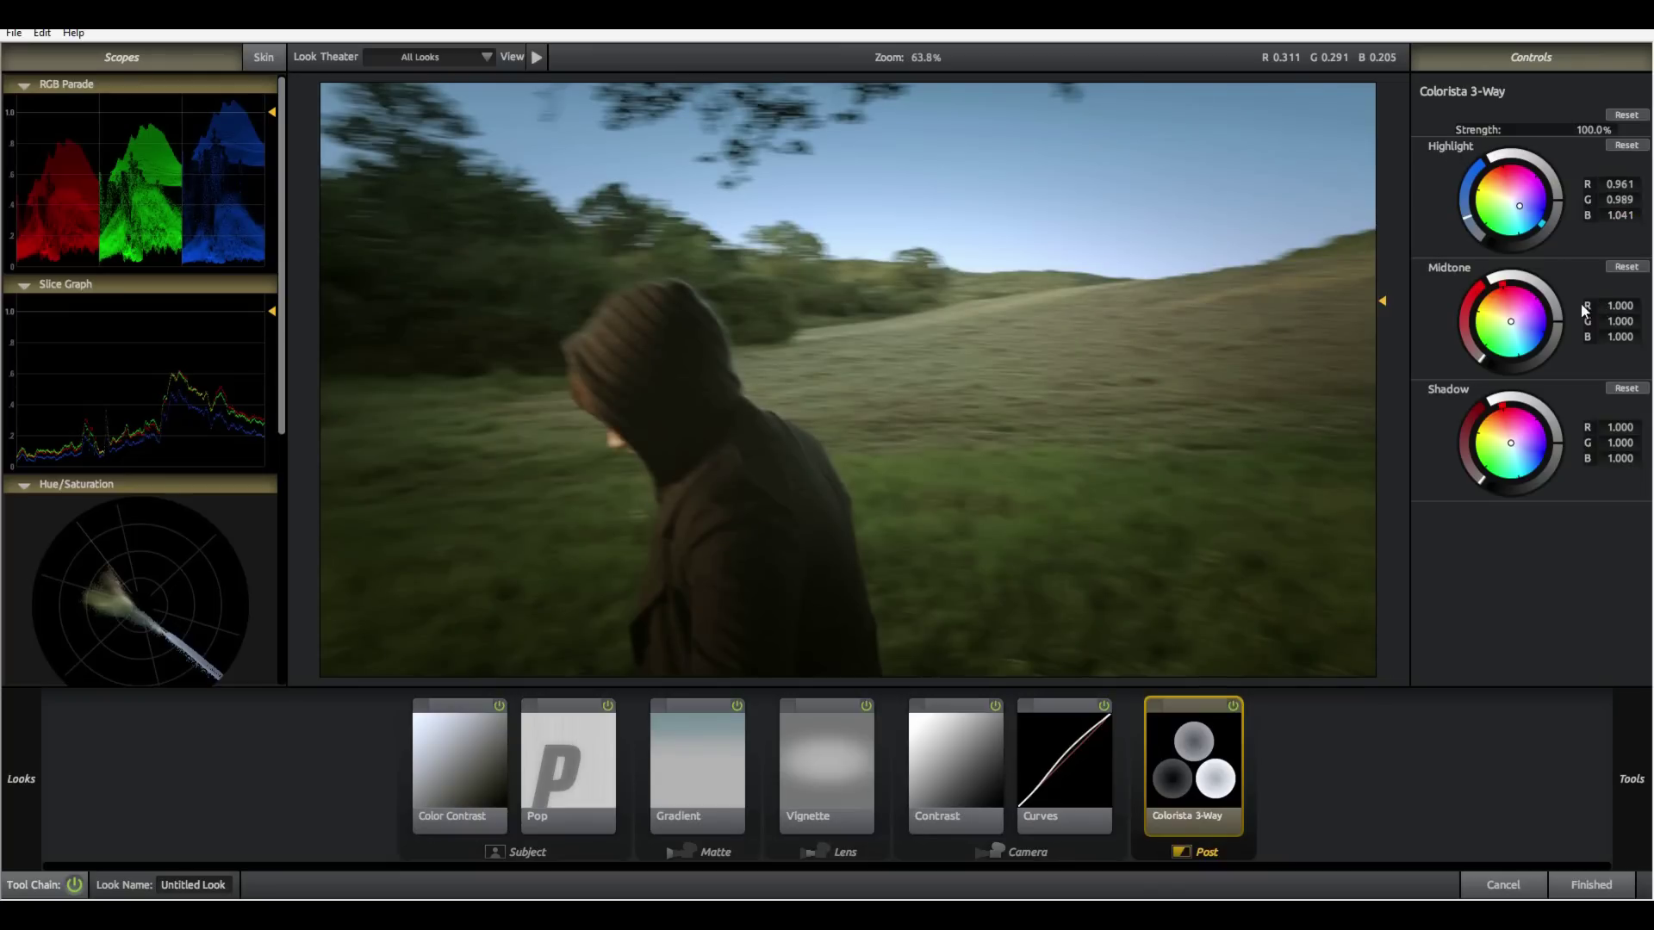
- Set the Colorista 3-Way midtones to R 1.350, G 1.290, B 1.192
drag(1607, 308, 1645, 298)
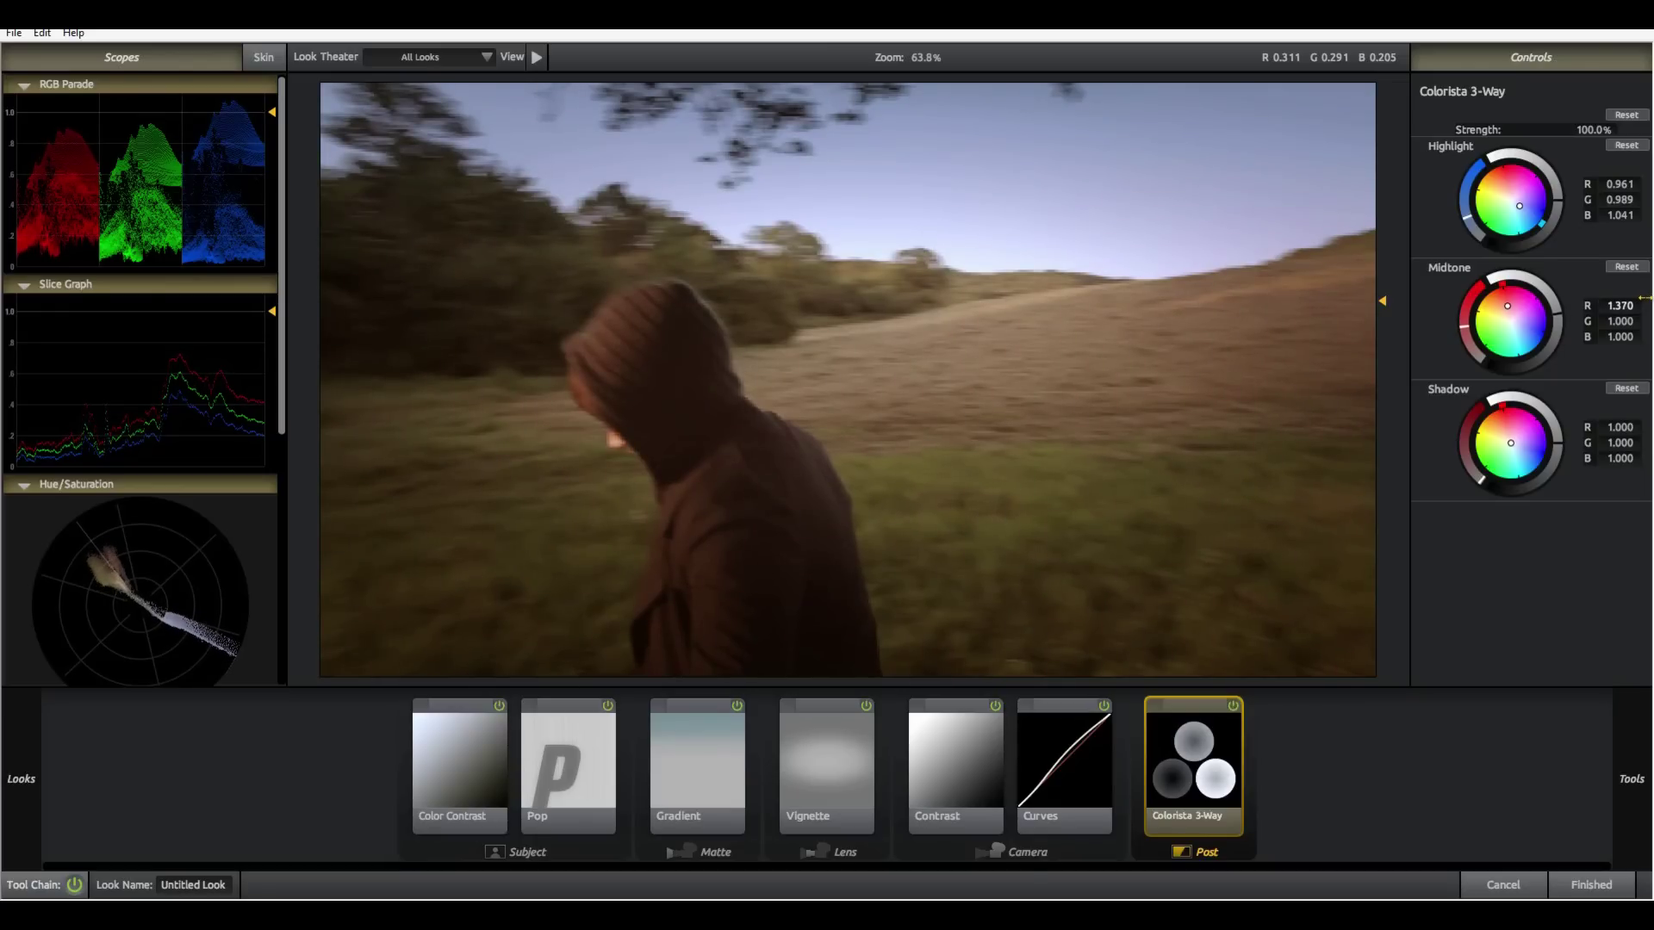
click(1642, 300)
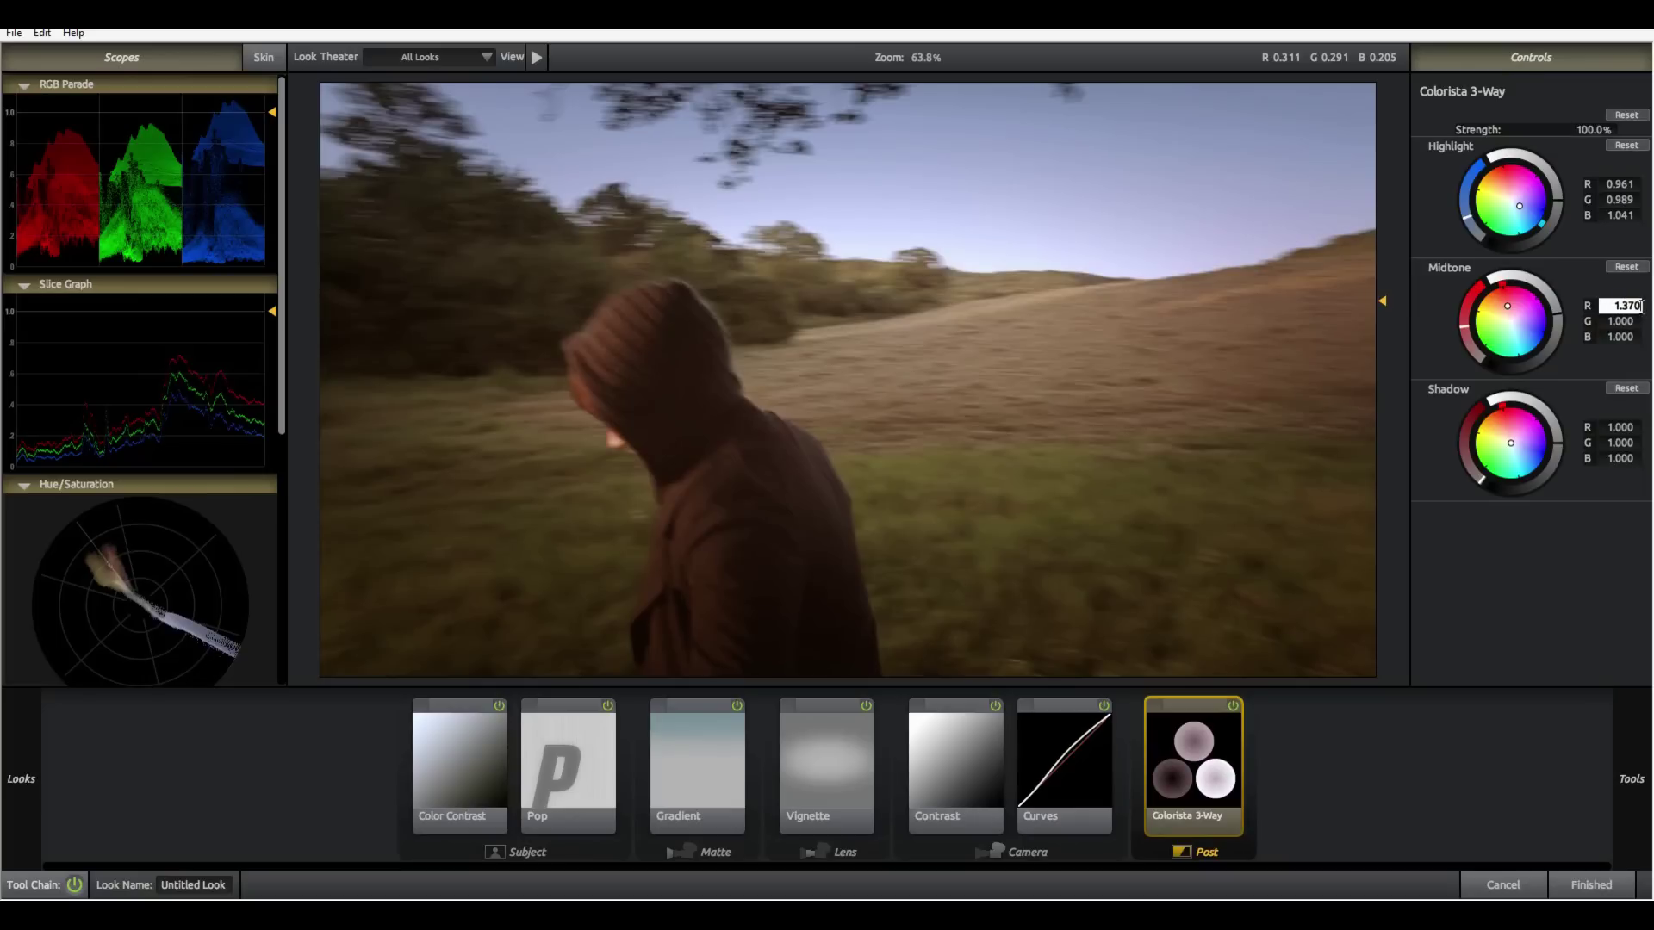
key(BackSpace)
key(BackSpace)
key(Return)
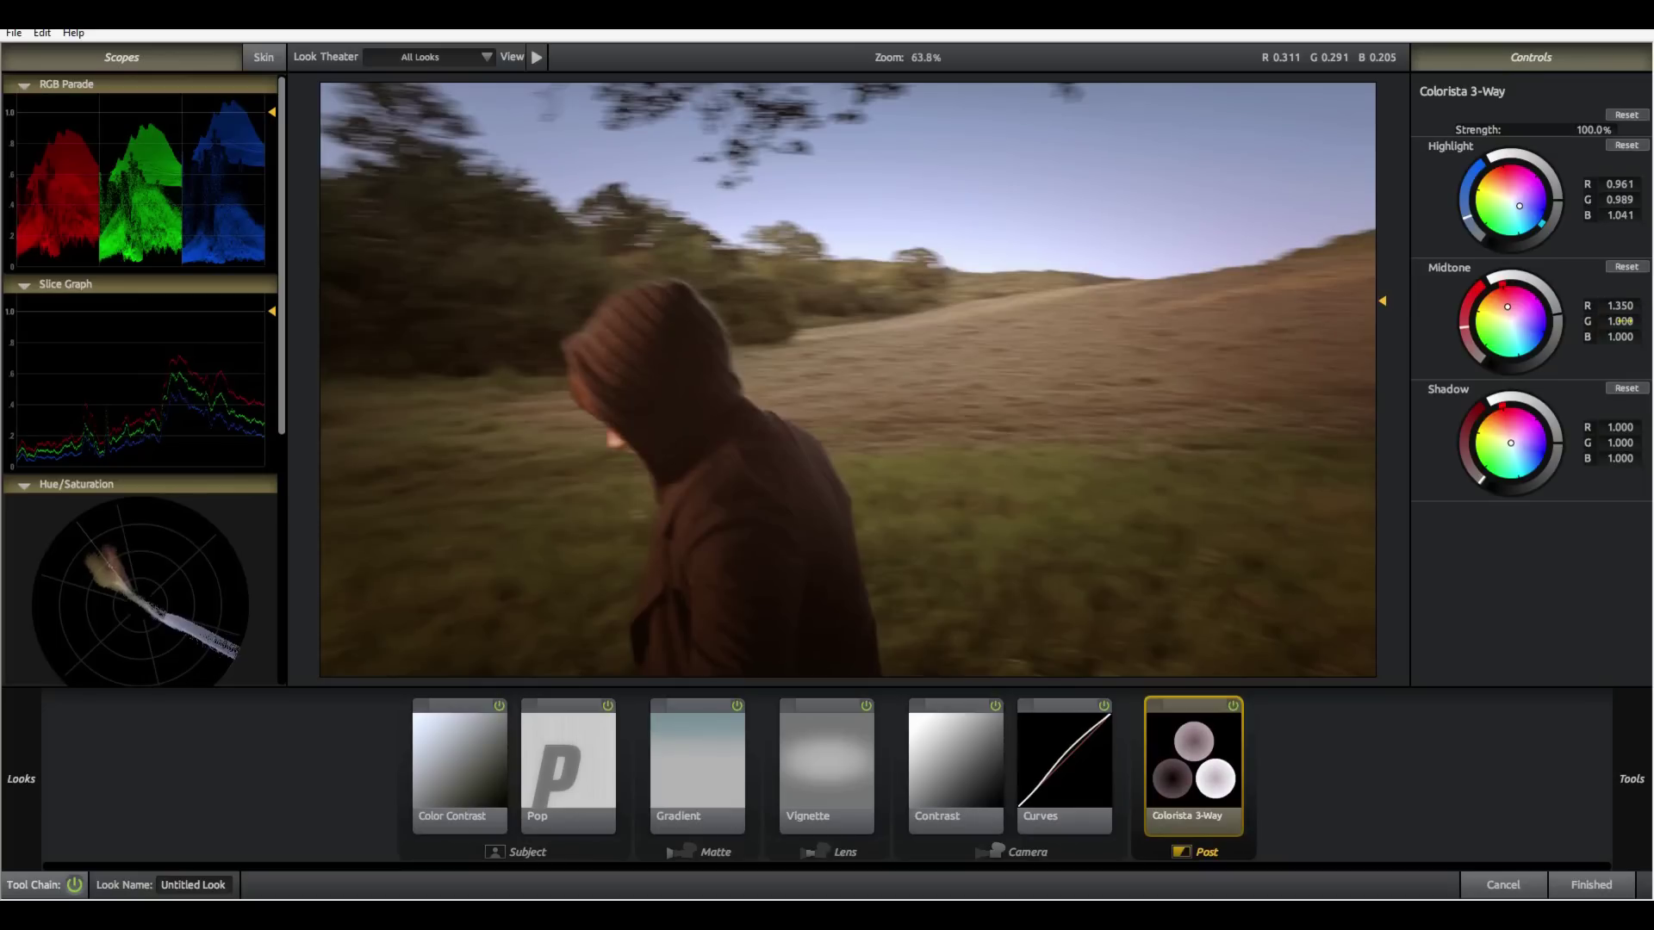
click(1634, 321)
text(1.290)
key(Return)
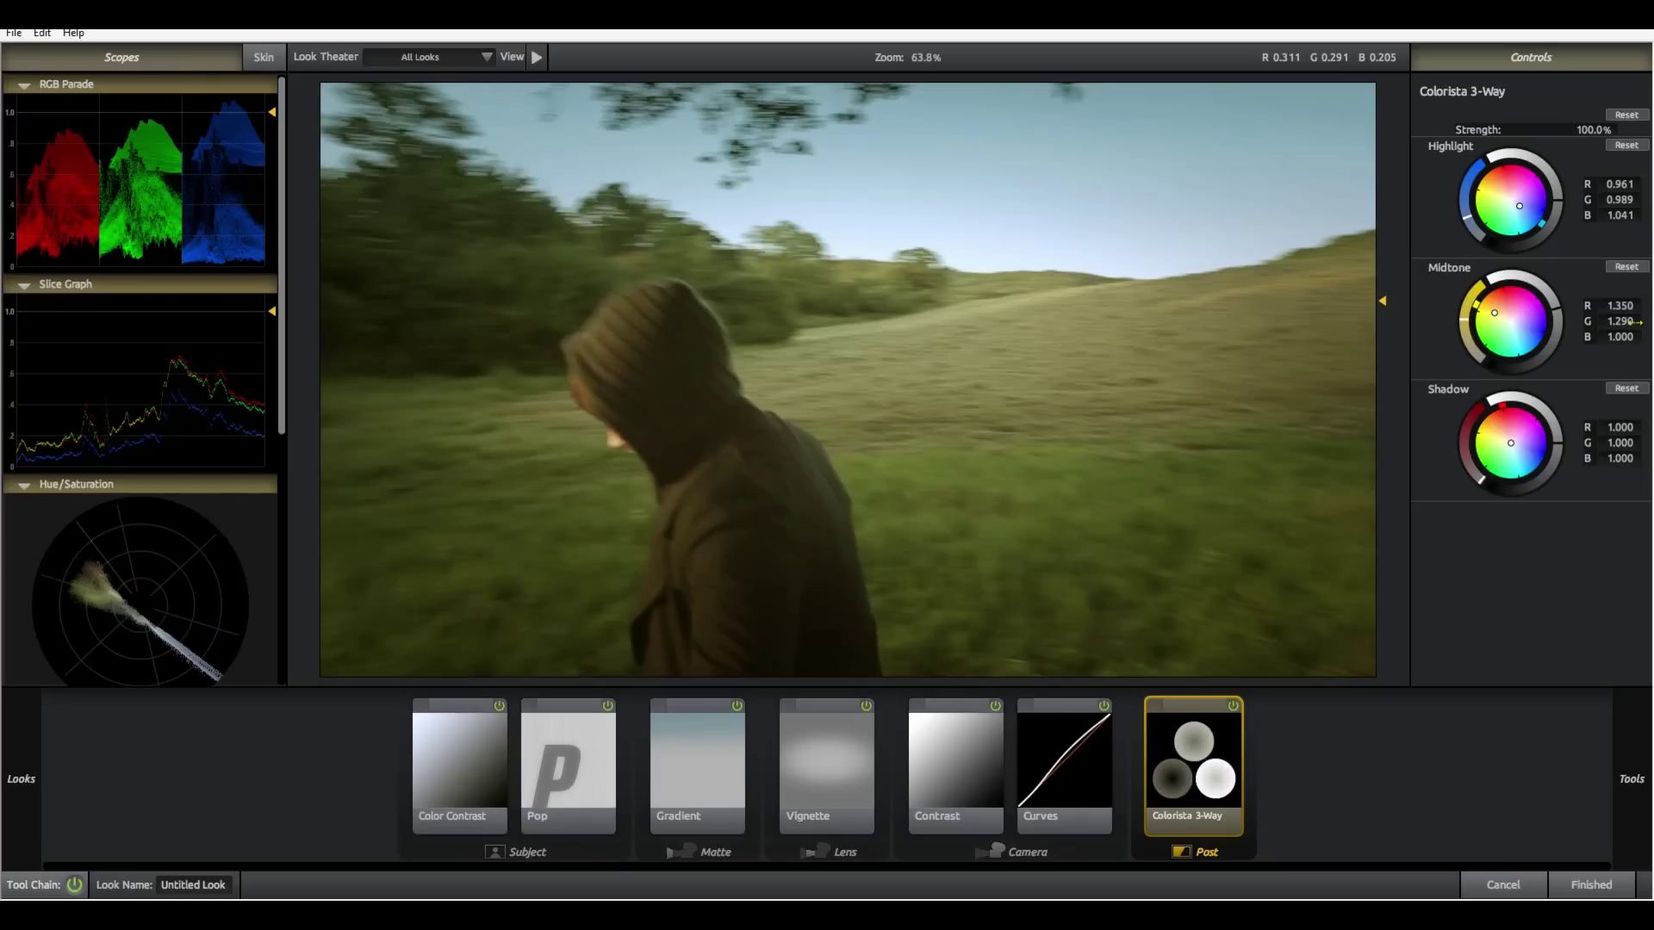
click(1623, 337)
text(1.192)
key(Return)
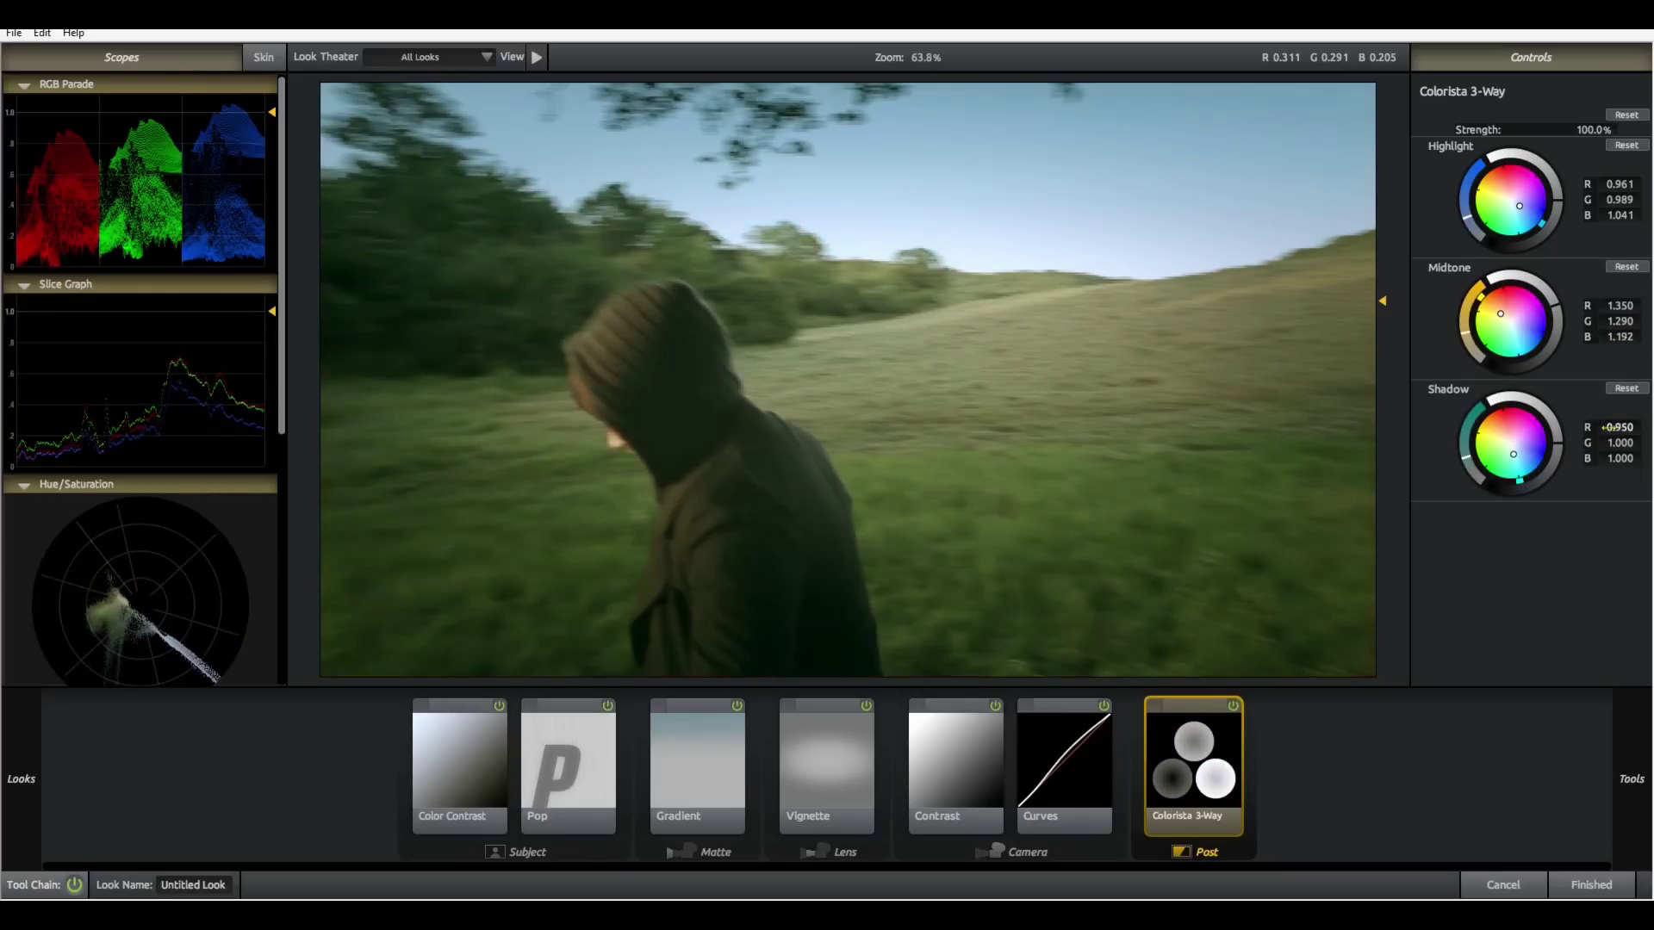
- Set the Colorista 3-Way shadows to R 0.920, G 0.936, B 0.971
click(1618, 427)
text(0.92)
key(Return)
drag(1627, 445, 1617, 445)
click(1620, 443)
text(0.9500.936)
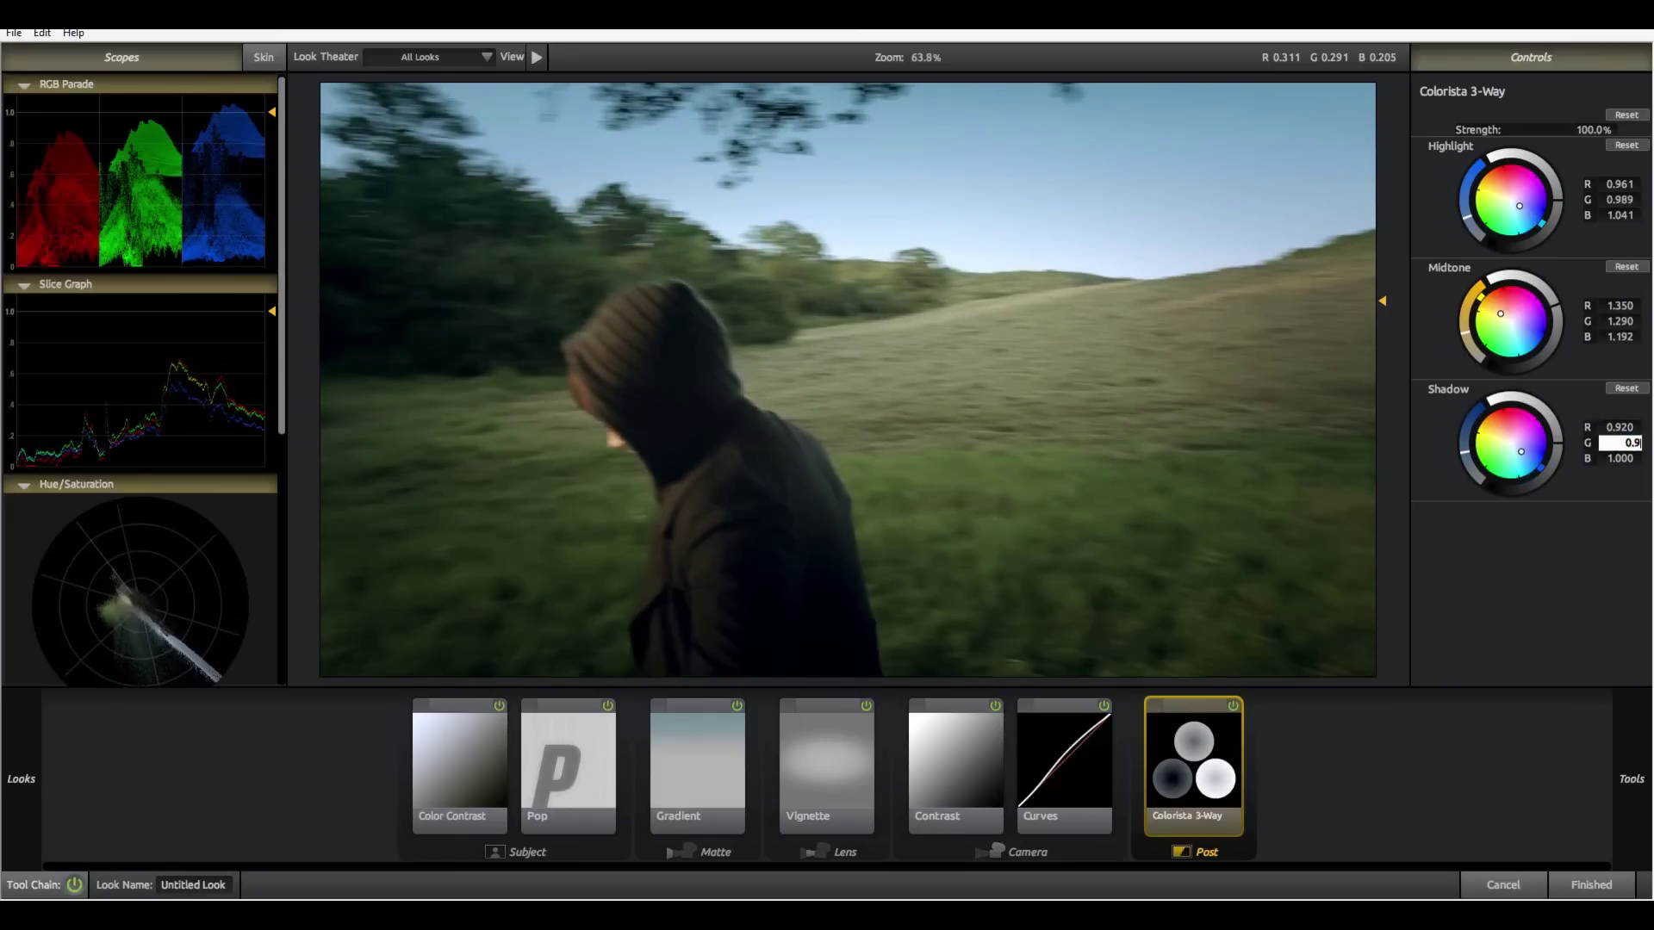
key(Return)
click(1623, 459)
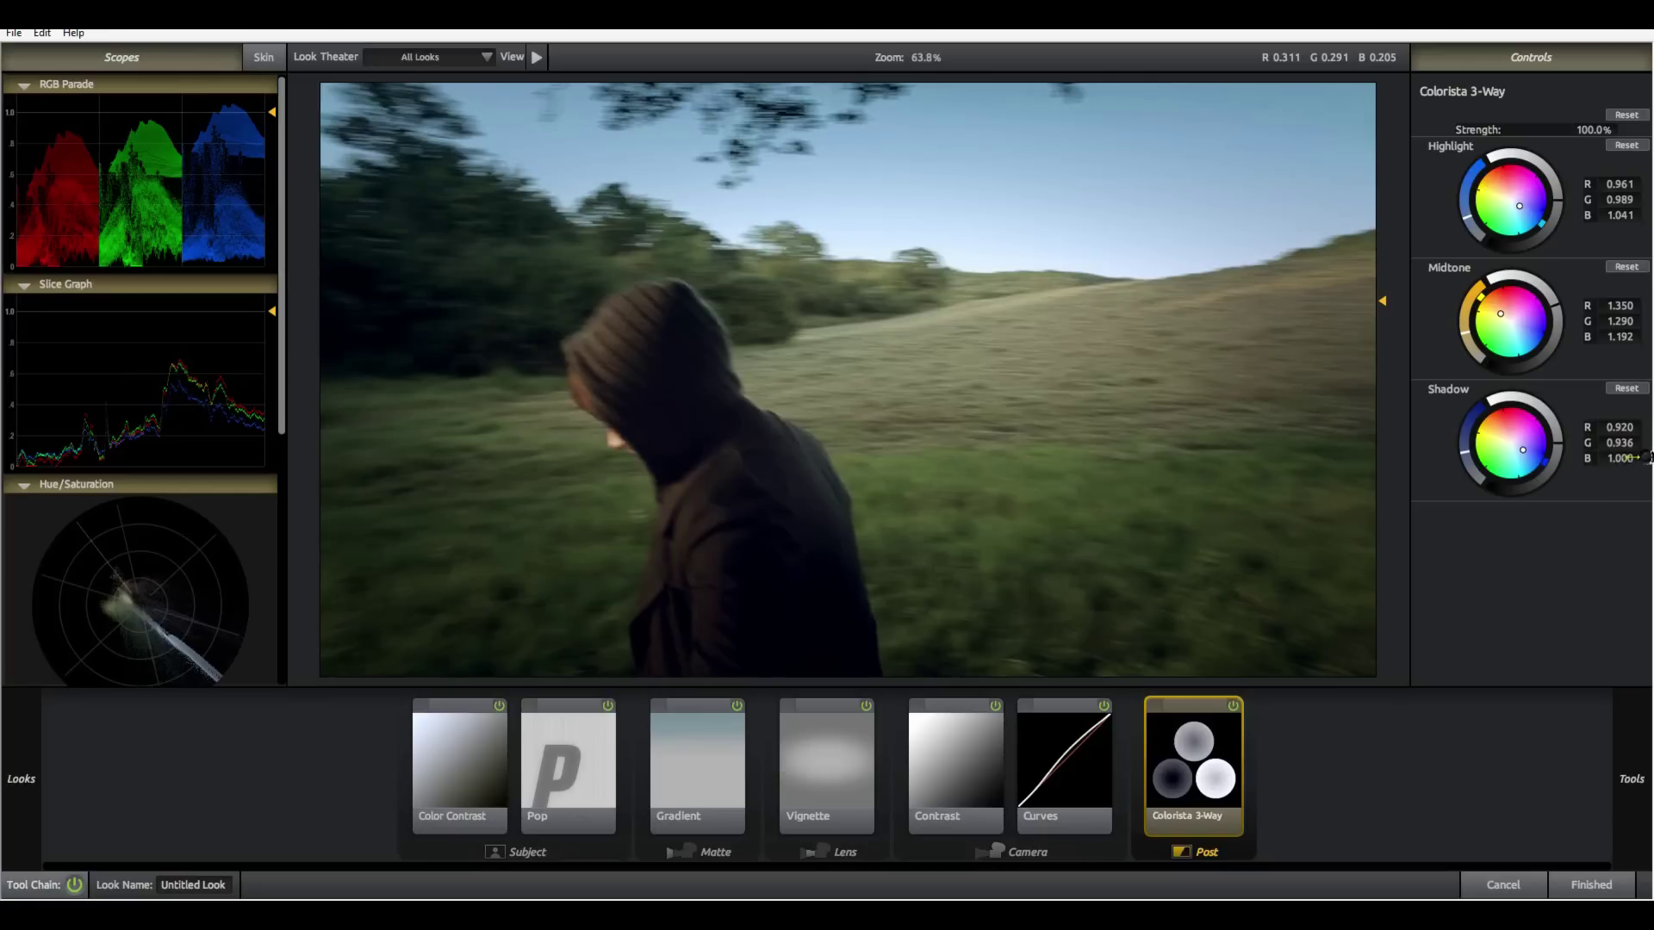
text(0.971)
key(Return)
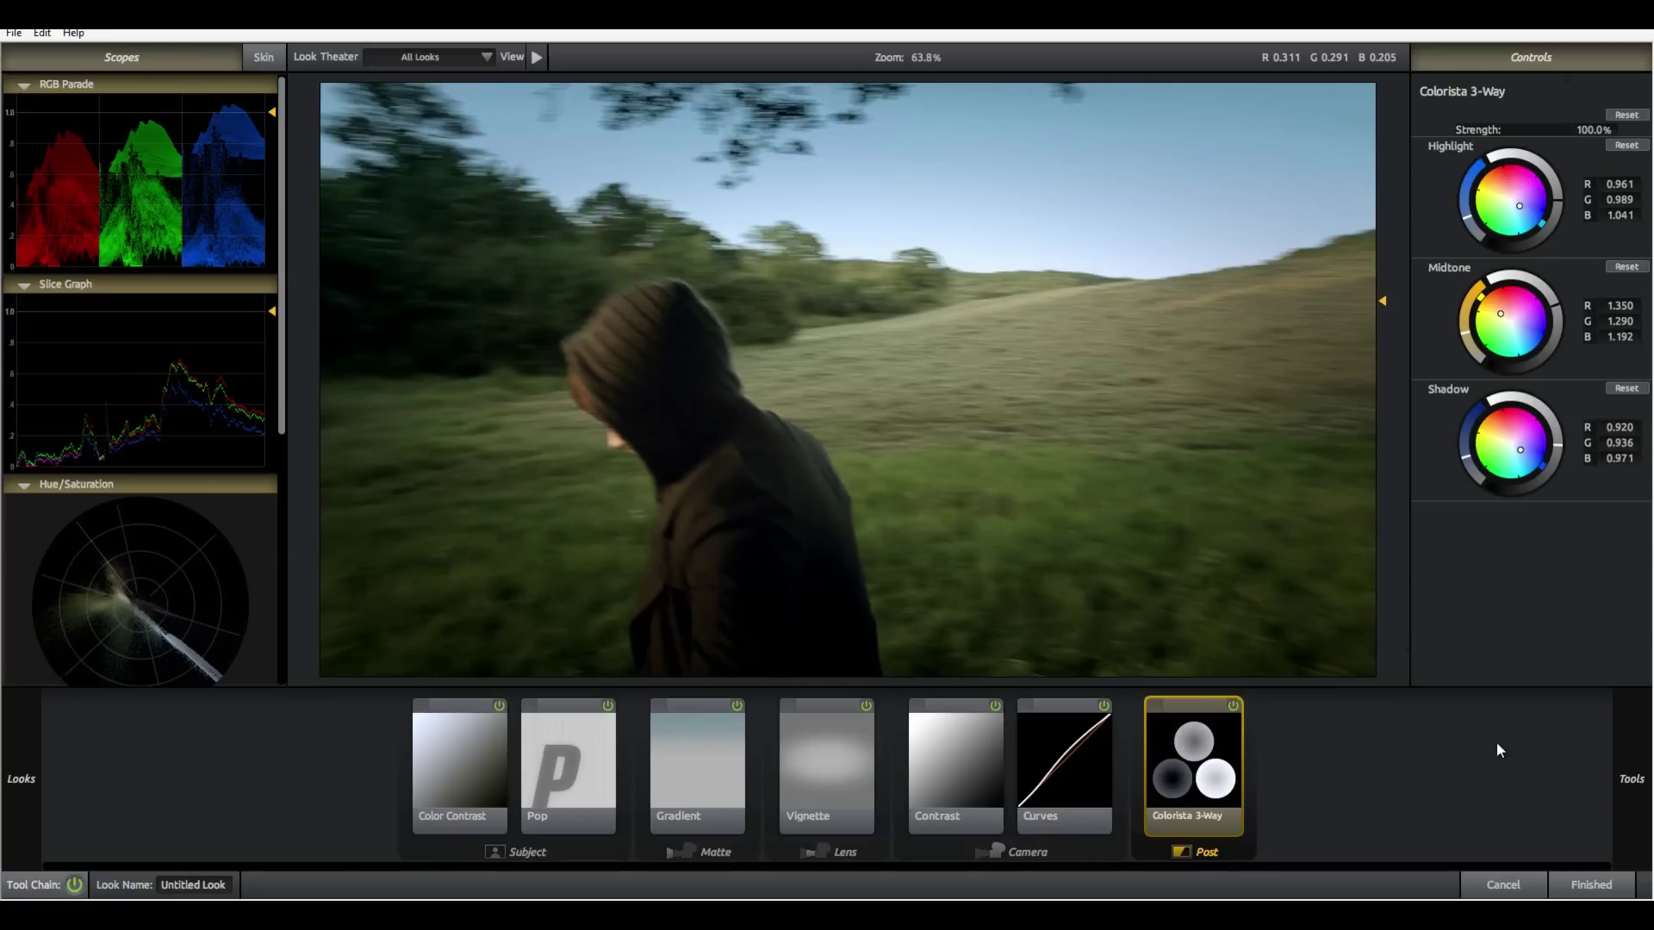
- Add Auto Shoulder to the Post stage after Colorista 3-Way
mouse_move(1644, 742)
scroll(1570, 619, down, 4)
drag(1315, 366, 1275, 742)
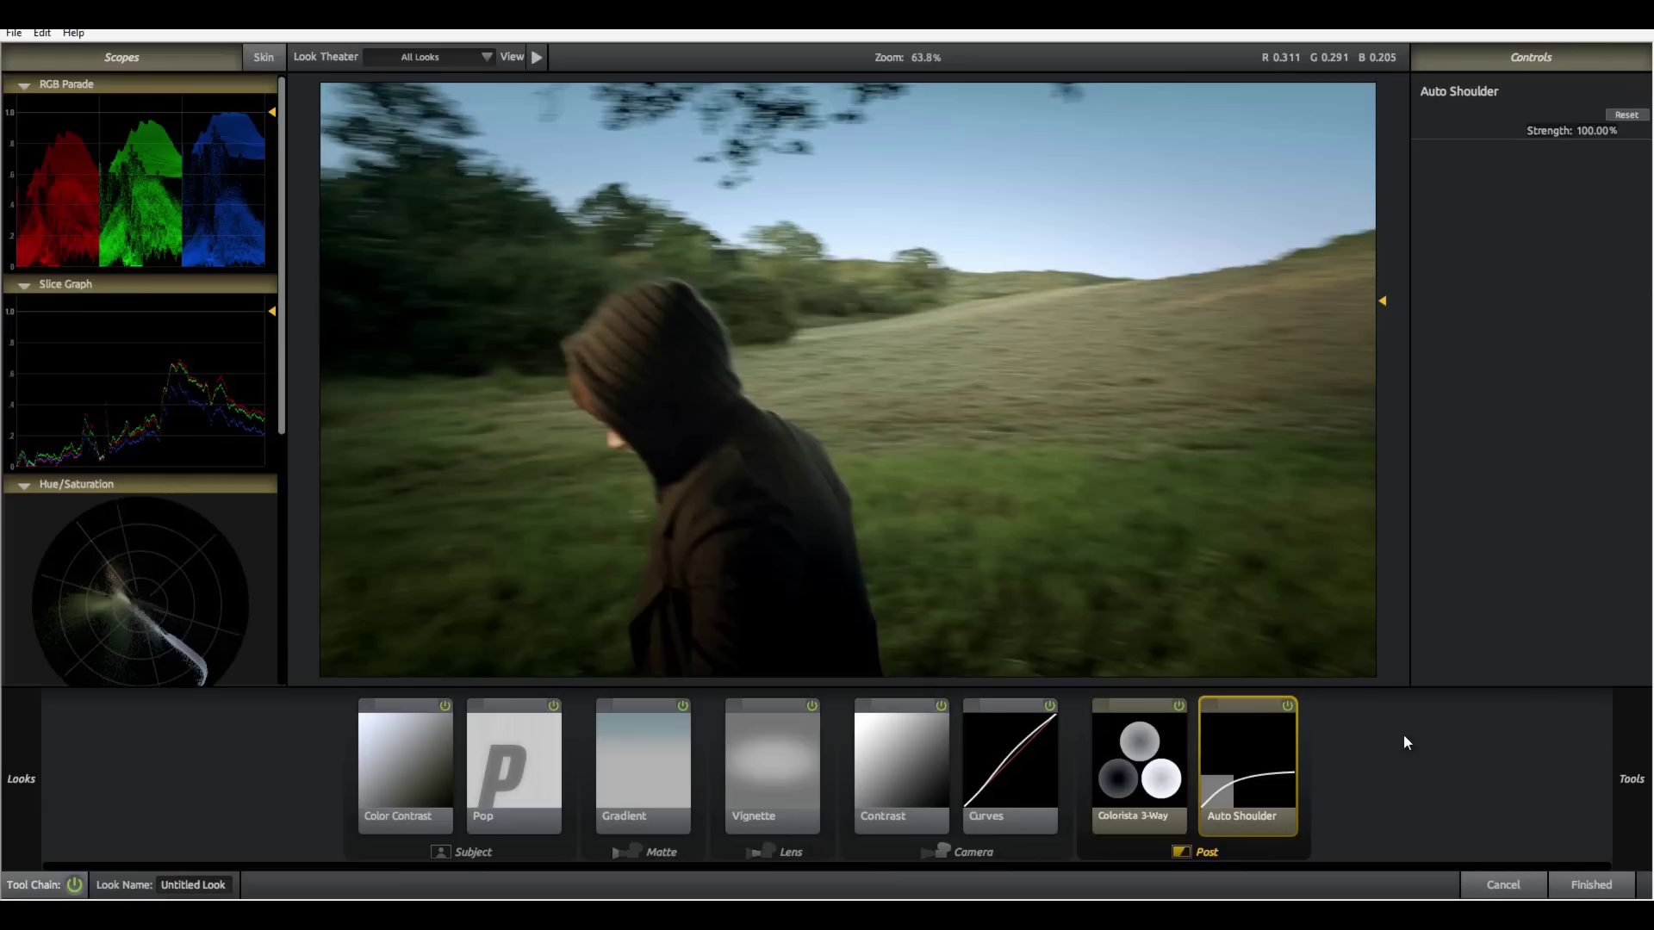
- Add Warm/Cool at -0.550 to the end of the Post stage and apply the finished look to the layer
mouse_move(1632, 734)
scroll(1553, 560, down, 3)
scroll(1578, 582, up, 3)
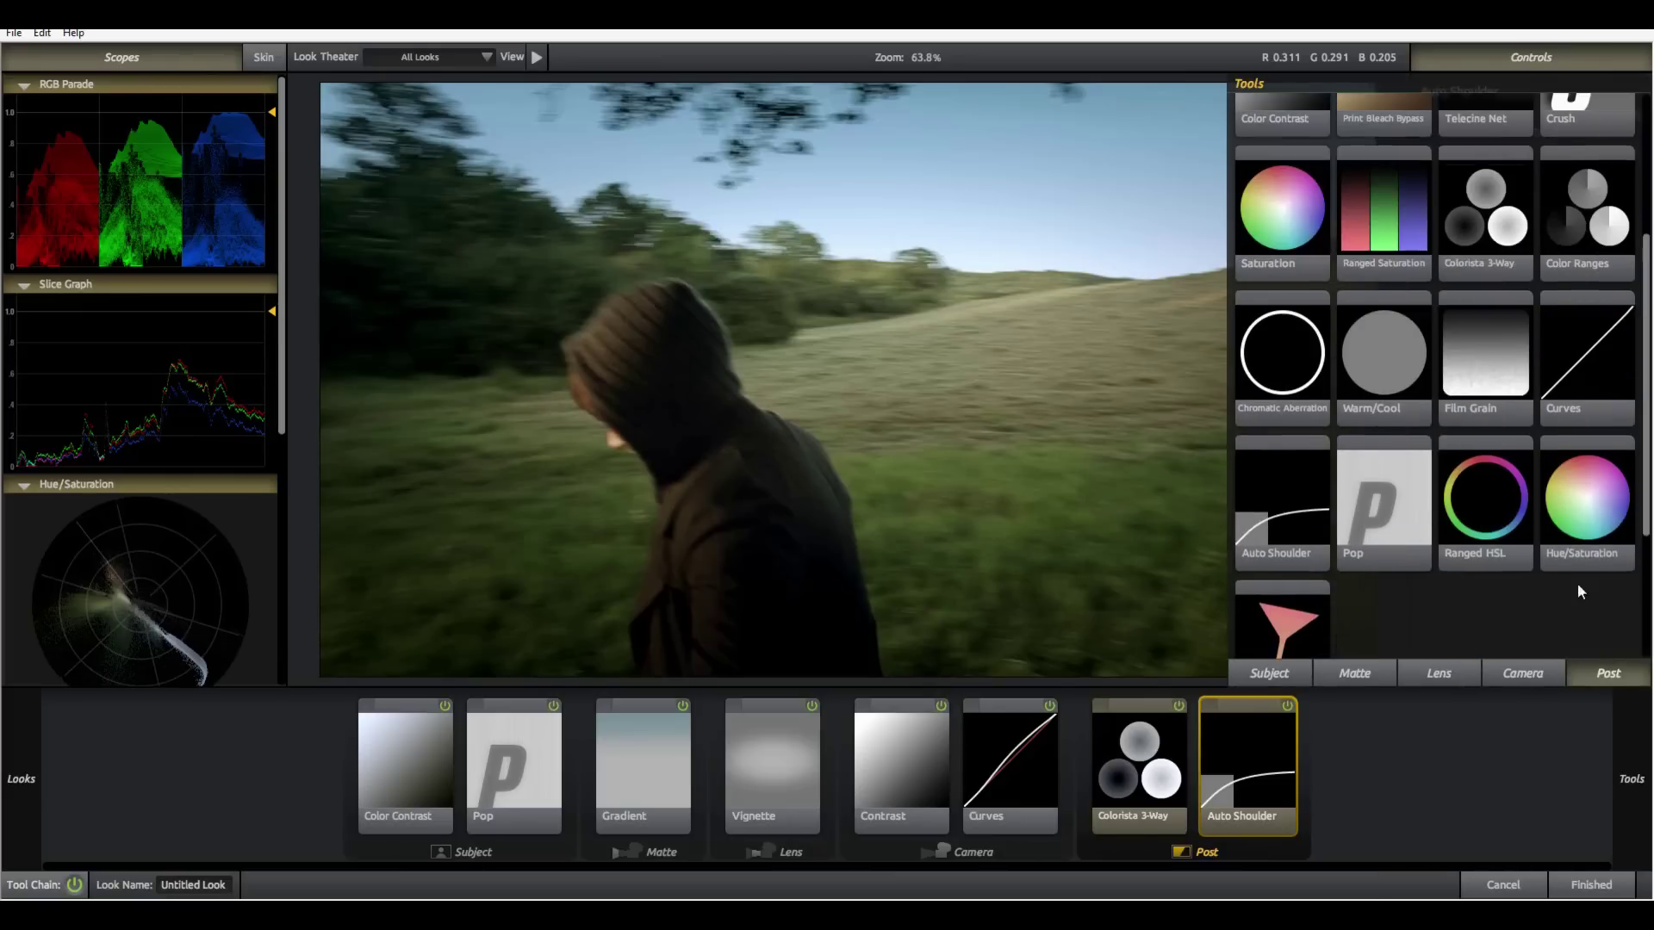
drag(1383, 421, 1310, 771)
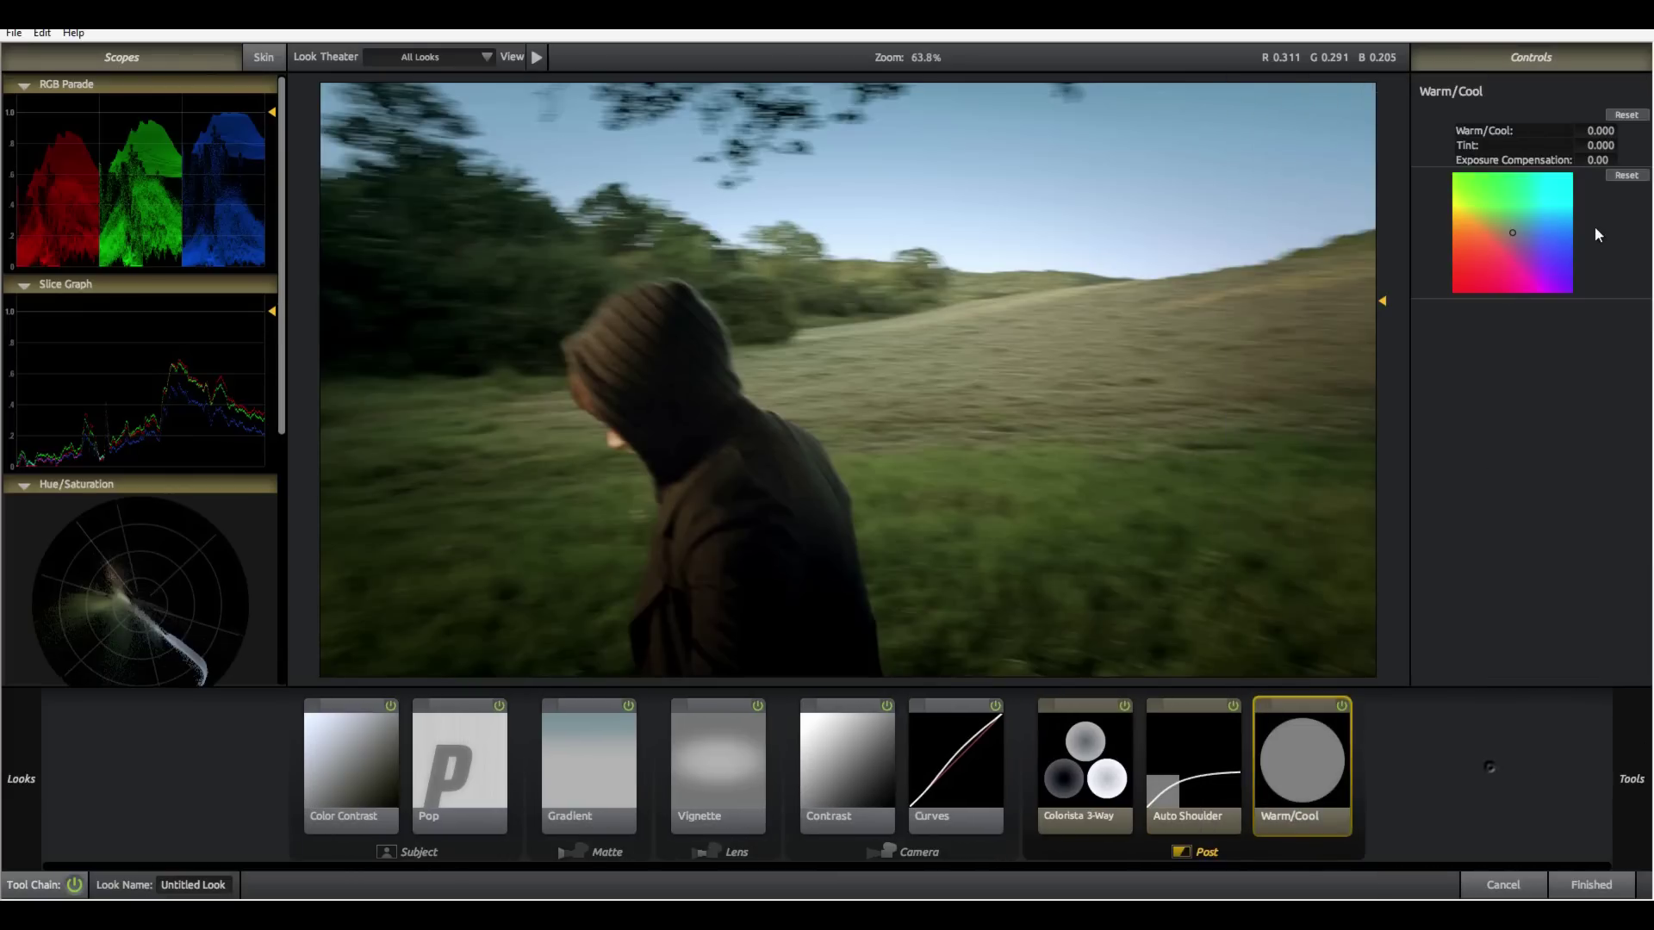
drag(1600, 131, 1566, 121)
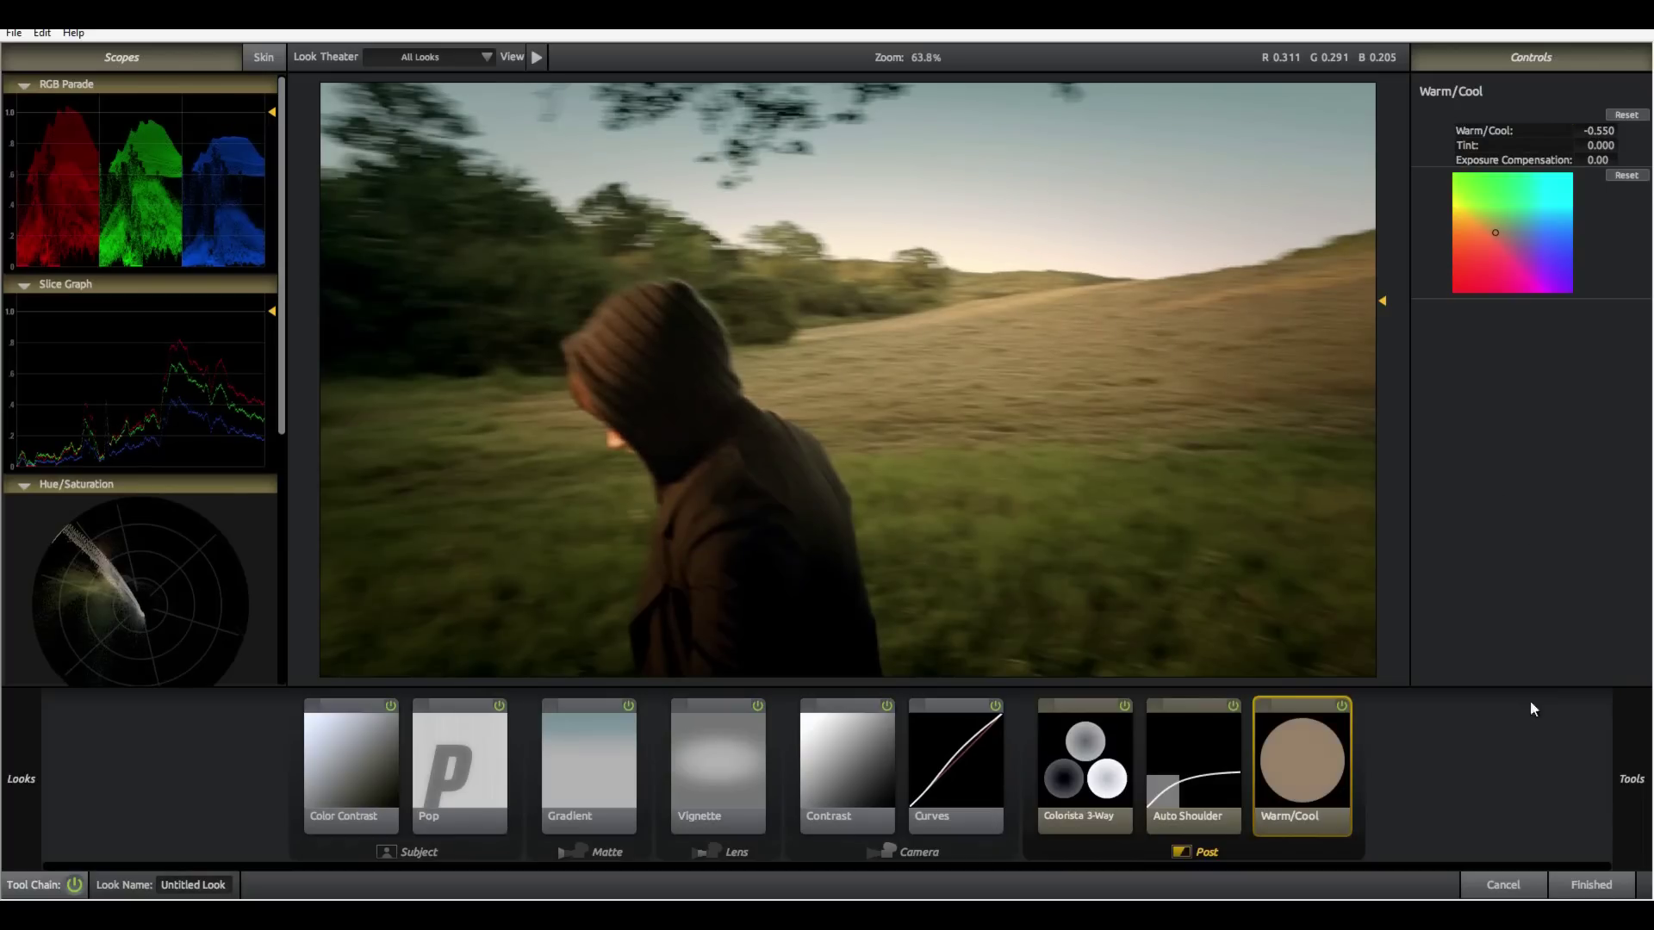
click(1581, 890)
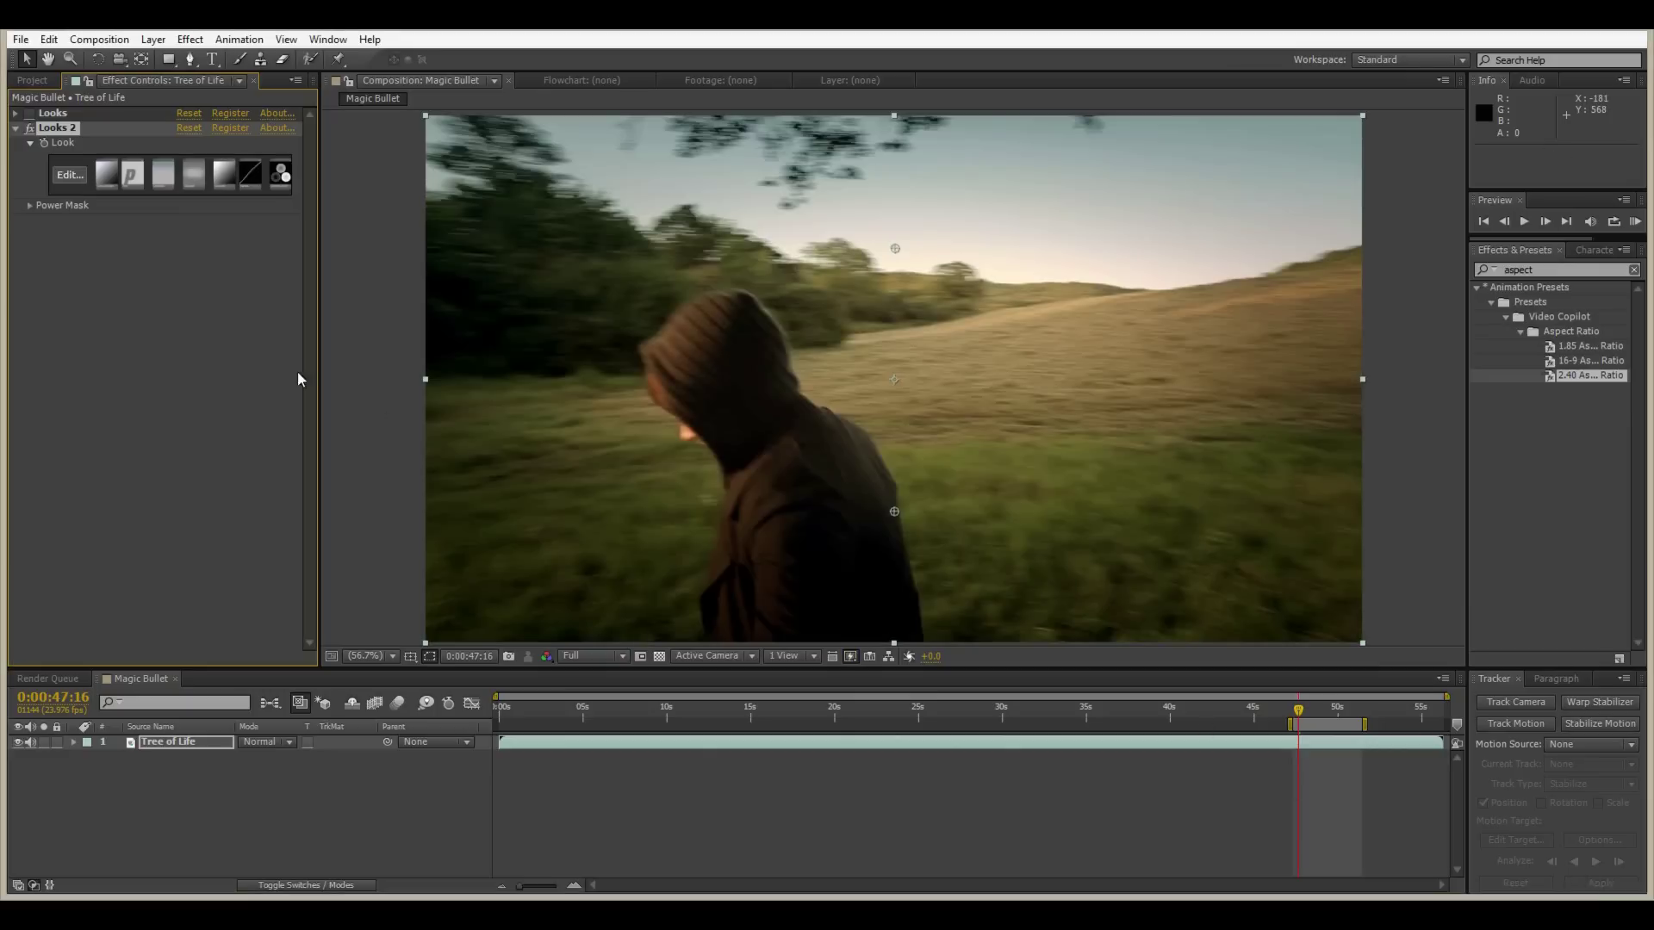
- Place the Grain footage above the Tree of Life layer in the Magic Bullet composition
click(159, 743)
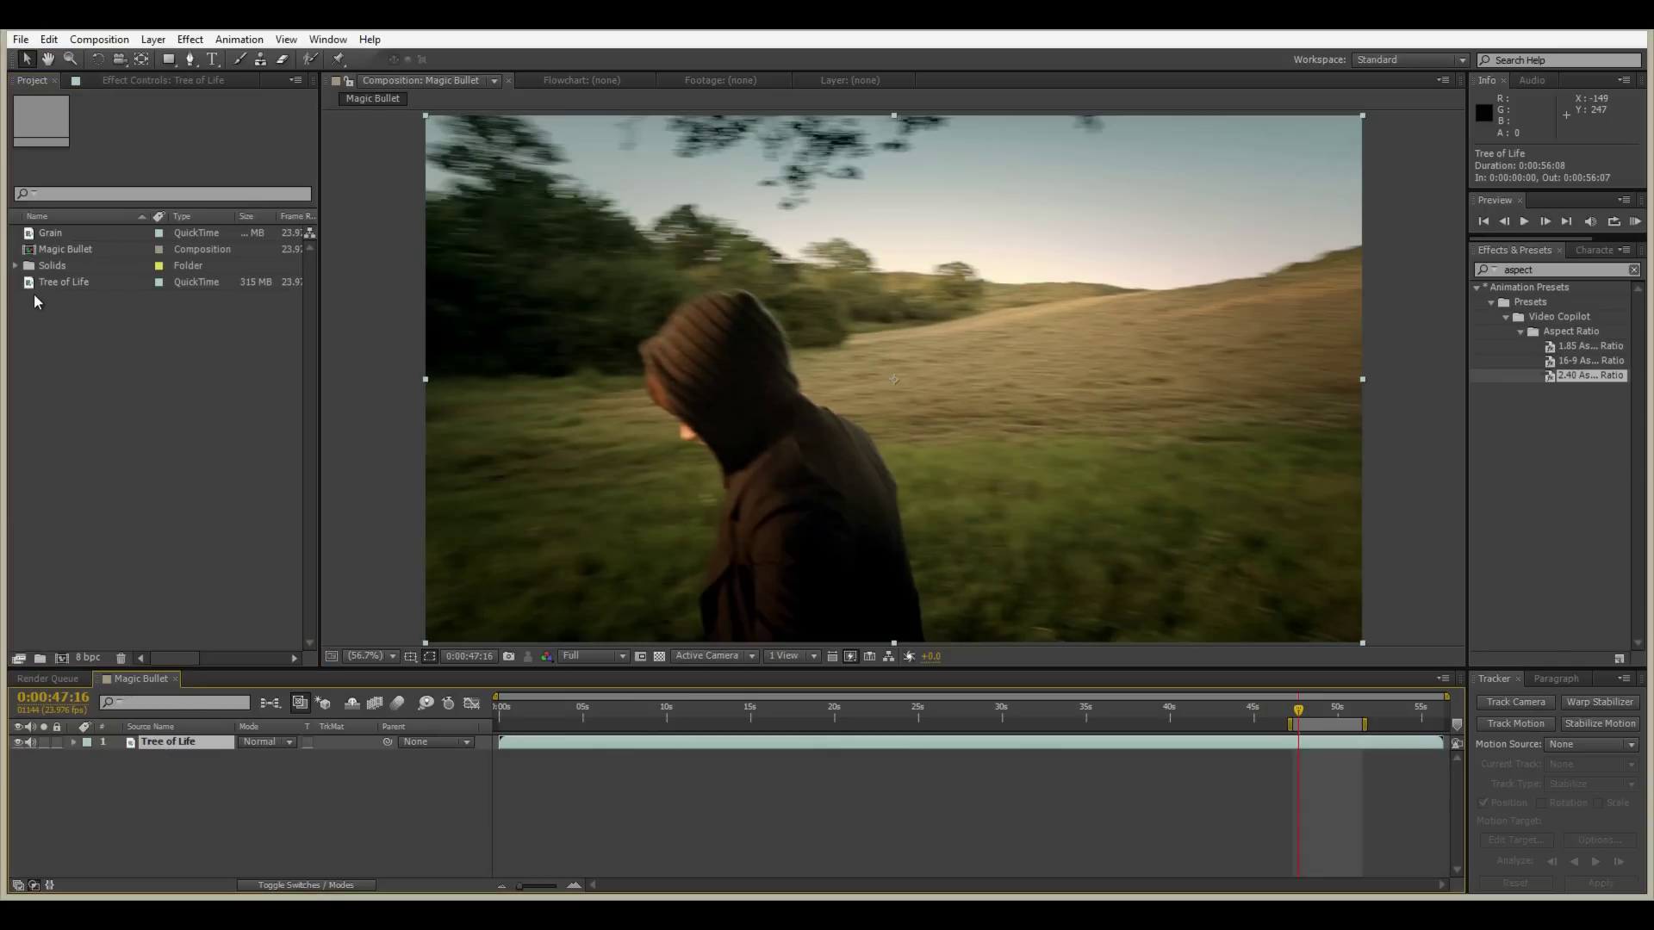
drag(47, 239, 519, 740)
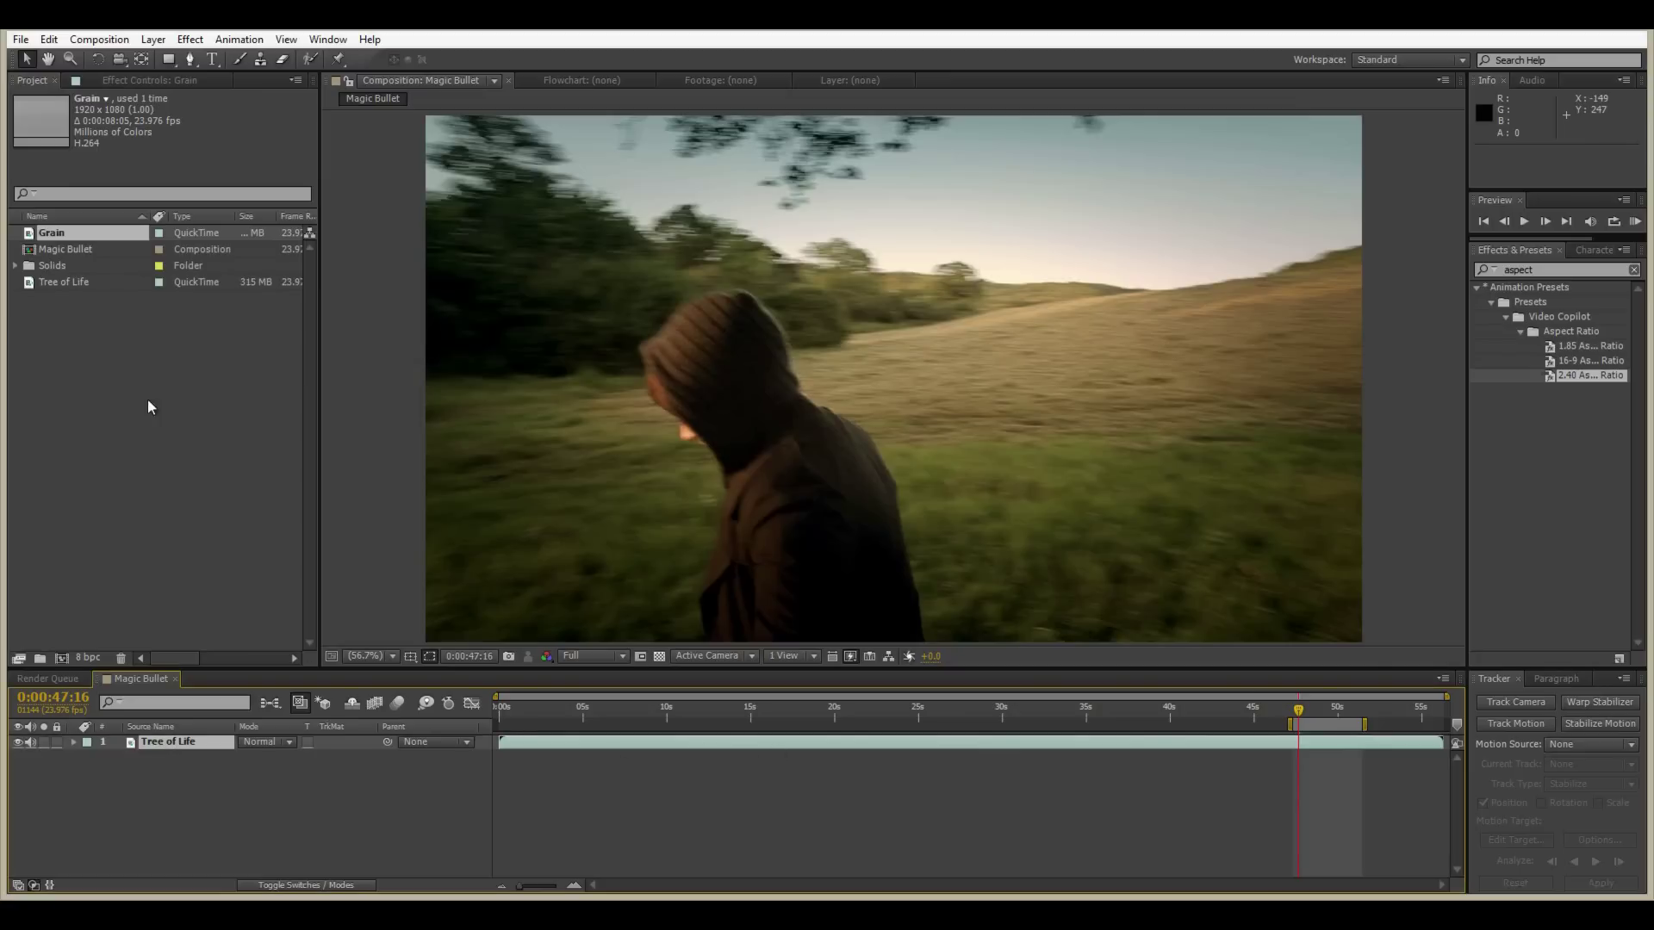
drag(64, 233, 194, 668)
drag(178, 561, 46, 675)
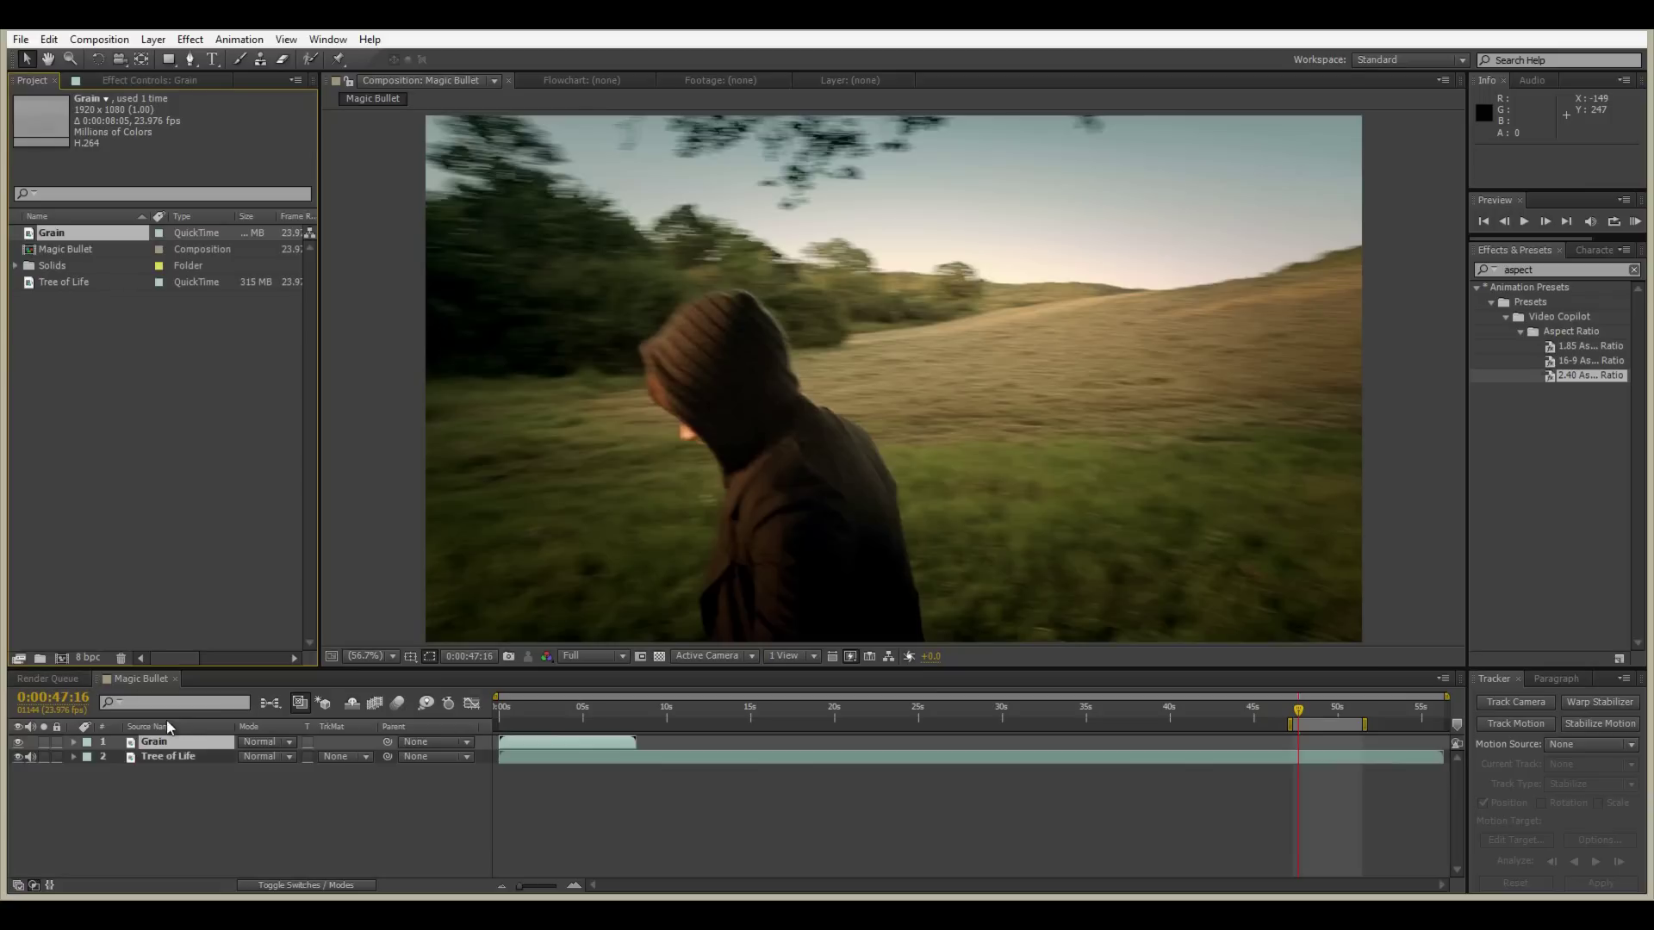
- Shift the Grain layer in time to cover the work area and blend it in Overlay mode at 75% opacity
drag(542, 744, 1300, 753)
click(264, 741)
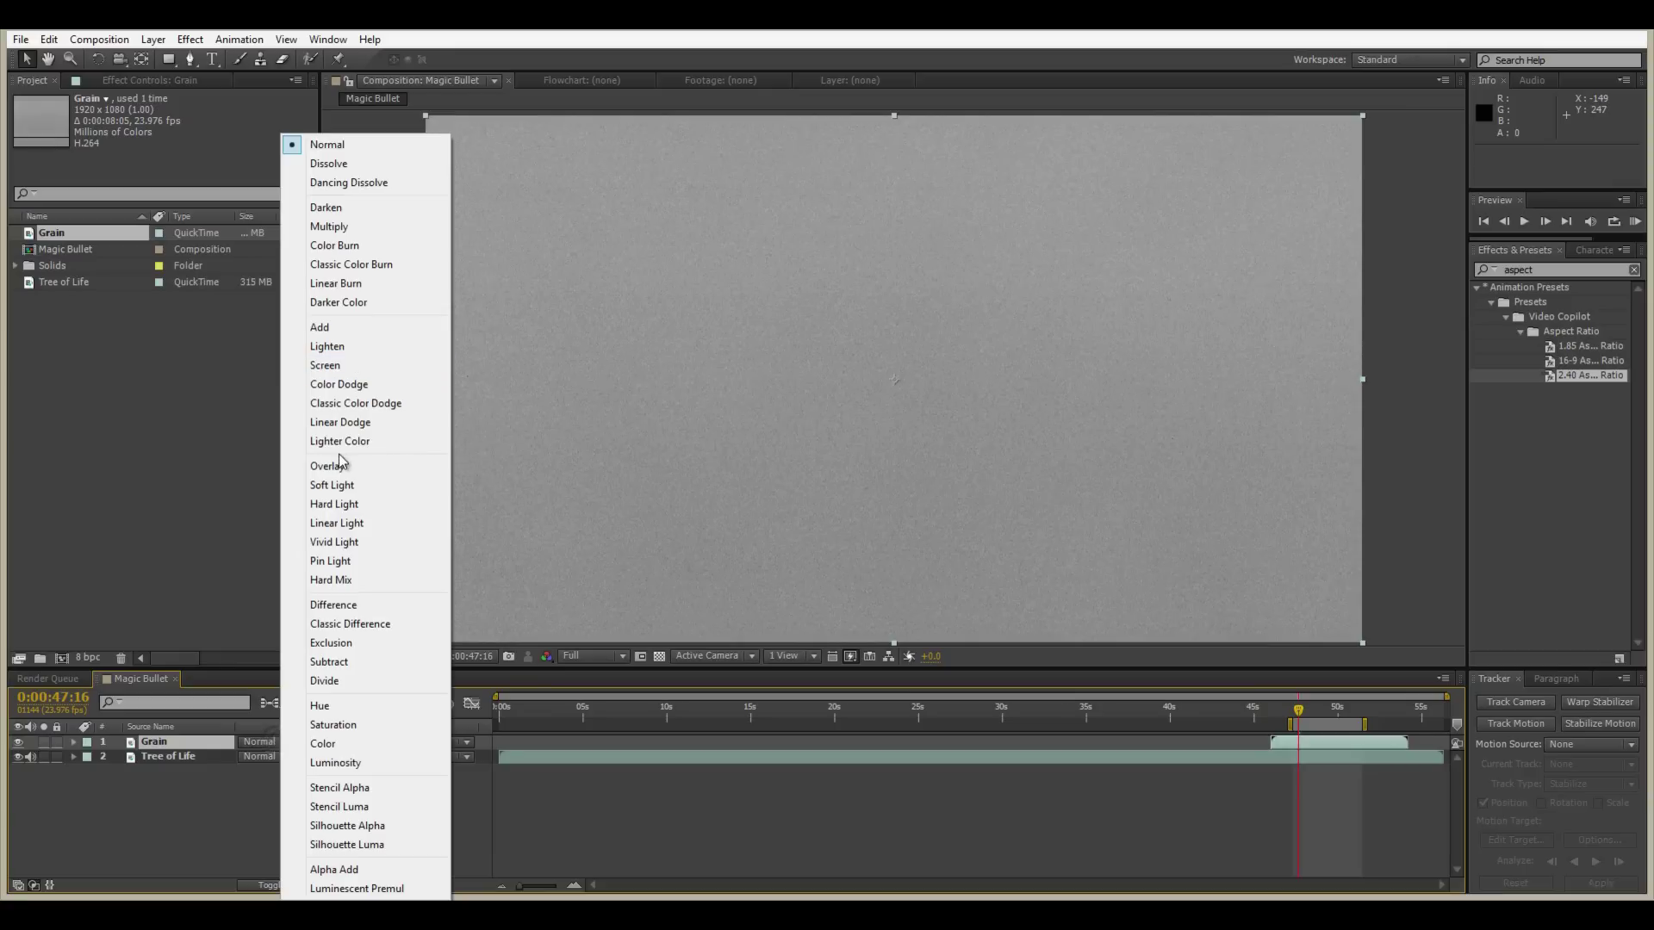
click(332, 466)
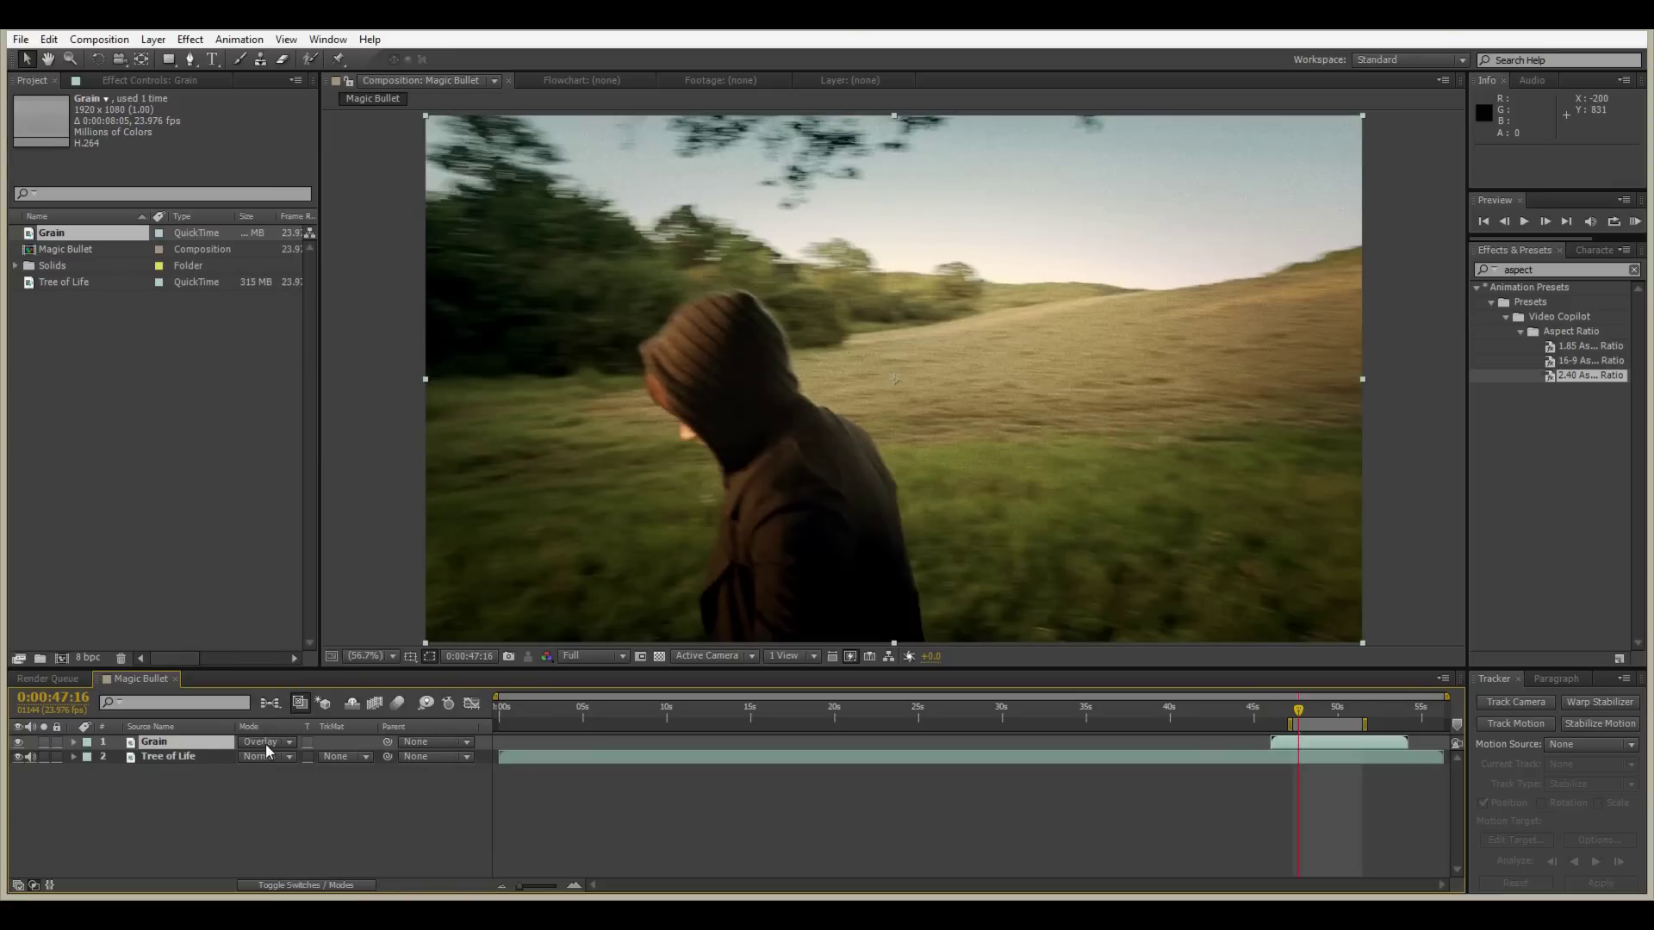
key(t)
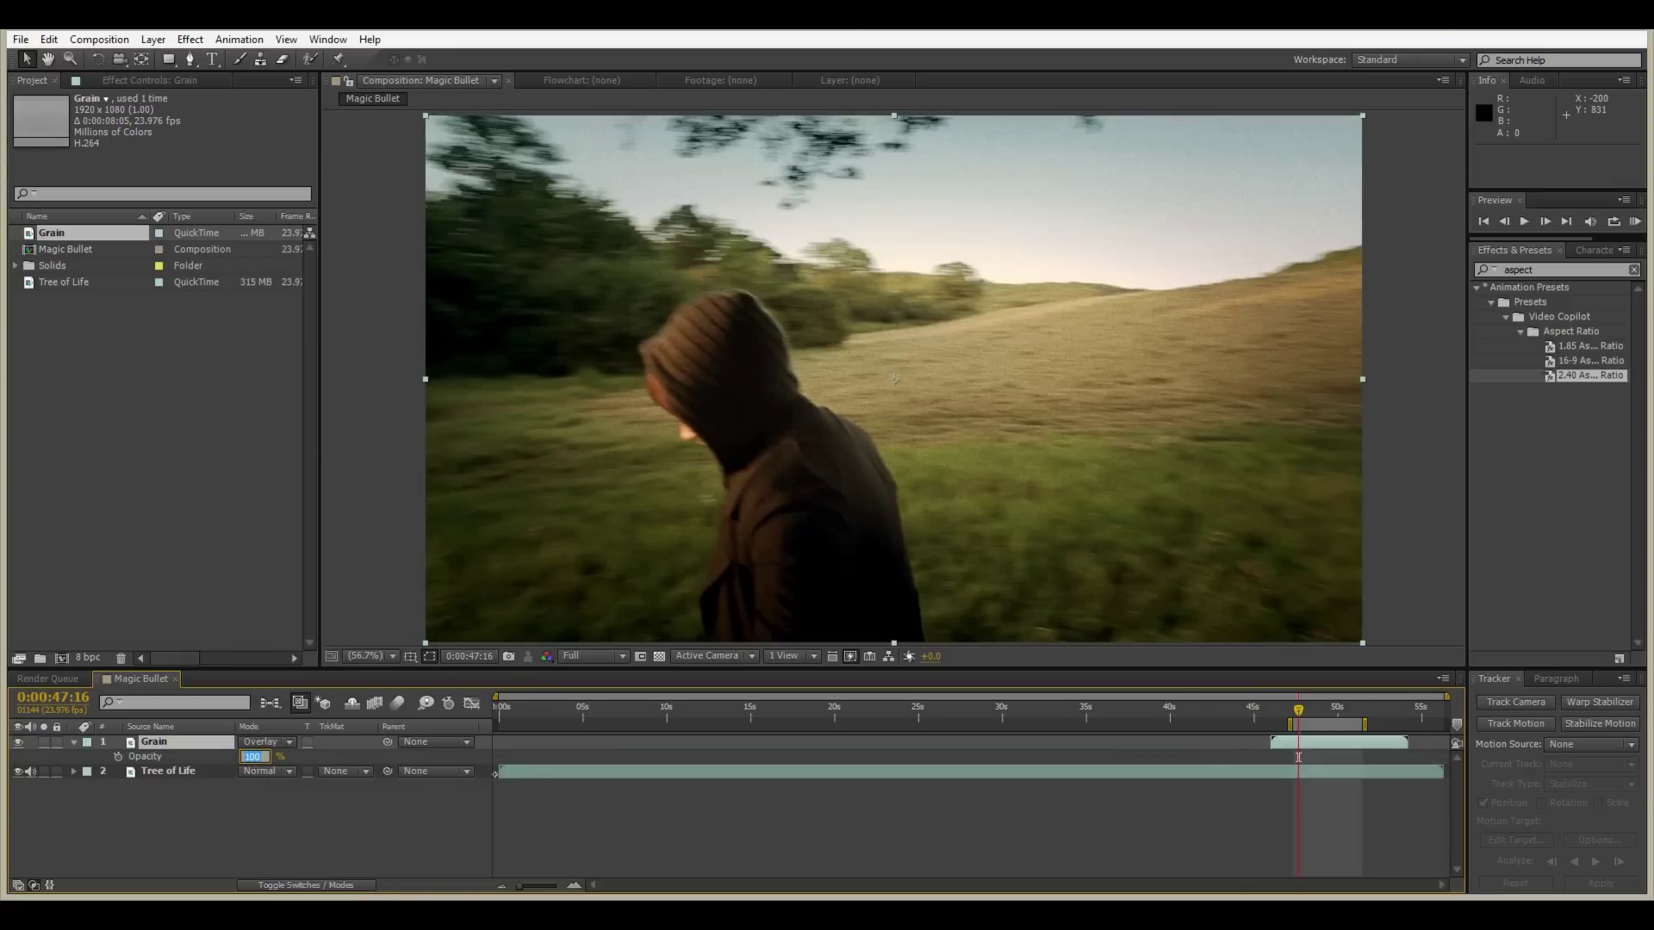
drag(250, 757, 229, 756)
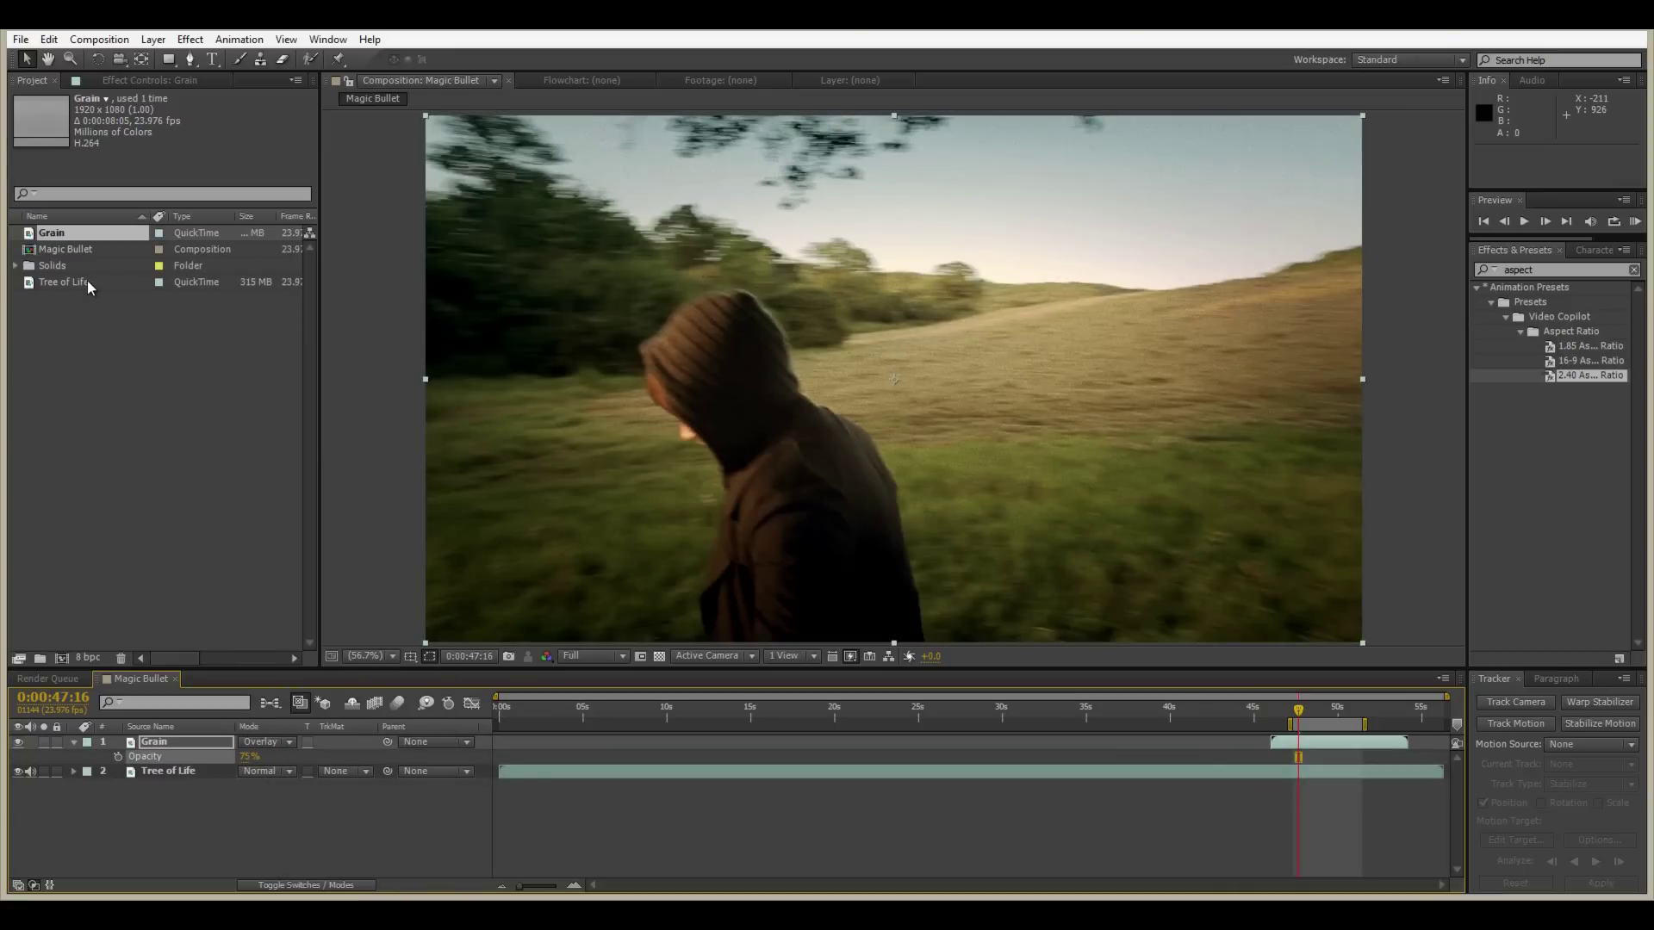
- Add a new adjustment layer above the Grain layer and apply the 2.40 Aspect Ratio preset to it
click(152, 39)
mouse_move(213, 63)
click(559, 173)
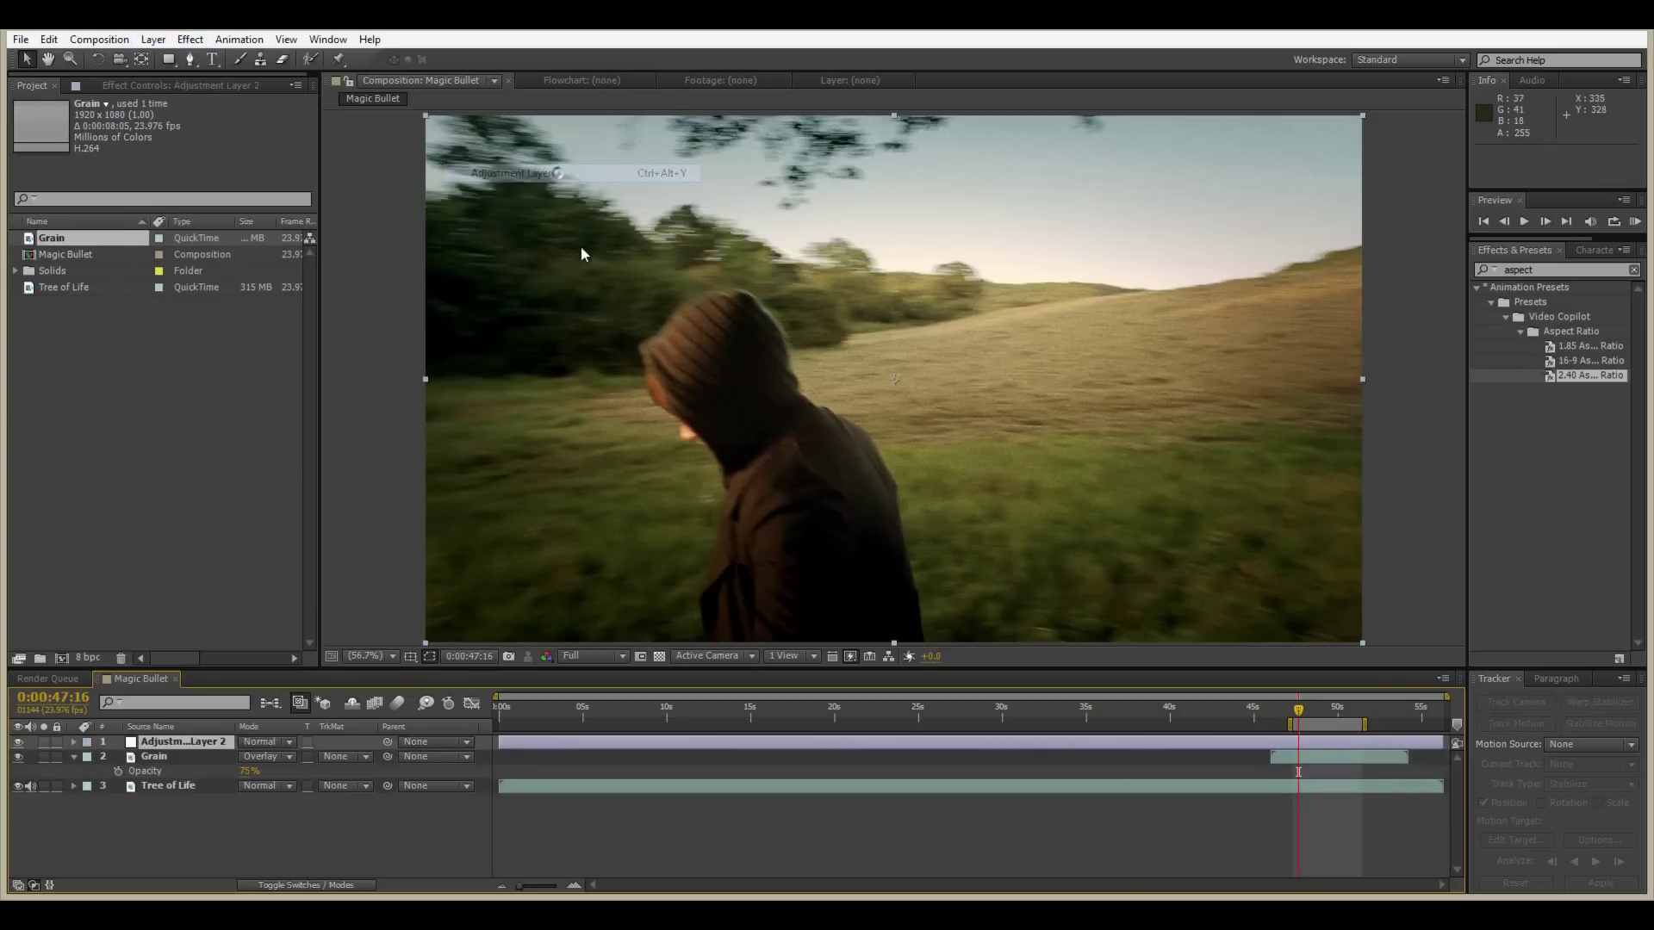
drag(1583, 375, 172, 742)
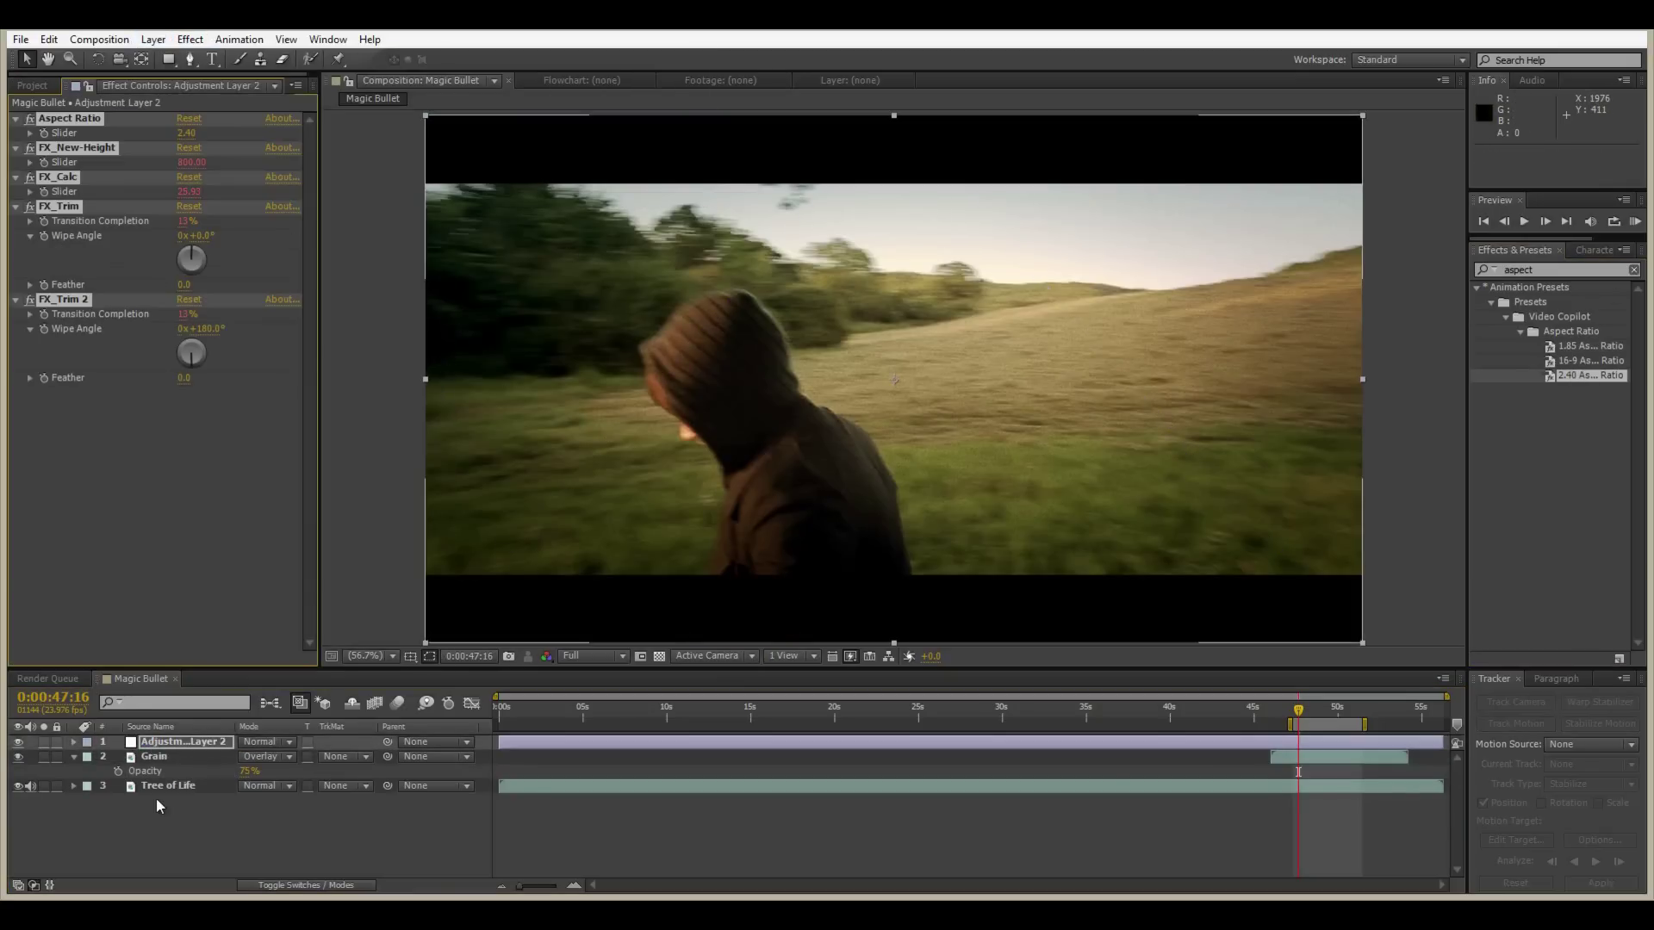
- Reframe the shot at 0:00:49:08 by lowering the Tree of Life layer to position 960.0, 571.0
drag(1299, 710, 1327, 709)
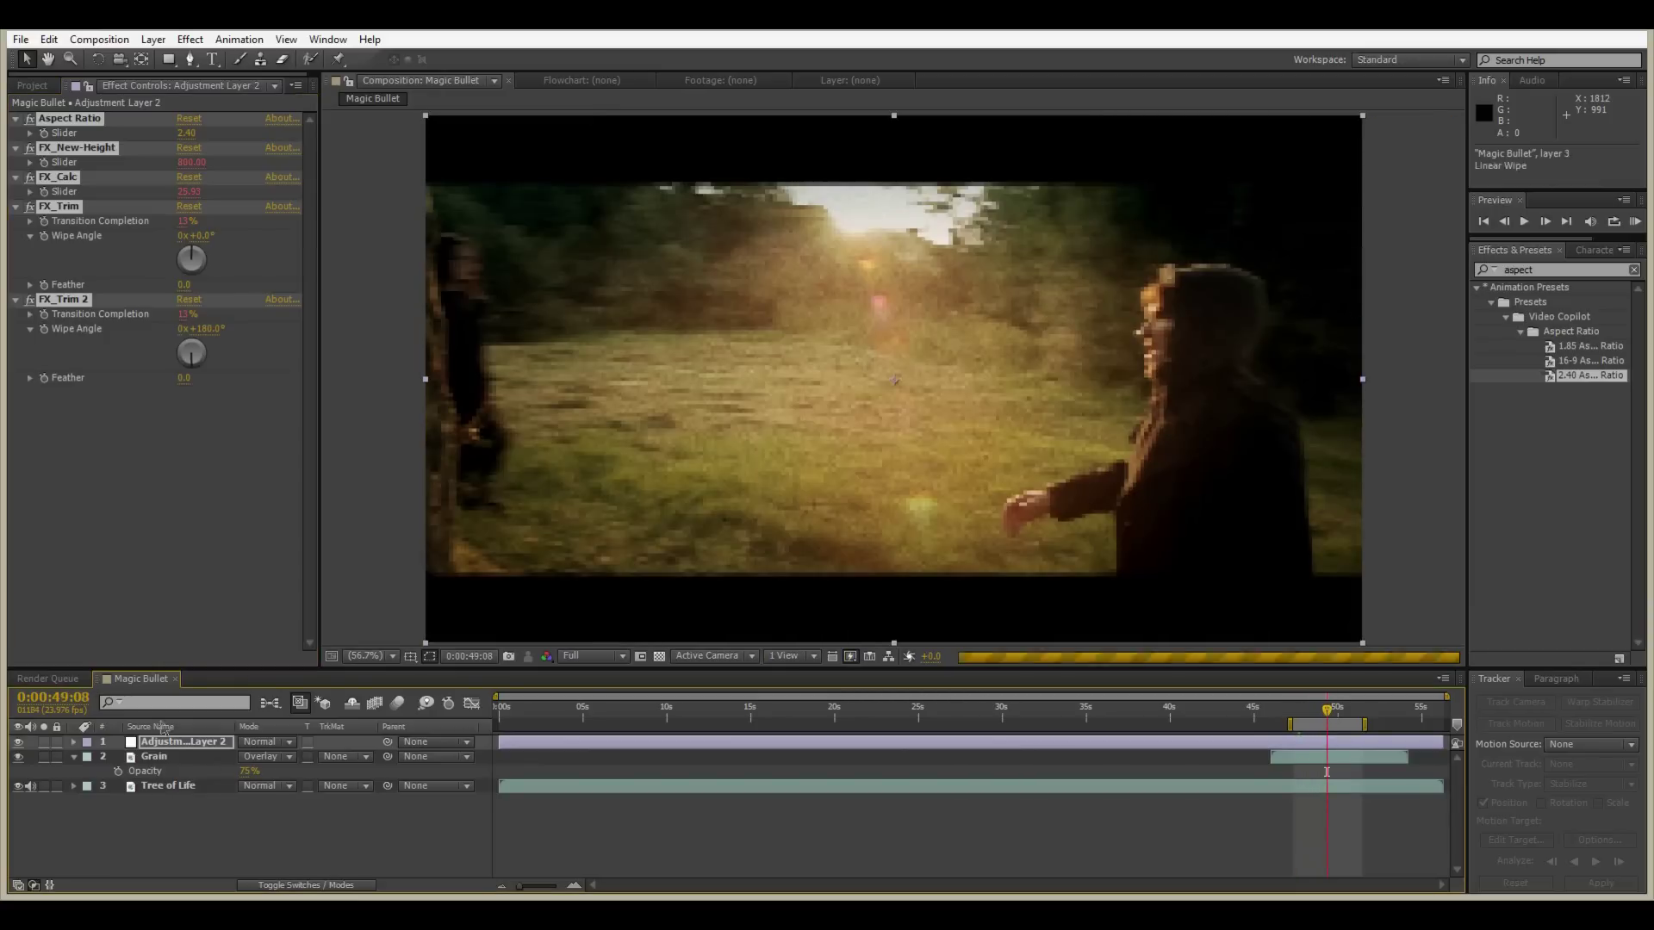
click(161, 788)
key(p)
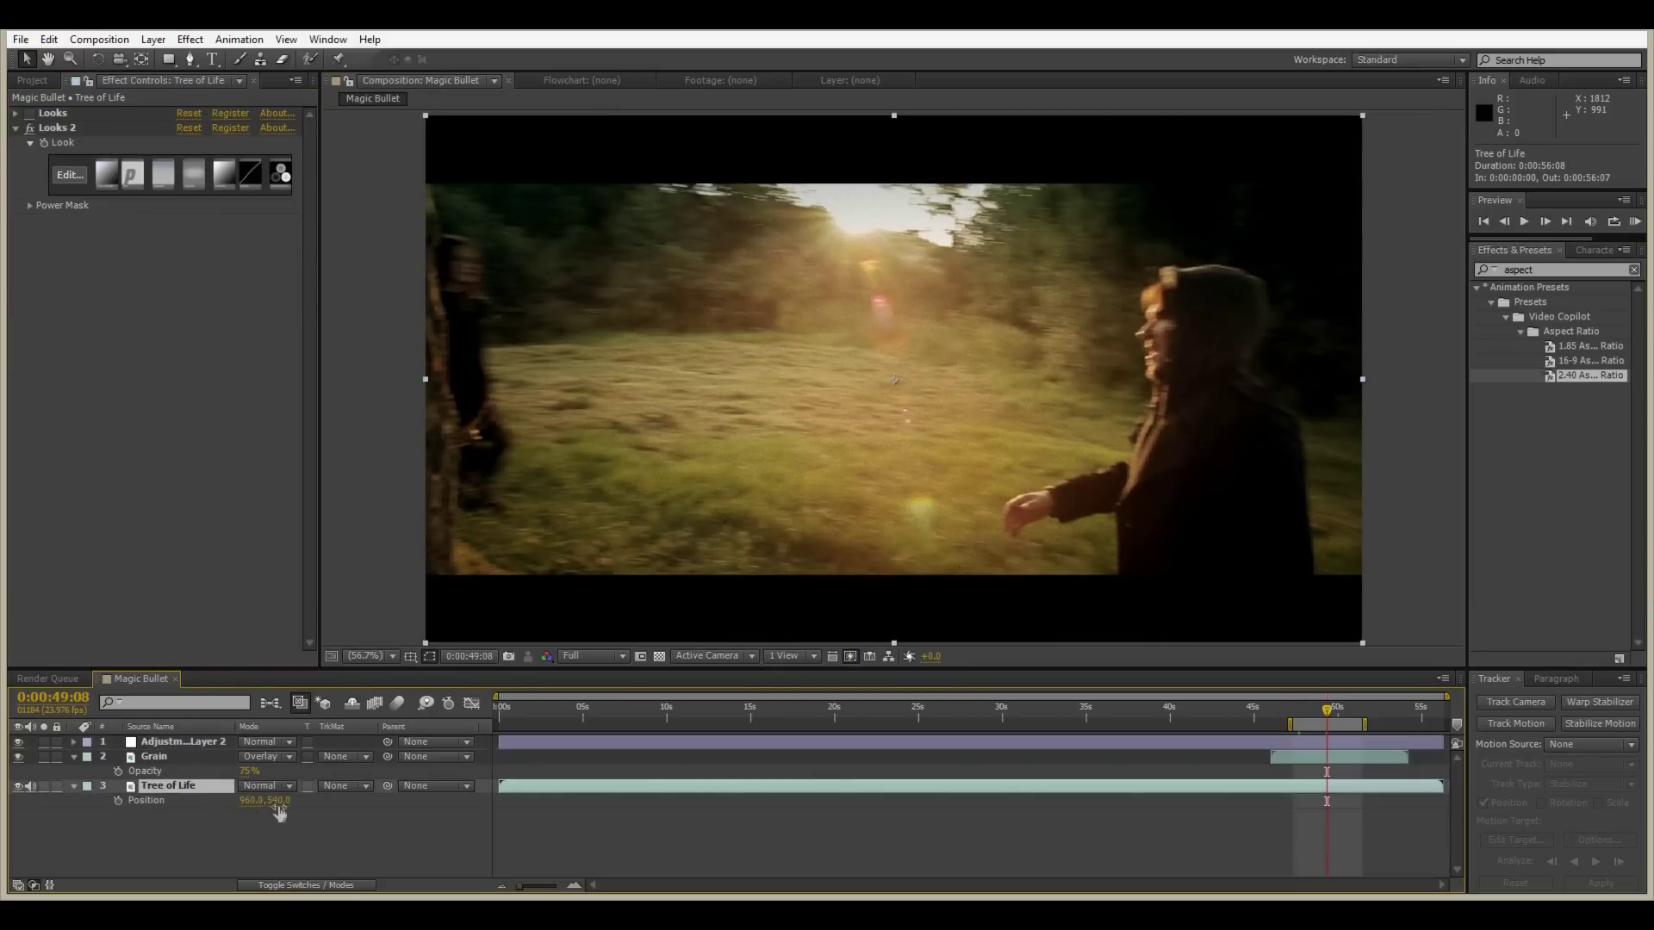
drag(278, 800, 311, 803)
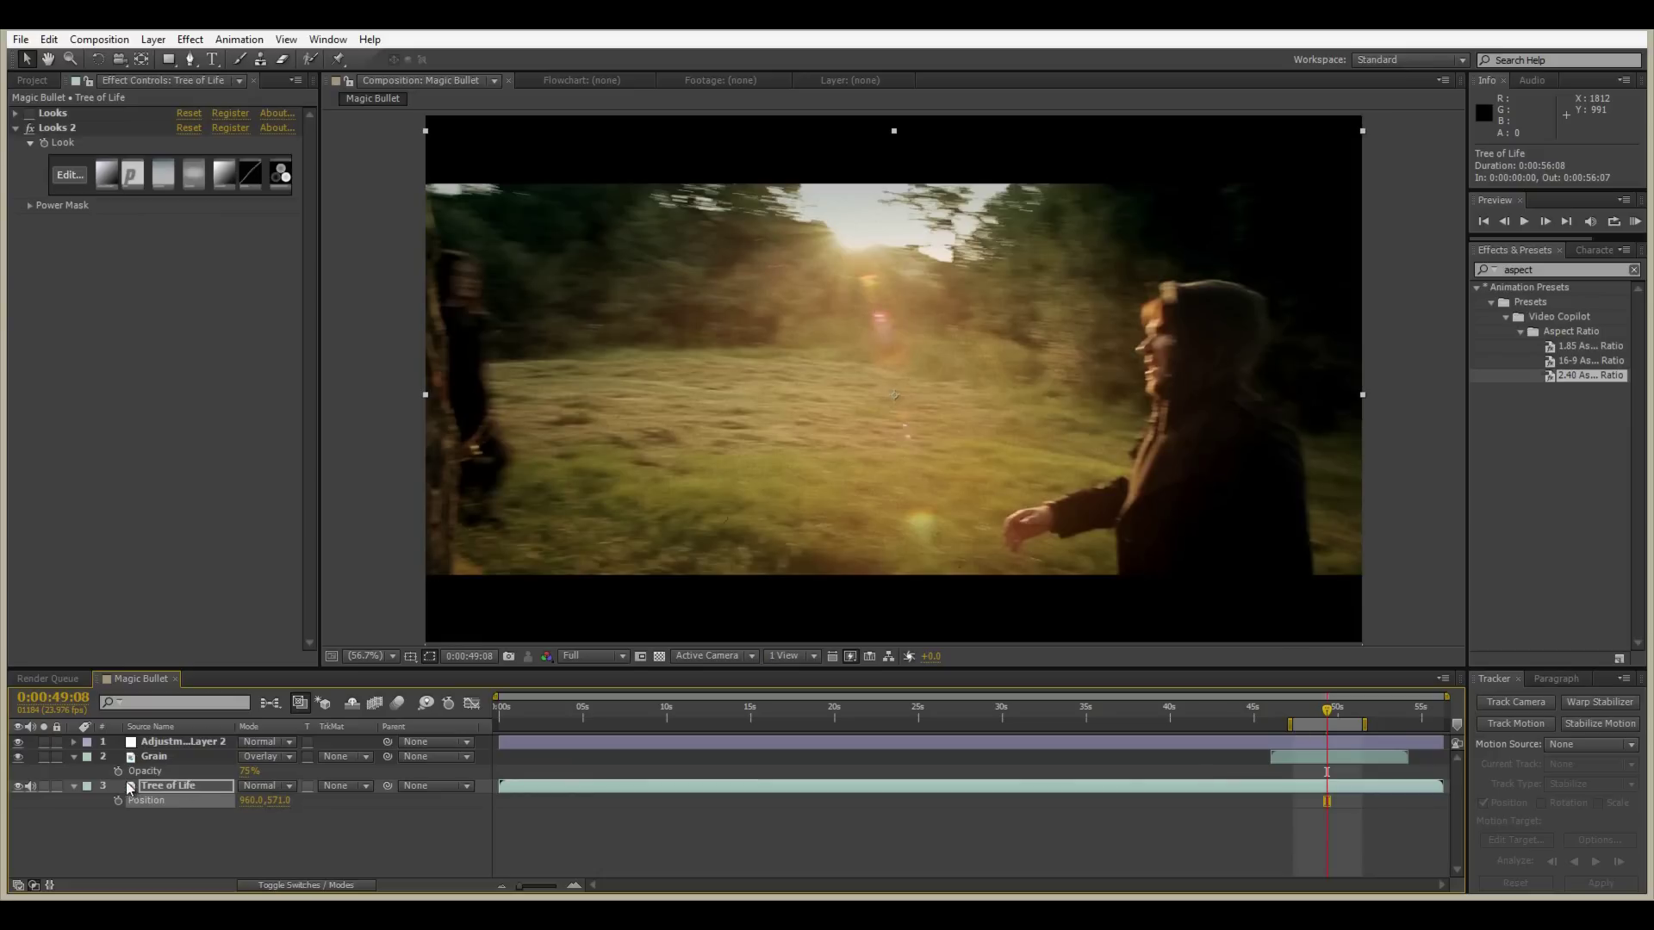
- Collapse the Grain and Tree of Life layer properties and display the layer switches, with the current time at 0:00:48:20
click(73, 785)
click(73, 756)
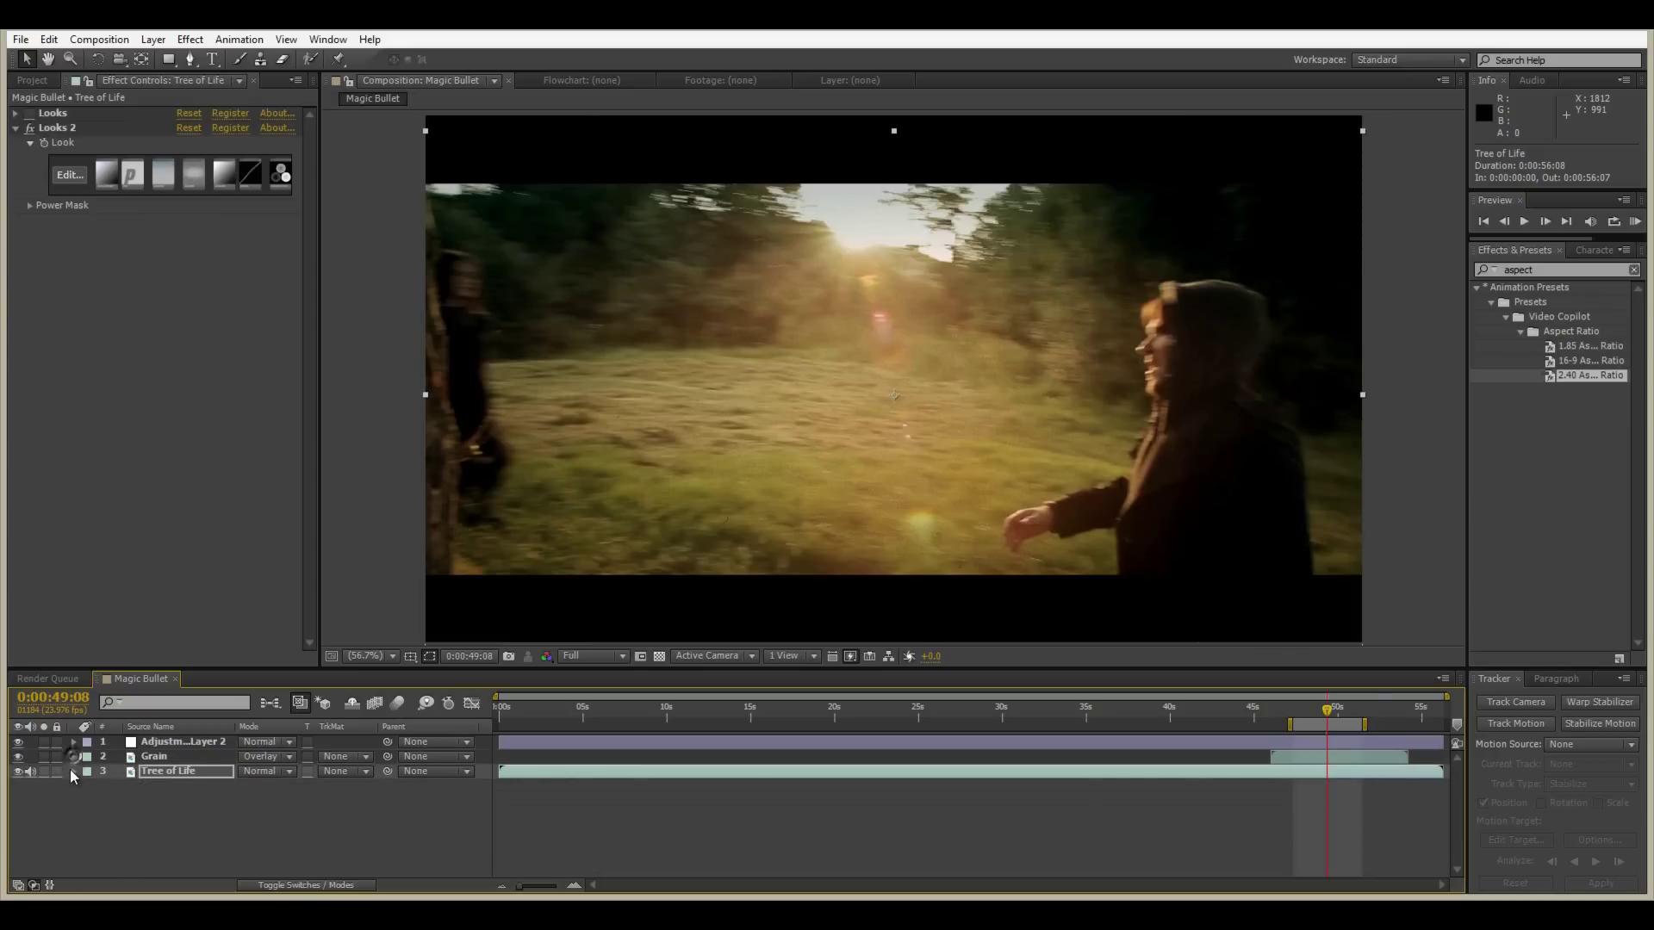
click(70, 770)
click(70, 768)
click(72, 755)
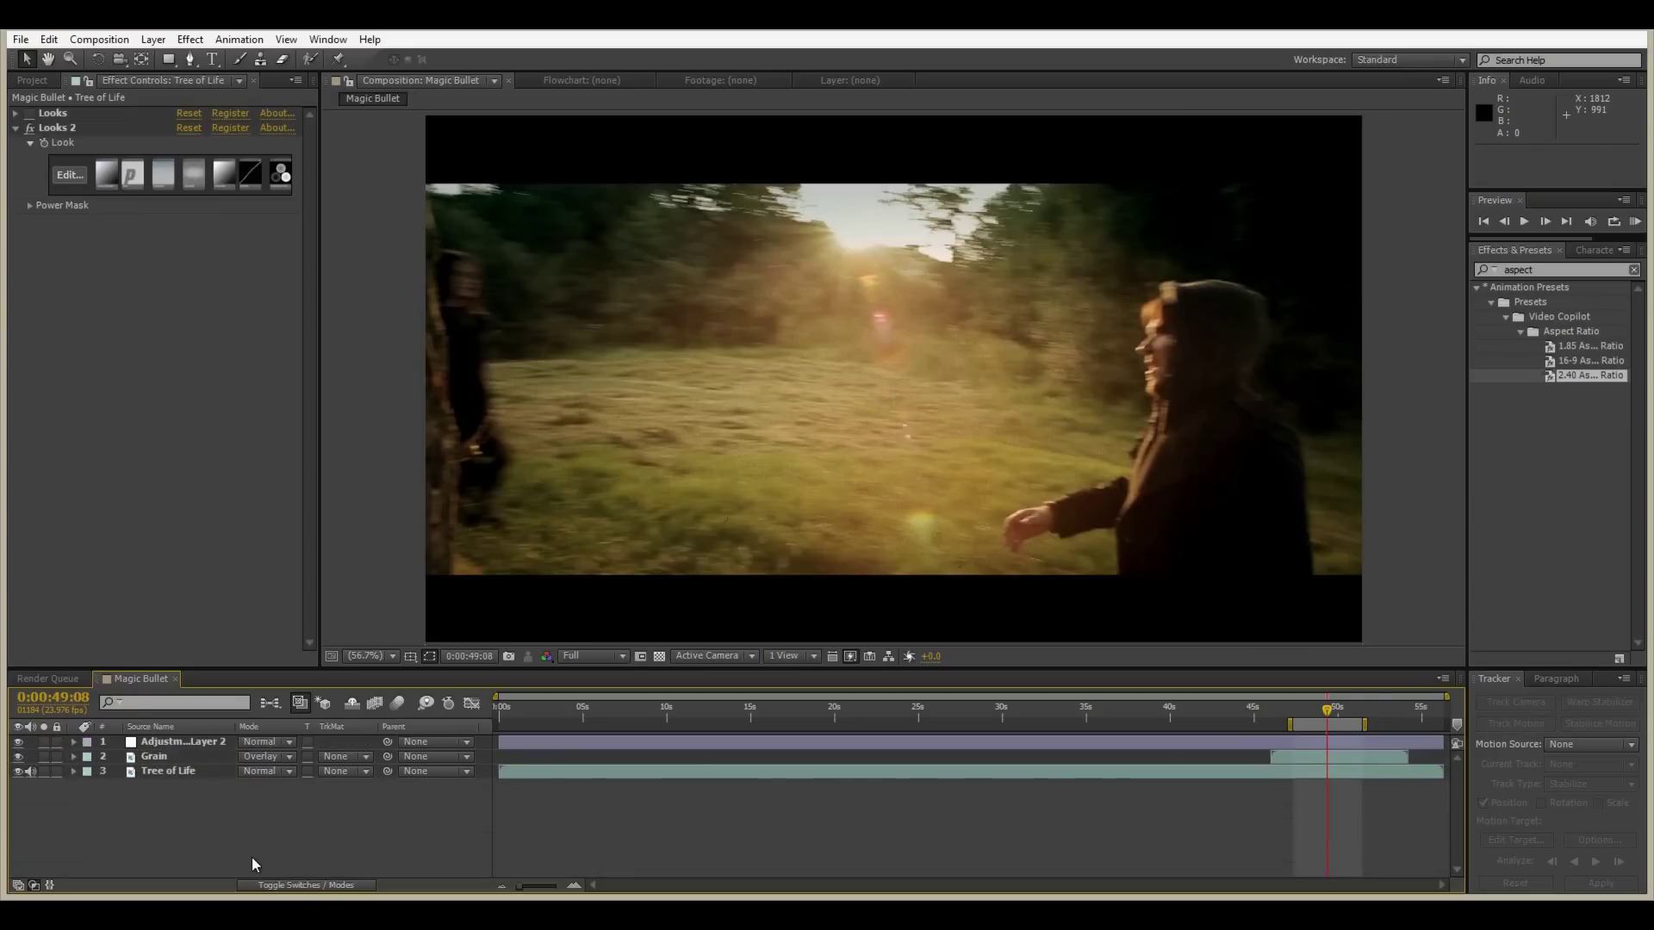
click(277, 886)
click(1316, 712)
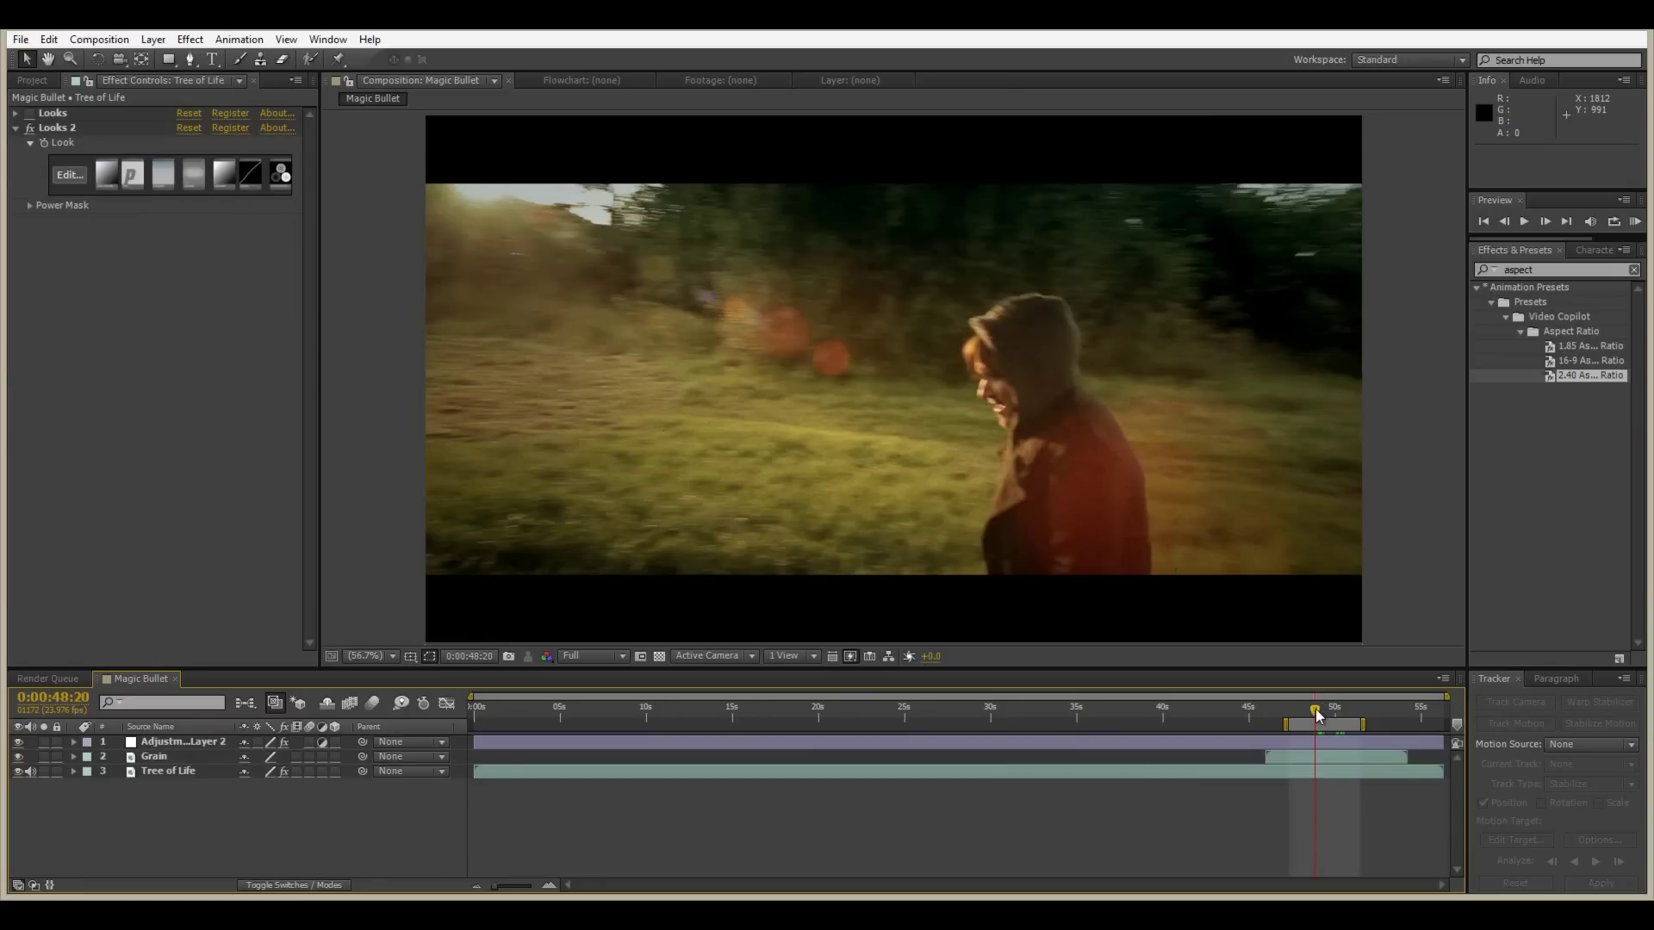